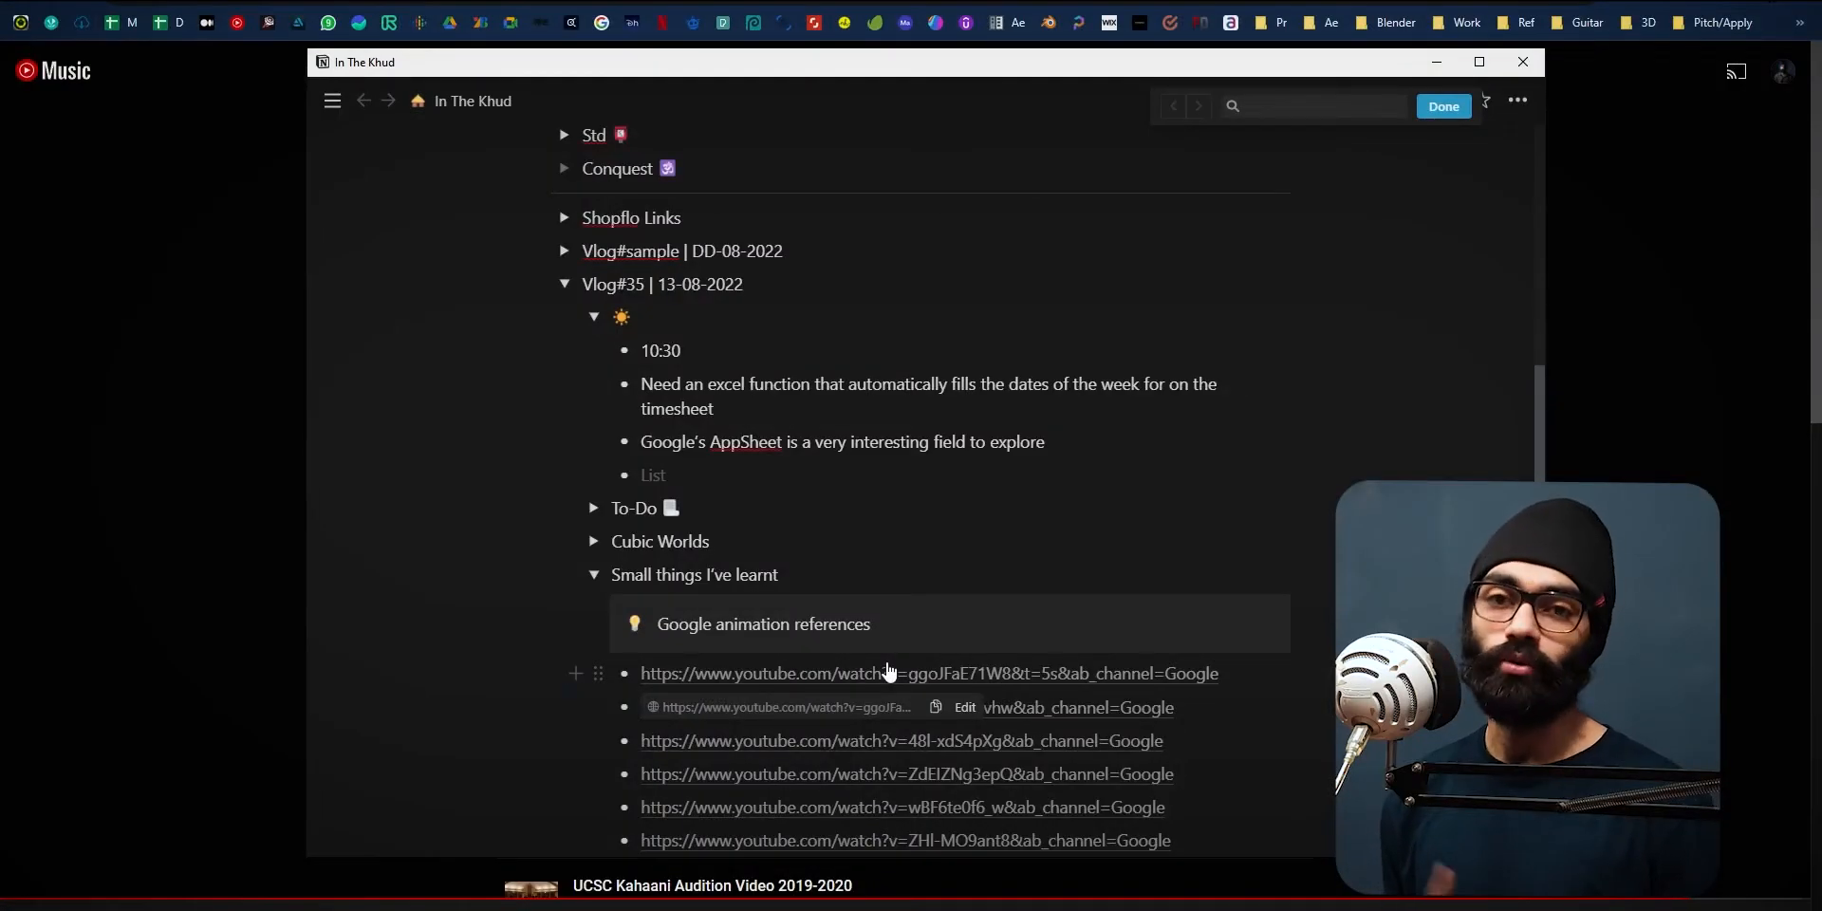
- Switch from the notes page to the After Effects project showing the Omlette-Paratha composition
{"action": "scroll", "coordinate": [799, 564], "scroll_direction": "up", "scroll_amount": 2}
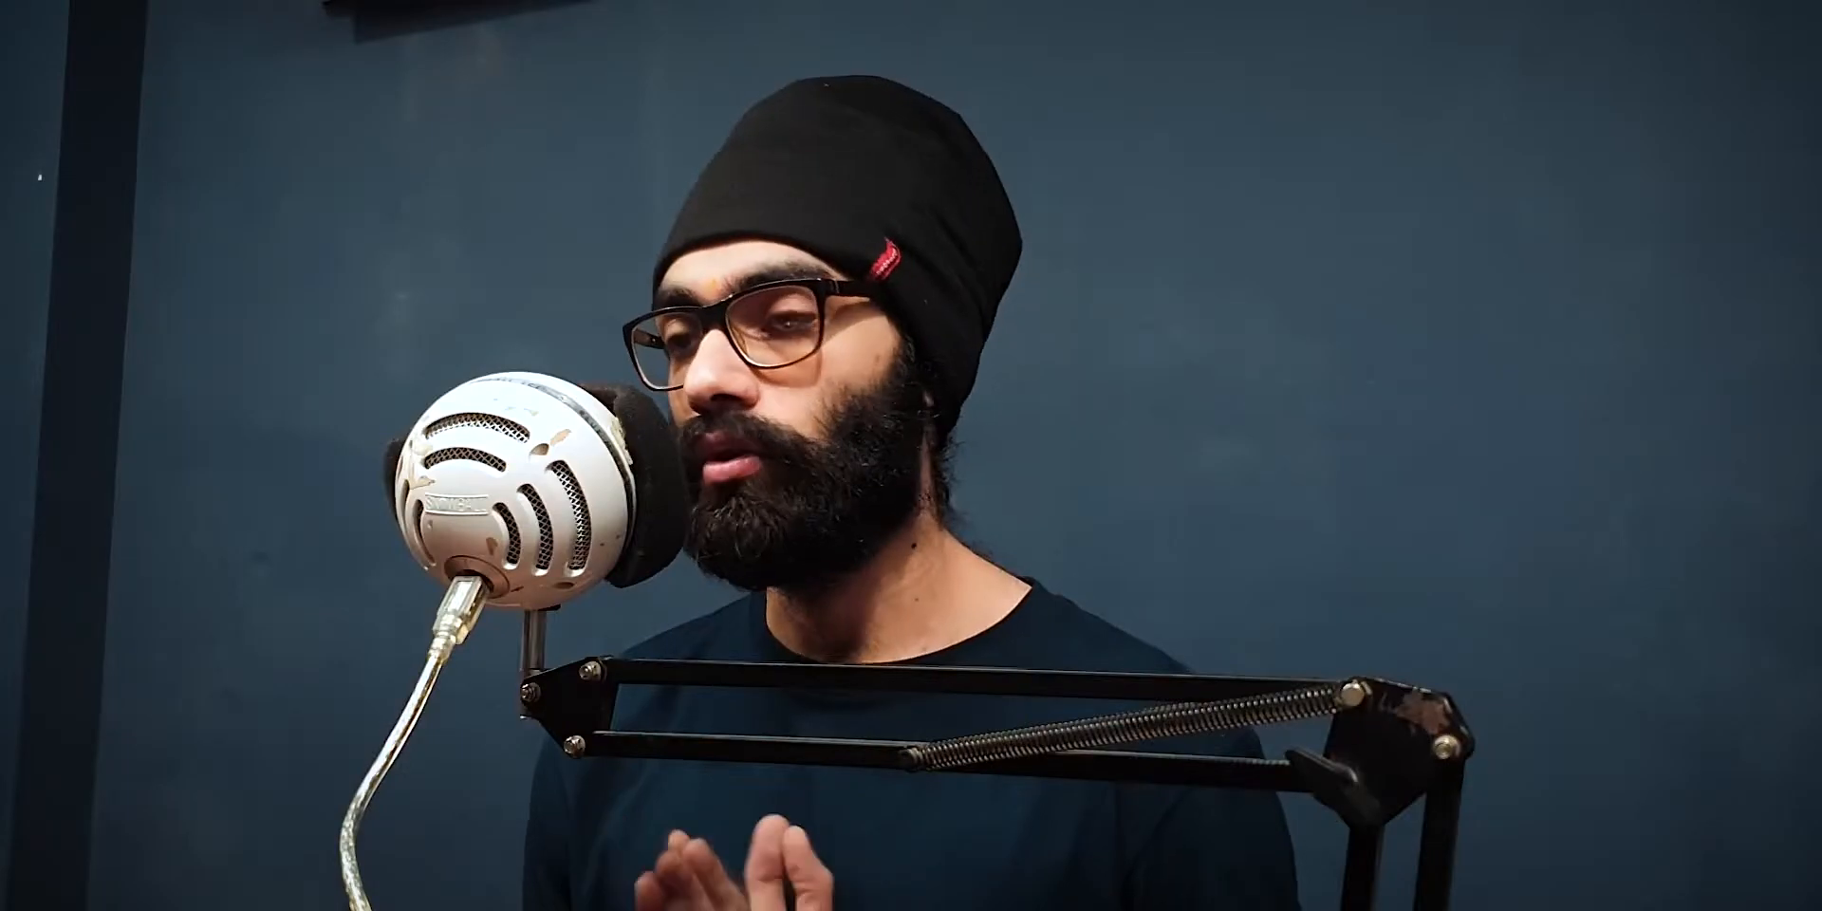
{"action": "left_click", "coordinate": [745, 573]}
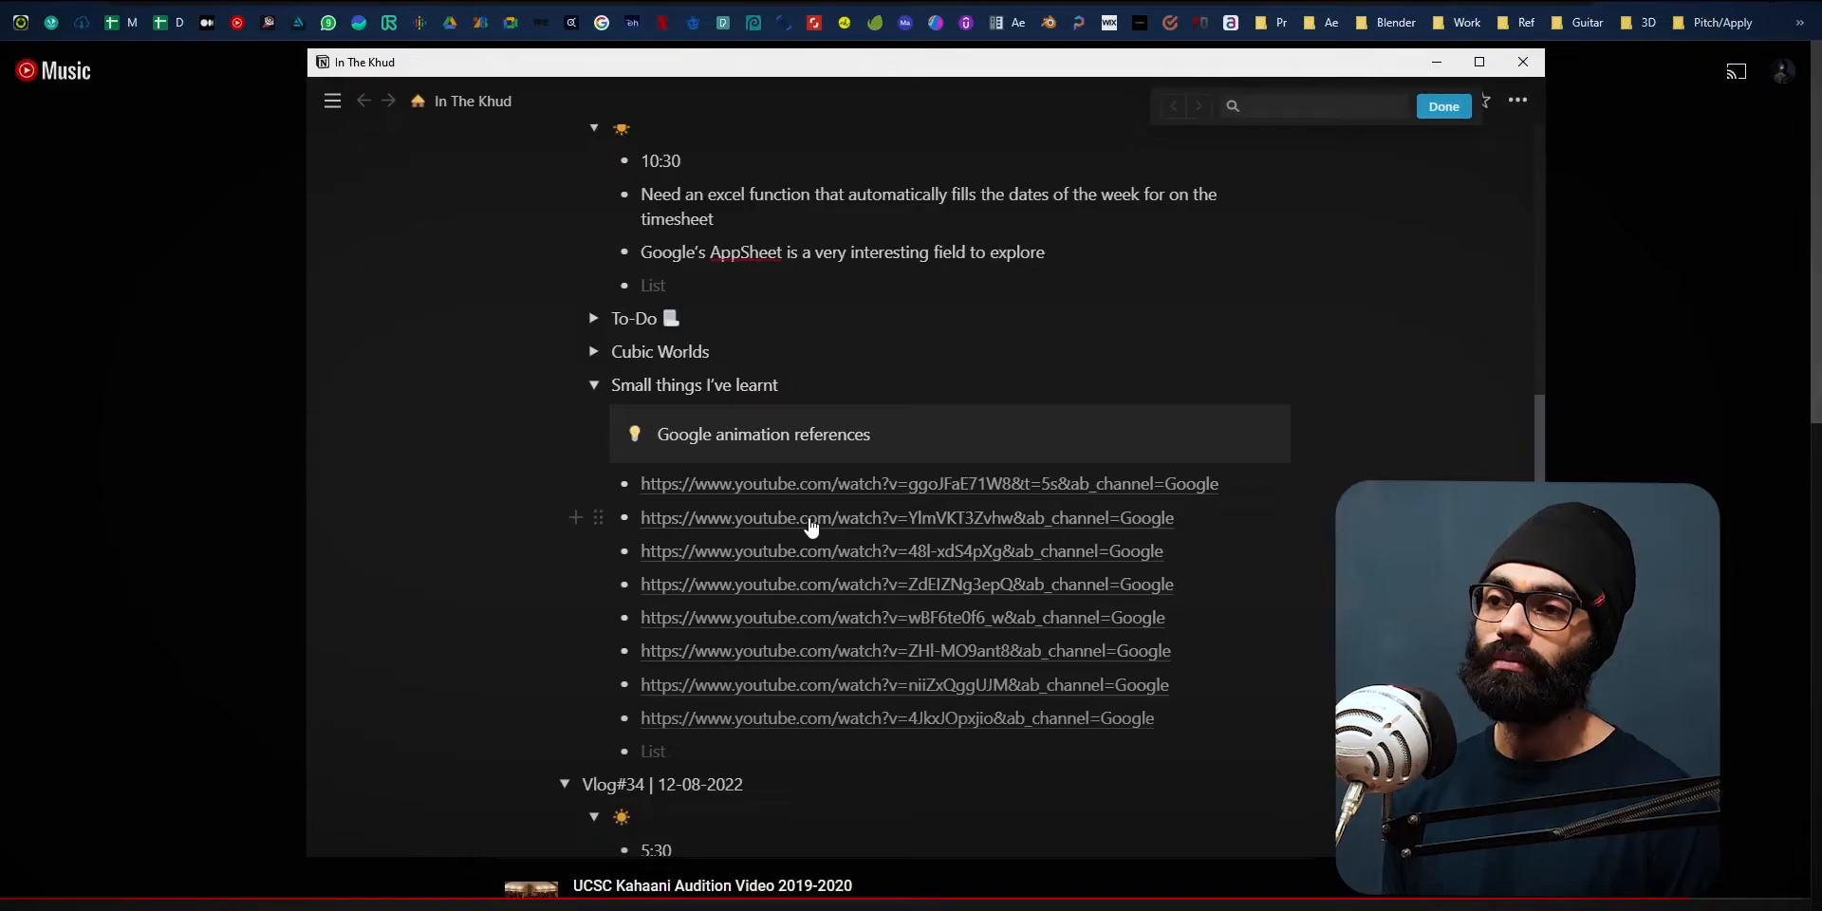
{"action": "key", "text": "alt+Tab"}
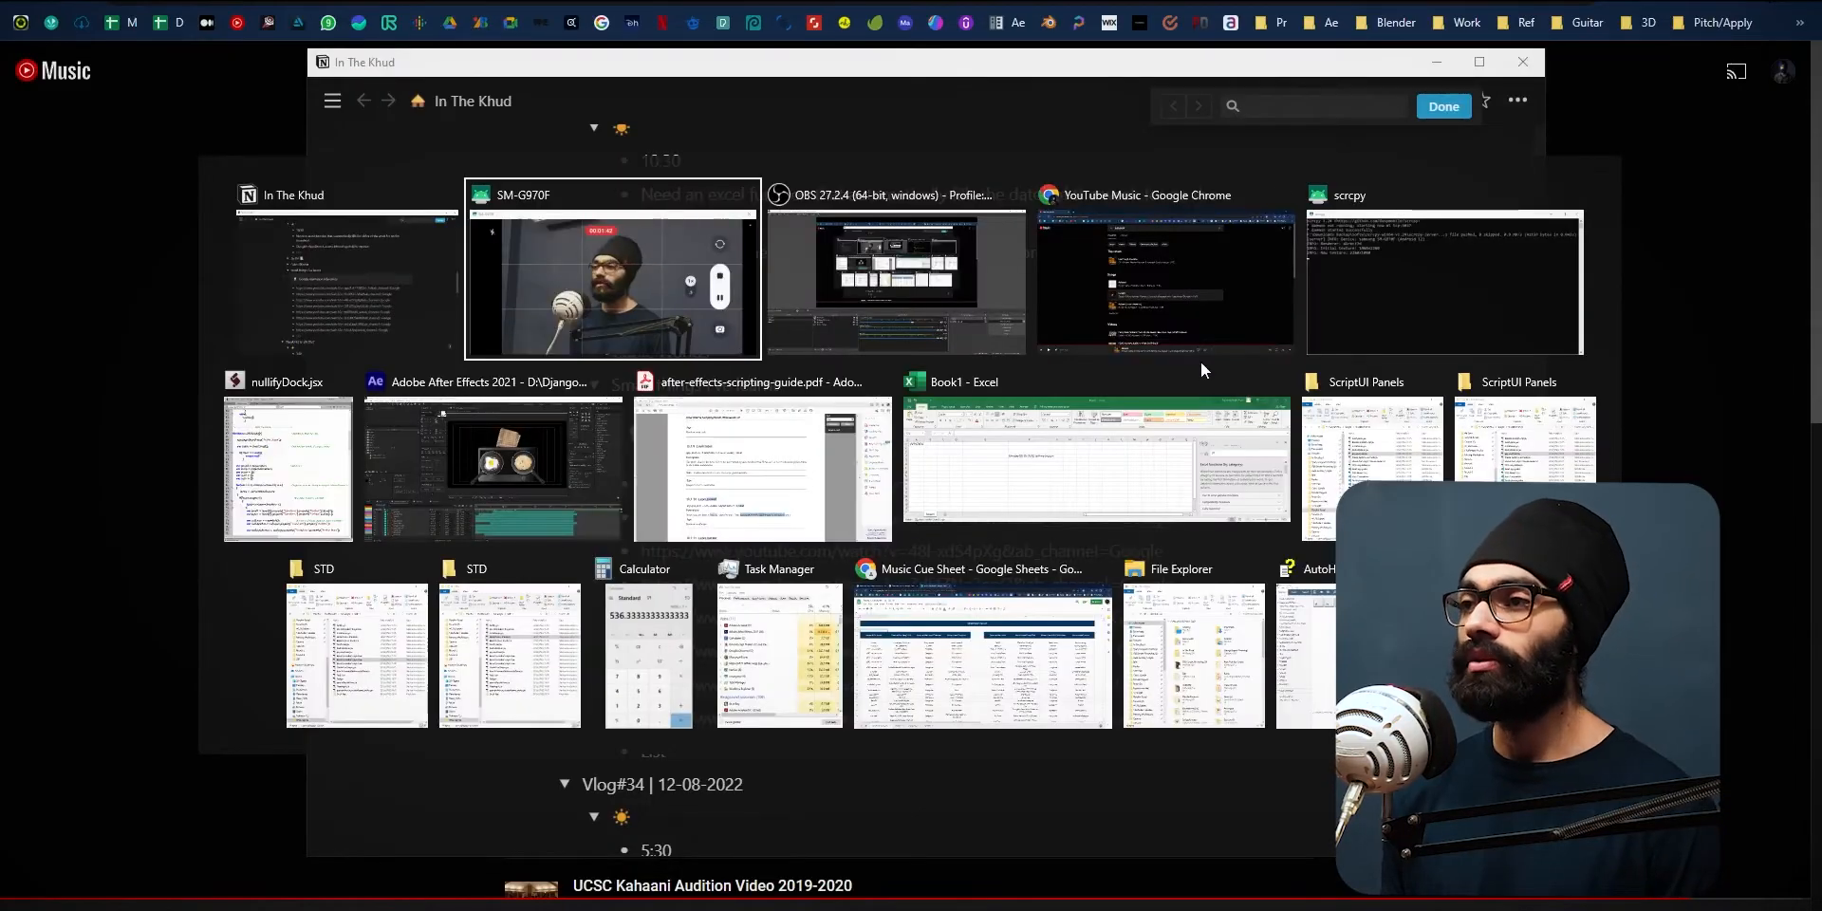
{"action": "left_click", "coordinate": [526, 453]}
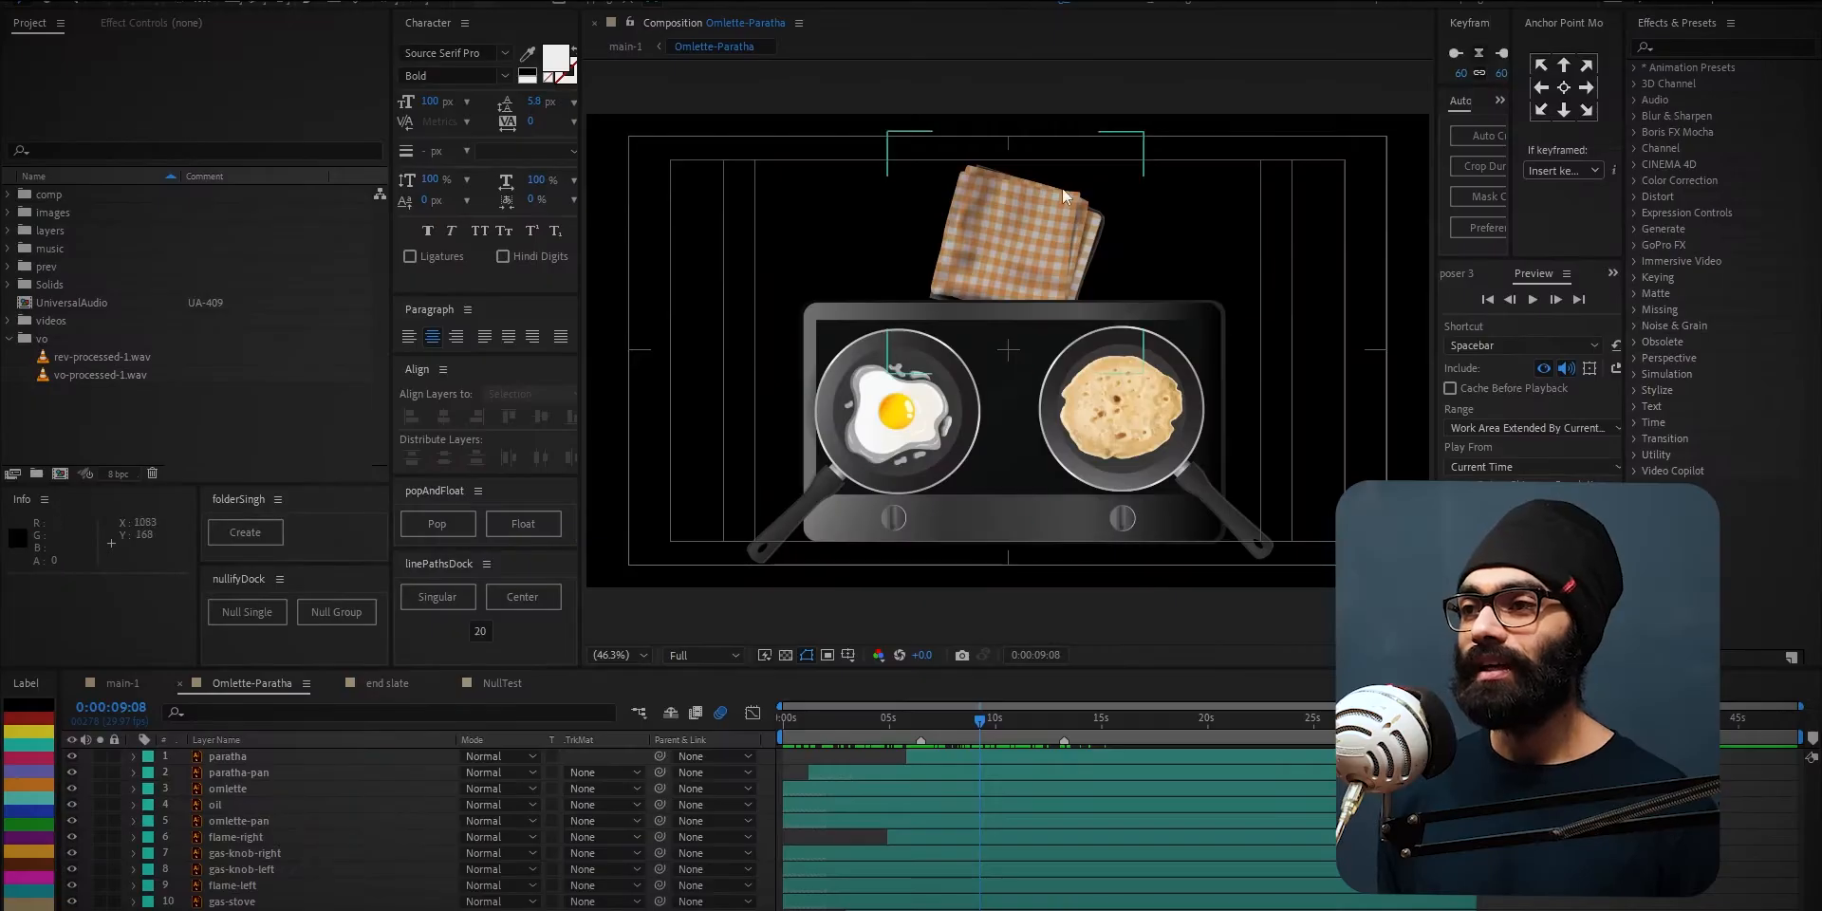
- Try moving the omlette, paratha and paratha-pan layers one by one in the composition, and undo each move
{"action": "left_click_drag", "start_coordinate": [893, 418], "coordinate": [852, 378]}
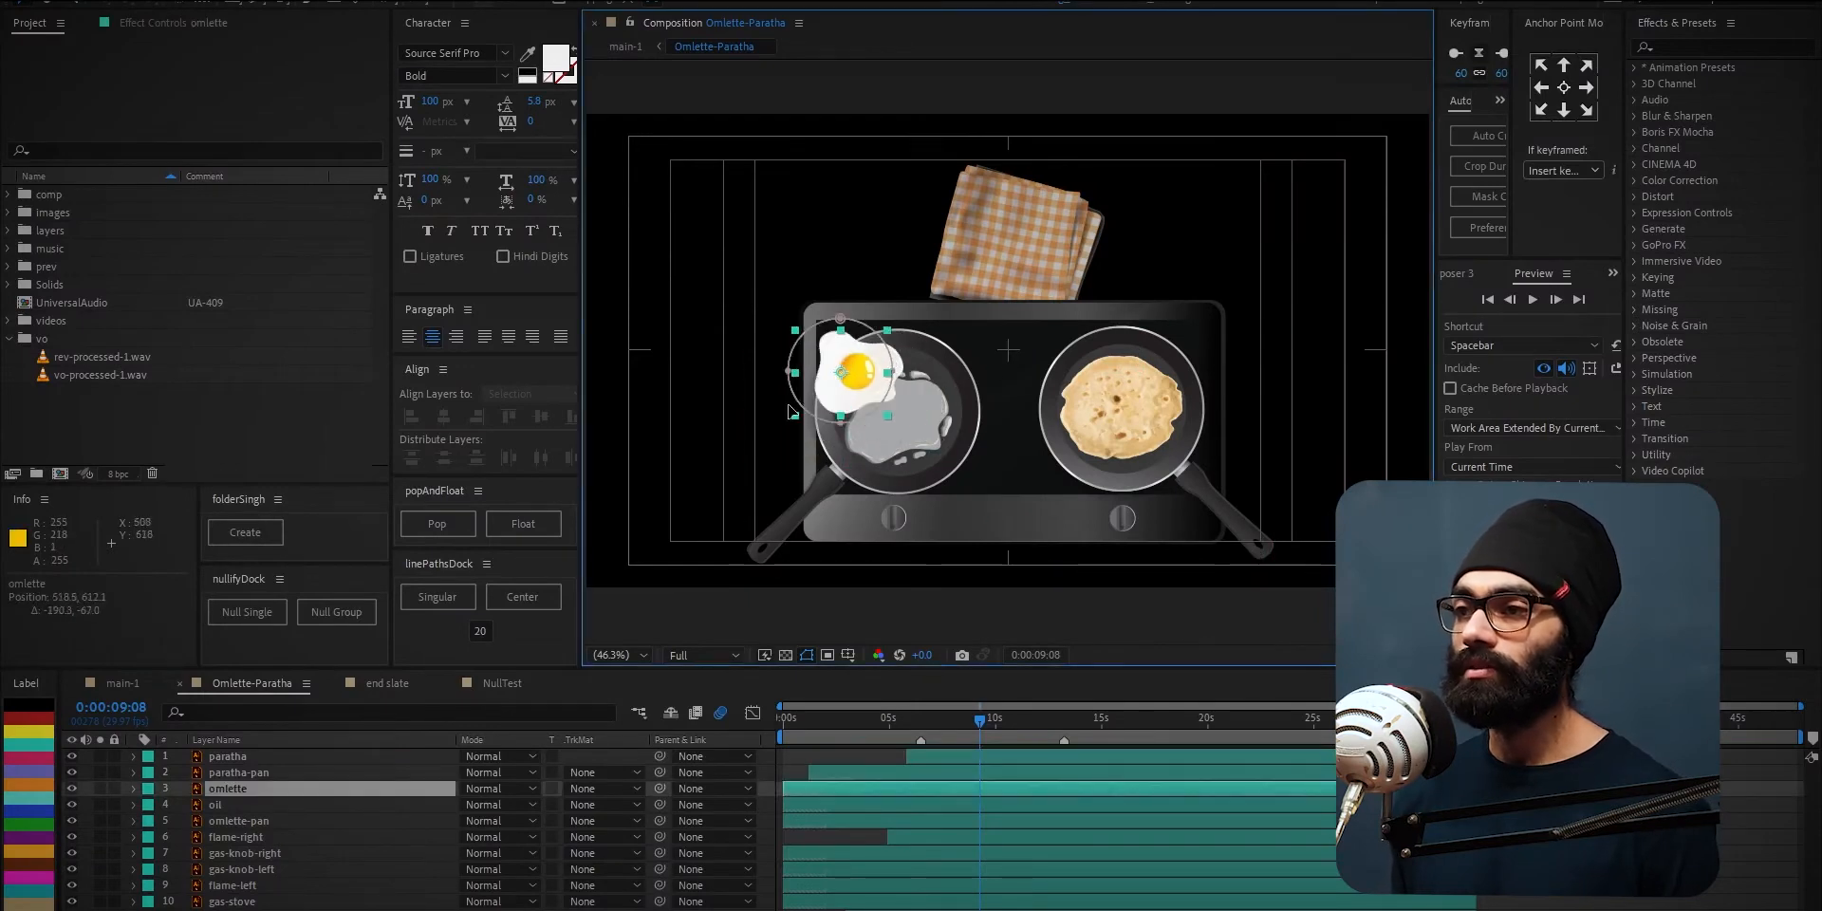
{"action": "key", "text": "ctrl+z"}
{"action": "left_click", "coordinate": [1119, 396]}
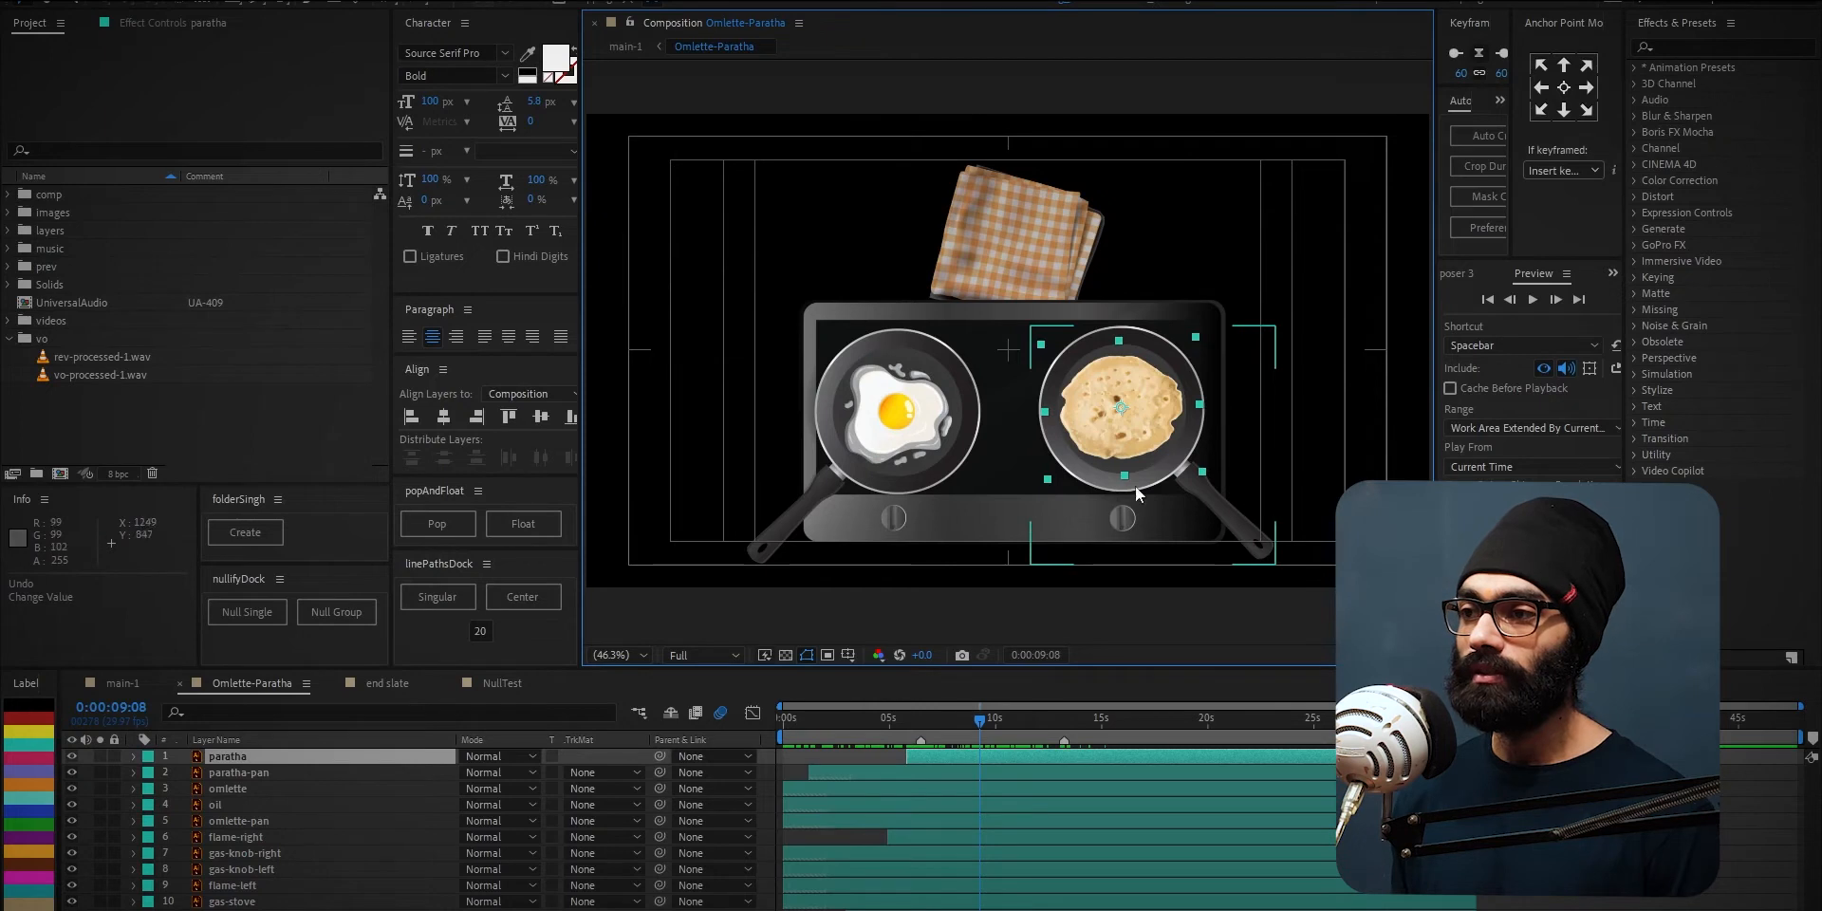
{"action": "left_click_drag", "start_coordinate": [1135, 486], "coordinate": [1278, 462]}
{"action": "left_click_drag", "start_coordinate": [1122, 546], "coordinate": [1104, 534]}
{"action": "key", "text": "ctrl+z"}
{"action": "key", "text": "ctrl+z"}
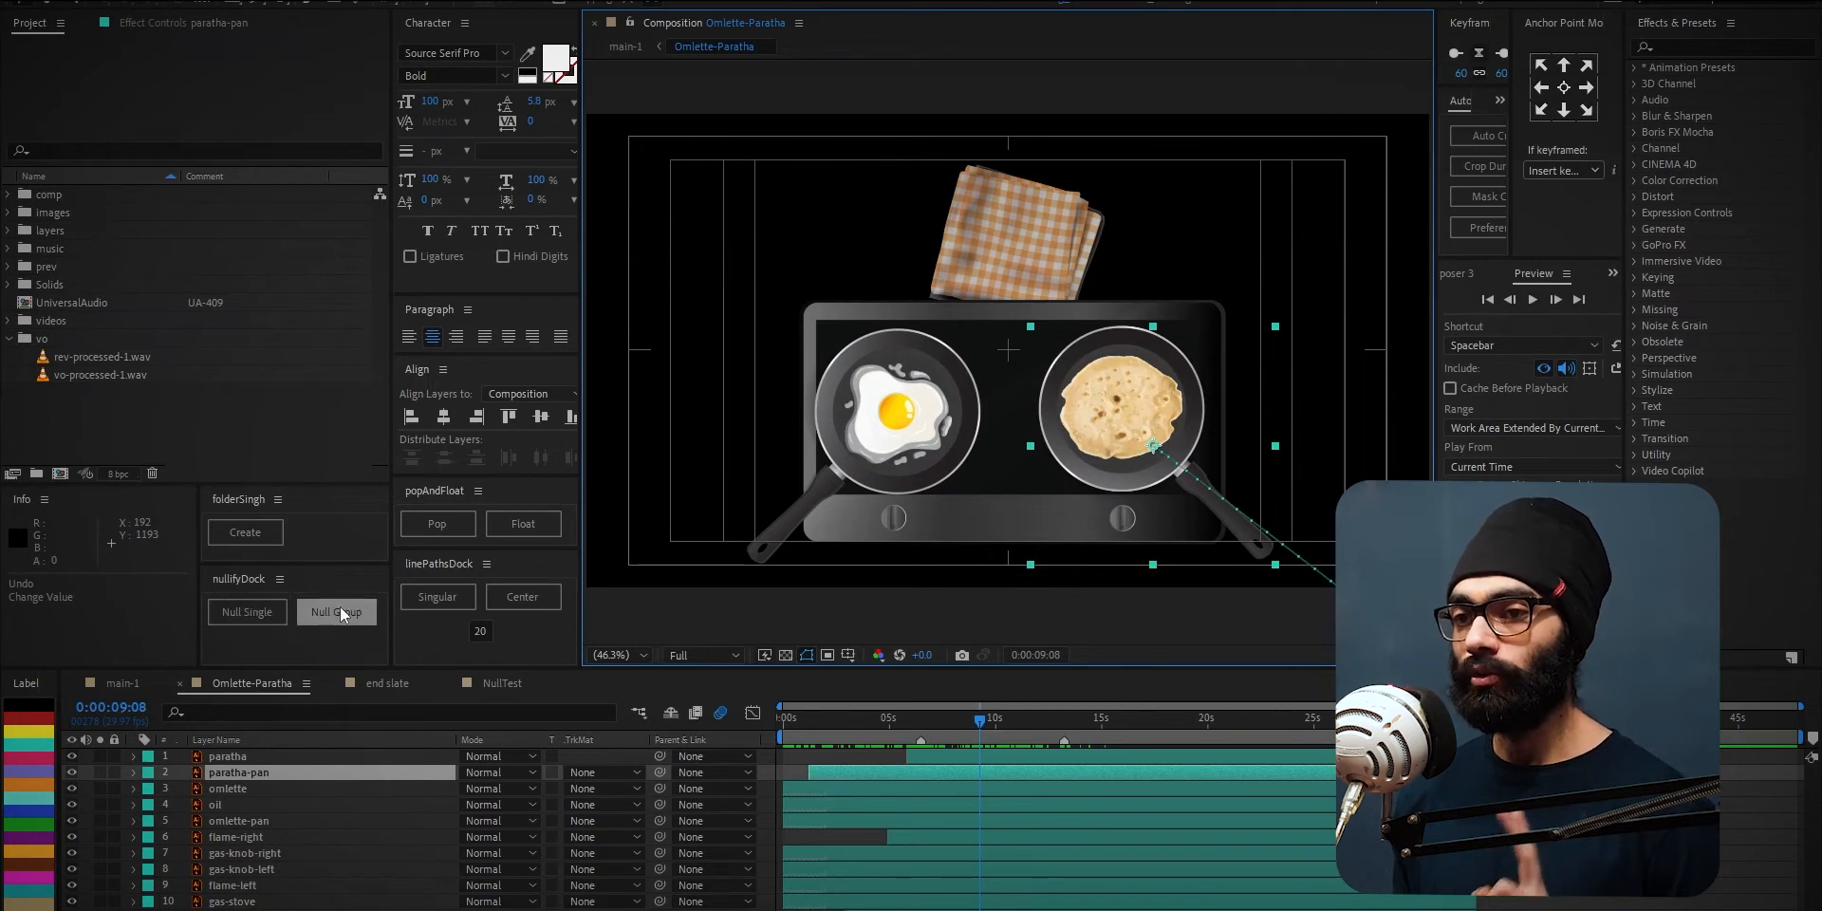
- Test both nullifyDock commands, Null Single and Null Group, with no layer selected, and dismiss each alert
{"action": "left_click", "coordinate": [360, 909]}
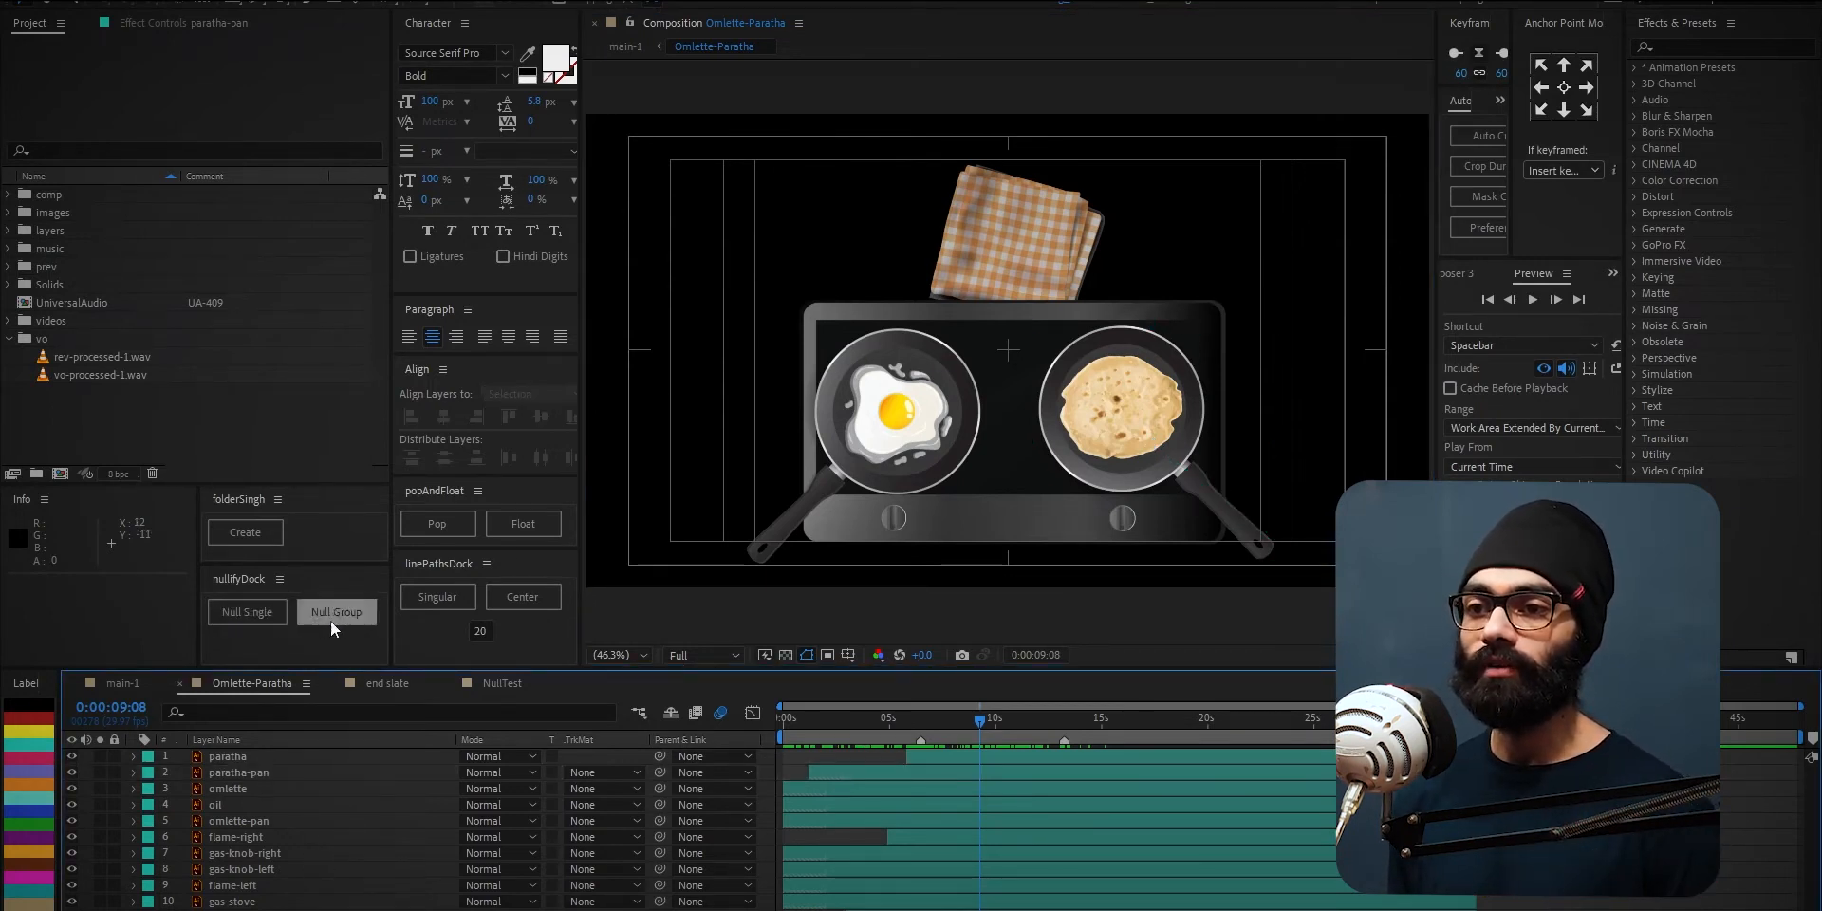
{"action": "left_click", "coordinate": [235, 619]}
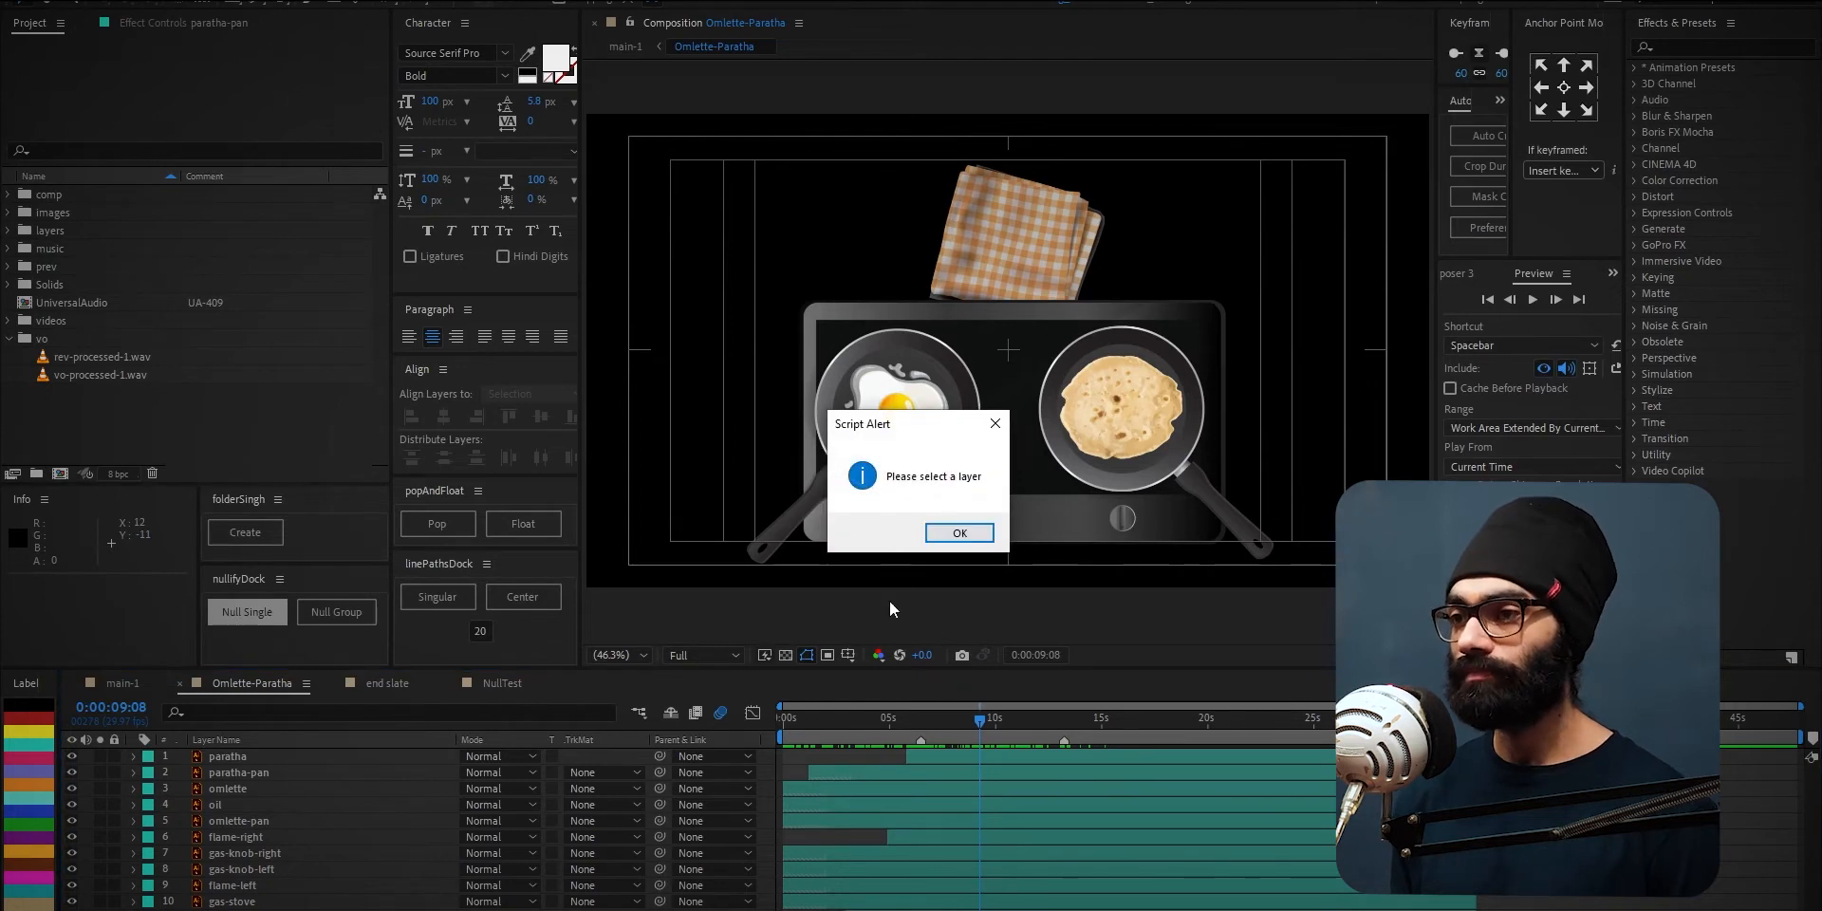
{"action": "left_click", "coordinate": [973, 538]}
{"action": "left_click", "coordinate": [363, 611]}
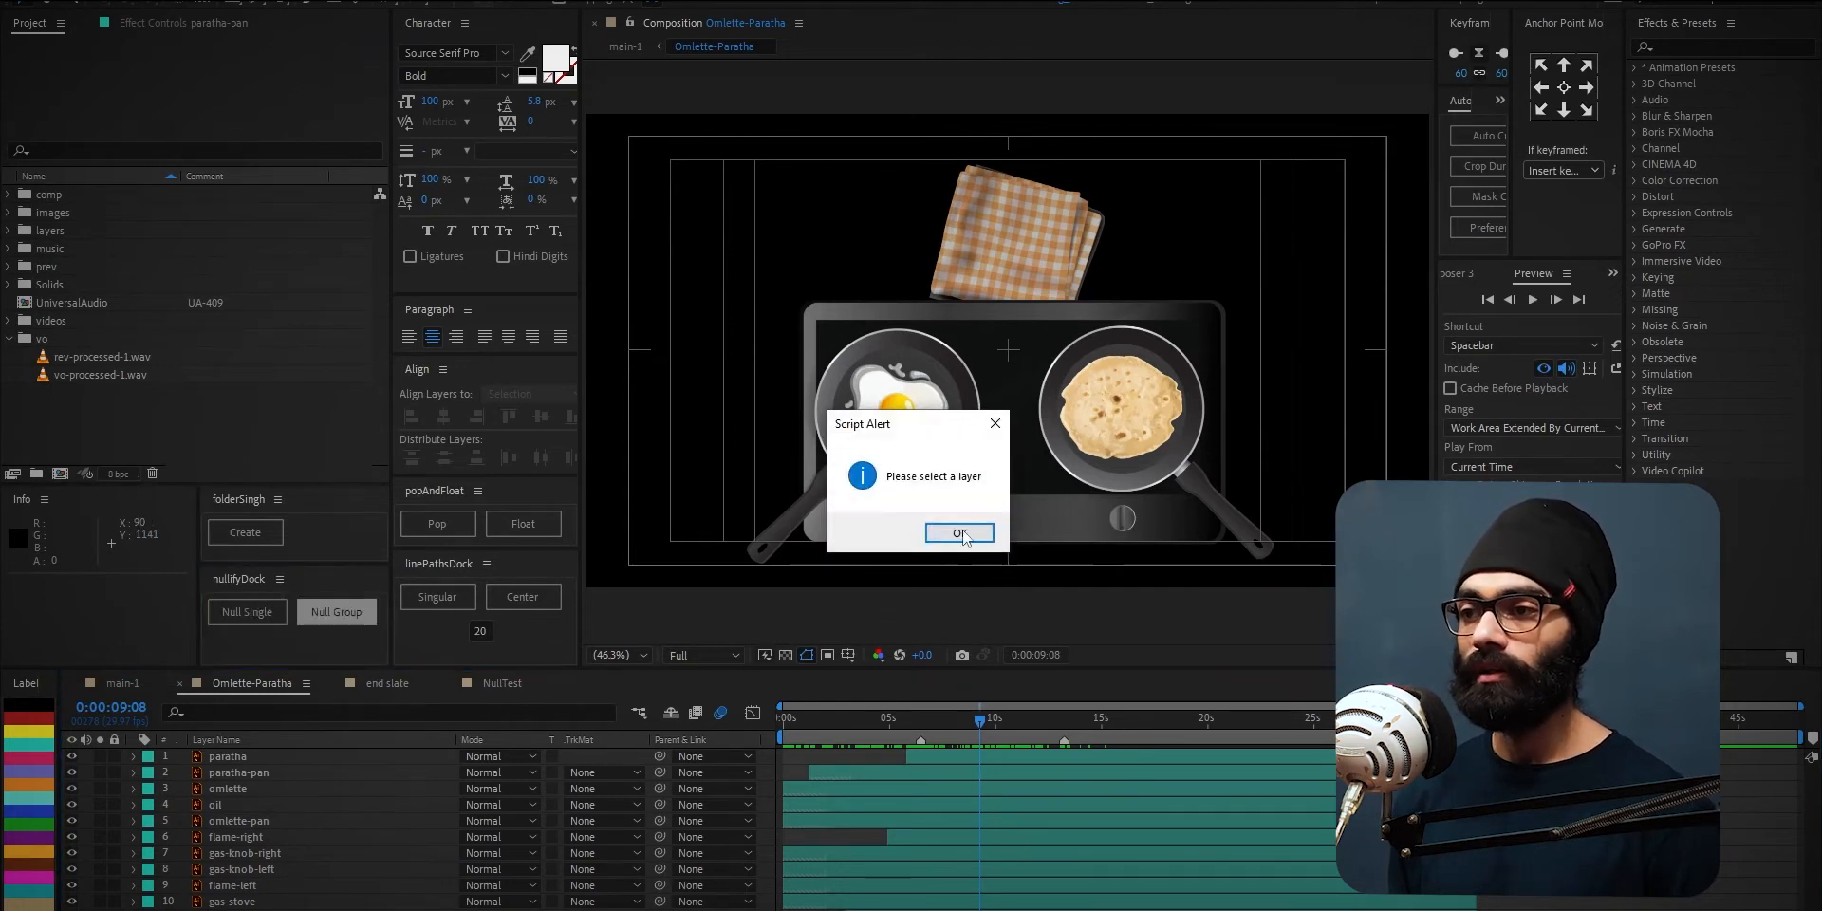
{"action": "left_click", "coordinate": [959, 532]}
- Test the Null Single command with the project panel active instead of a composition, and dismiss the alert
{"action": "left_click", "coordinate": [230, 441]}
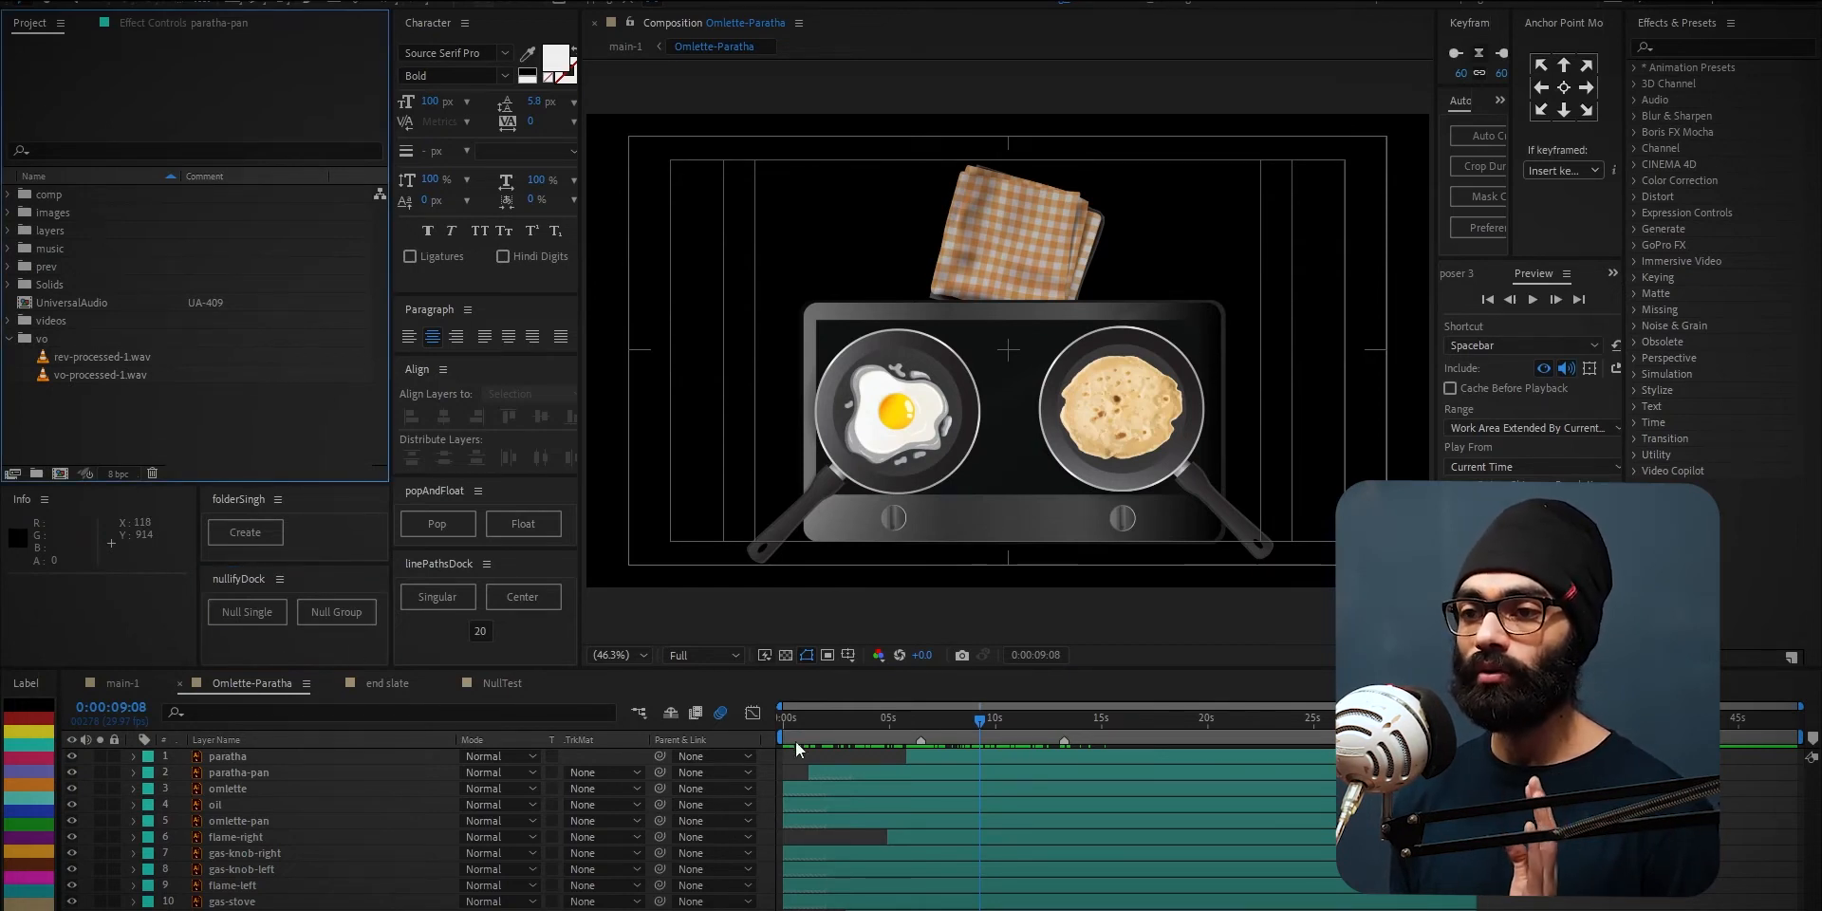
{"action": "left_click", "coordinate": [245, 607]}
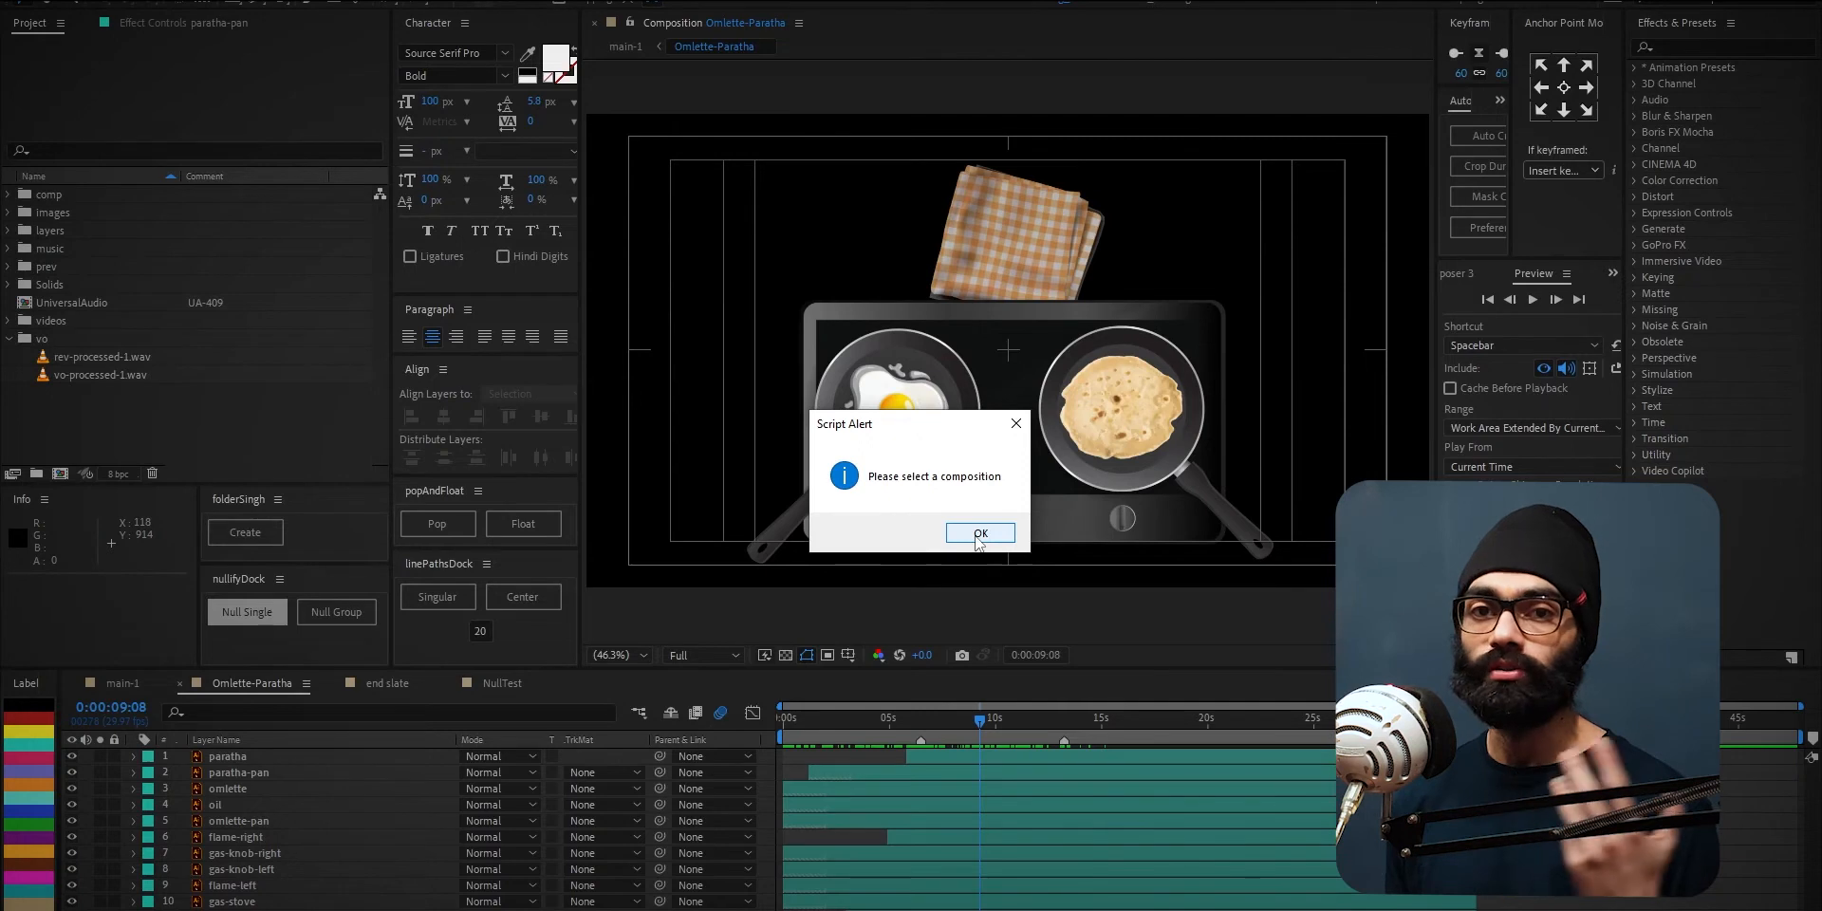
{"action": "left_click", "coordinate": [992, 535]}
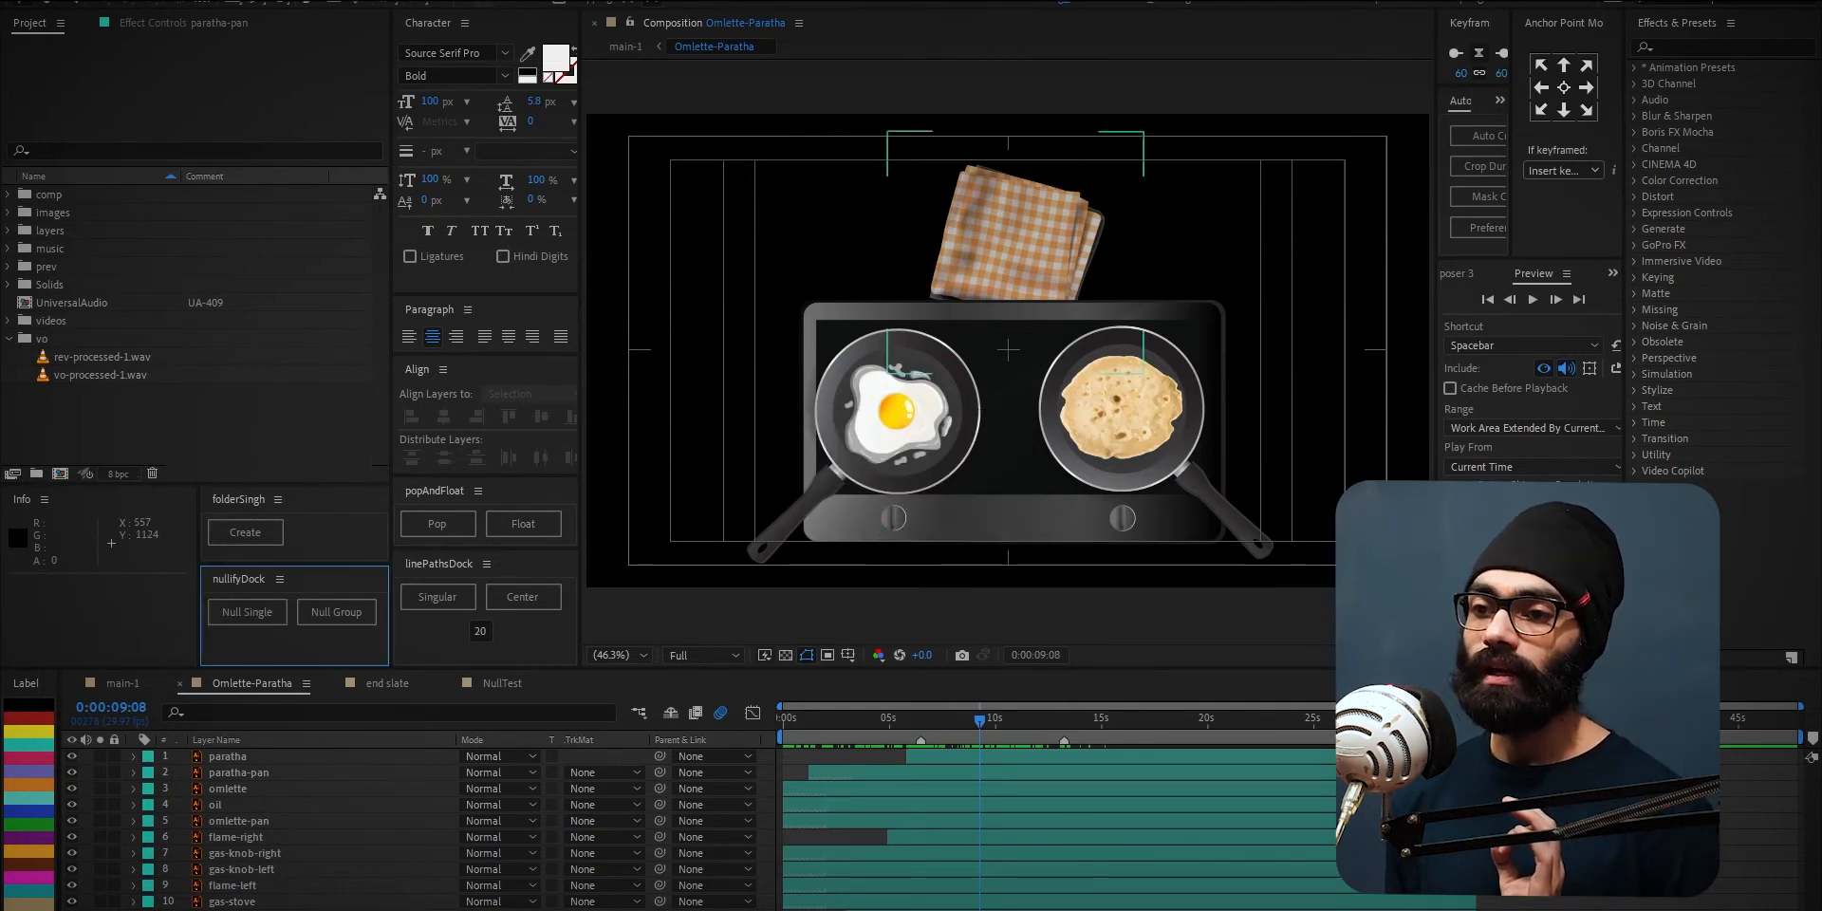
- Select the omlette, paratha and checked cloth layers together and parent them to one shared null with Null Group
{"action": "left_click_drag", "start_coordinate": [902, 424], "coordinate": [892, 517]}
{"action": "key", "text": "ctrl+z"}
{"action": "left_click", "coordinate": [1115, 401], "text": "shift"}
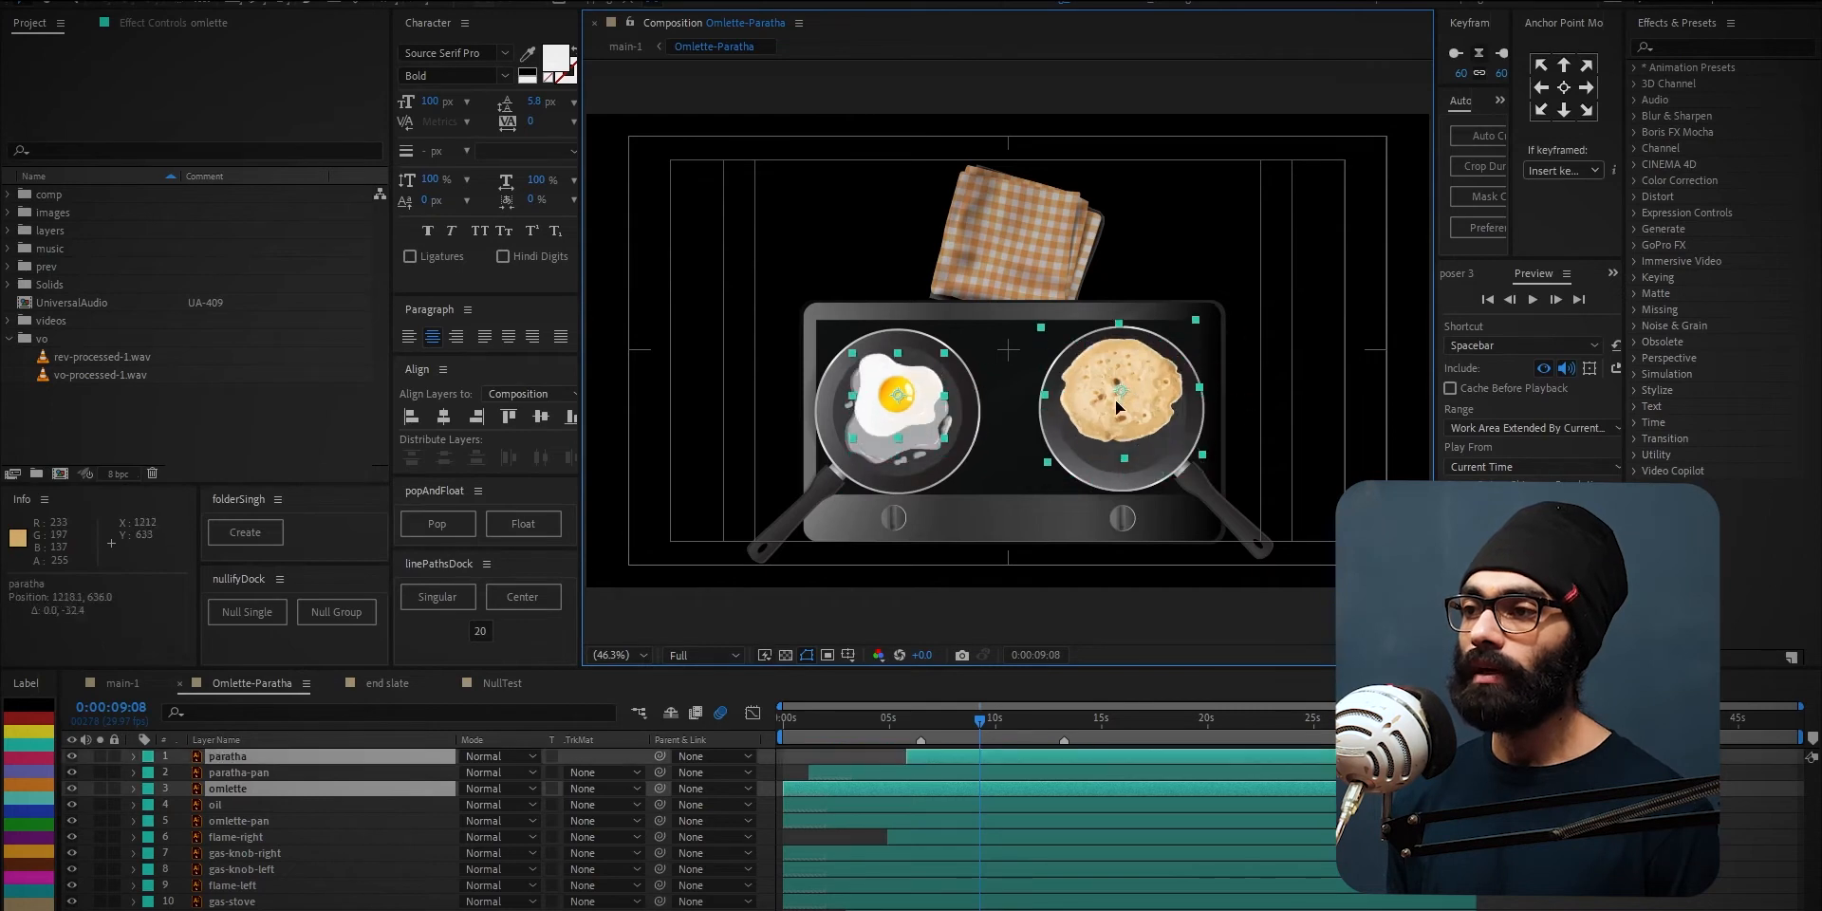
{"action": "left_click", "coordinate": [1071, 266], "text": "shift"}
{"action": "left_click_drag", "start_coordinate": [1071, 266], "coordinate": [1050, 238]}
{"action": "key", "text": "ctrl+z"}
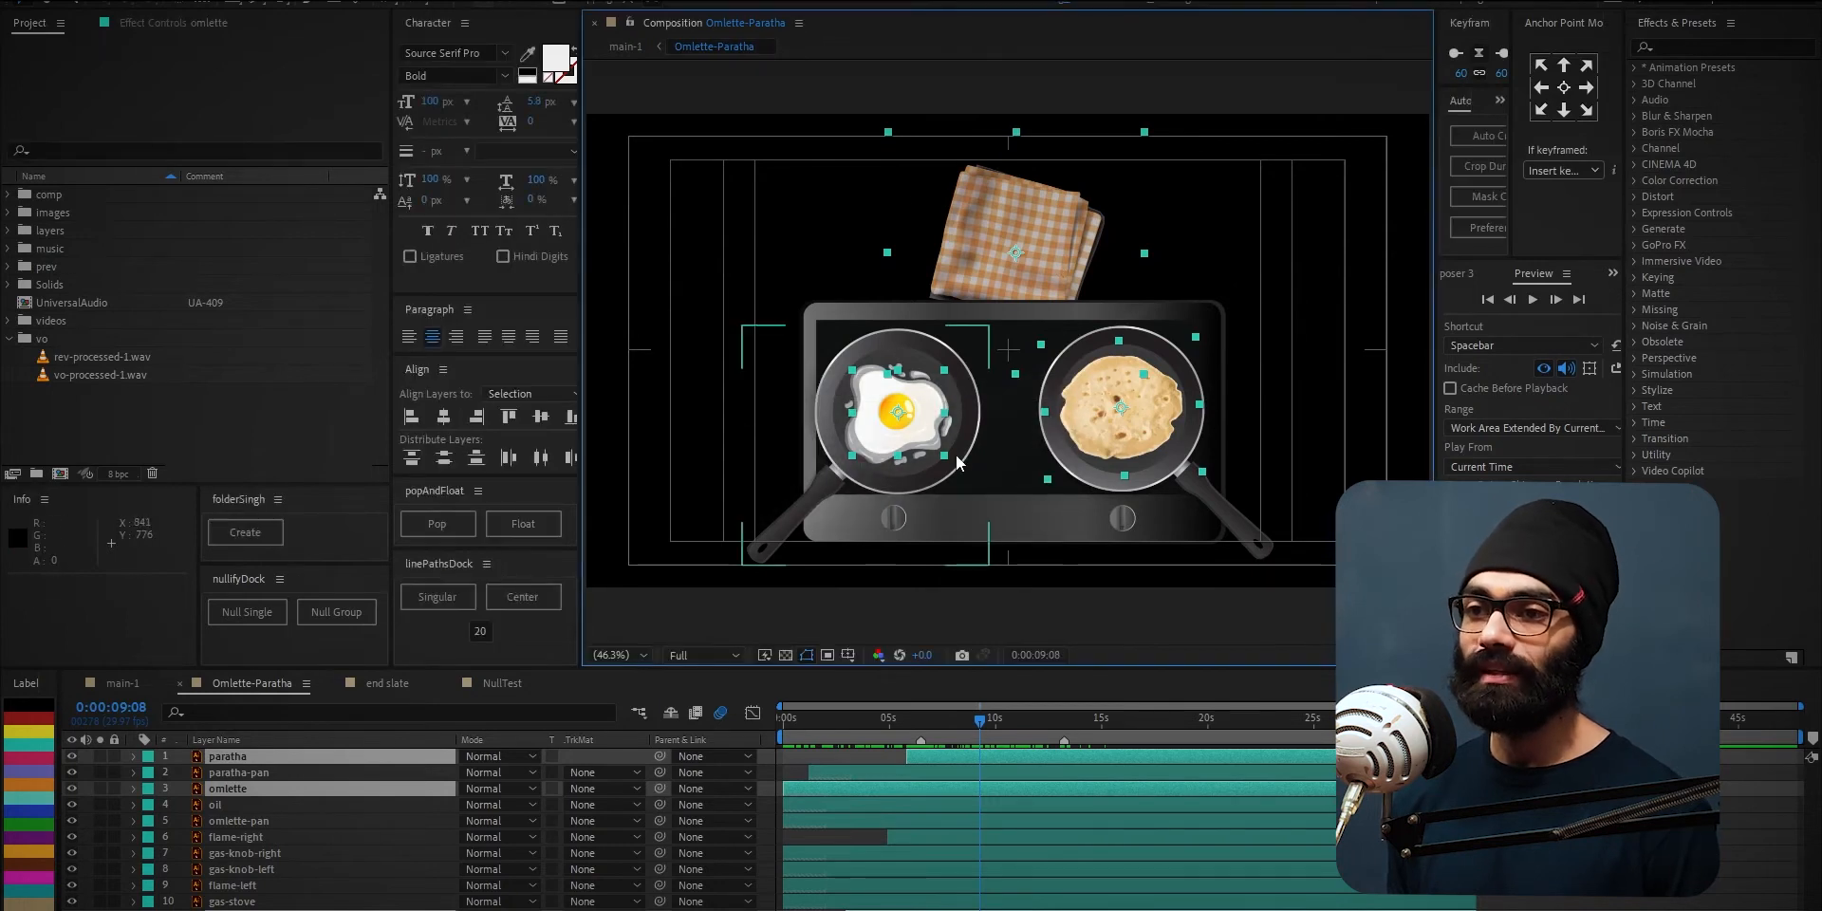
{"action": "left_click", "coordinate": [352, 615]}
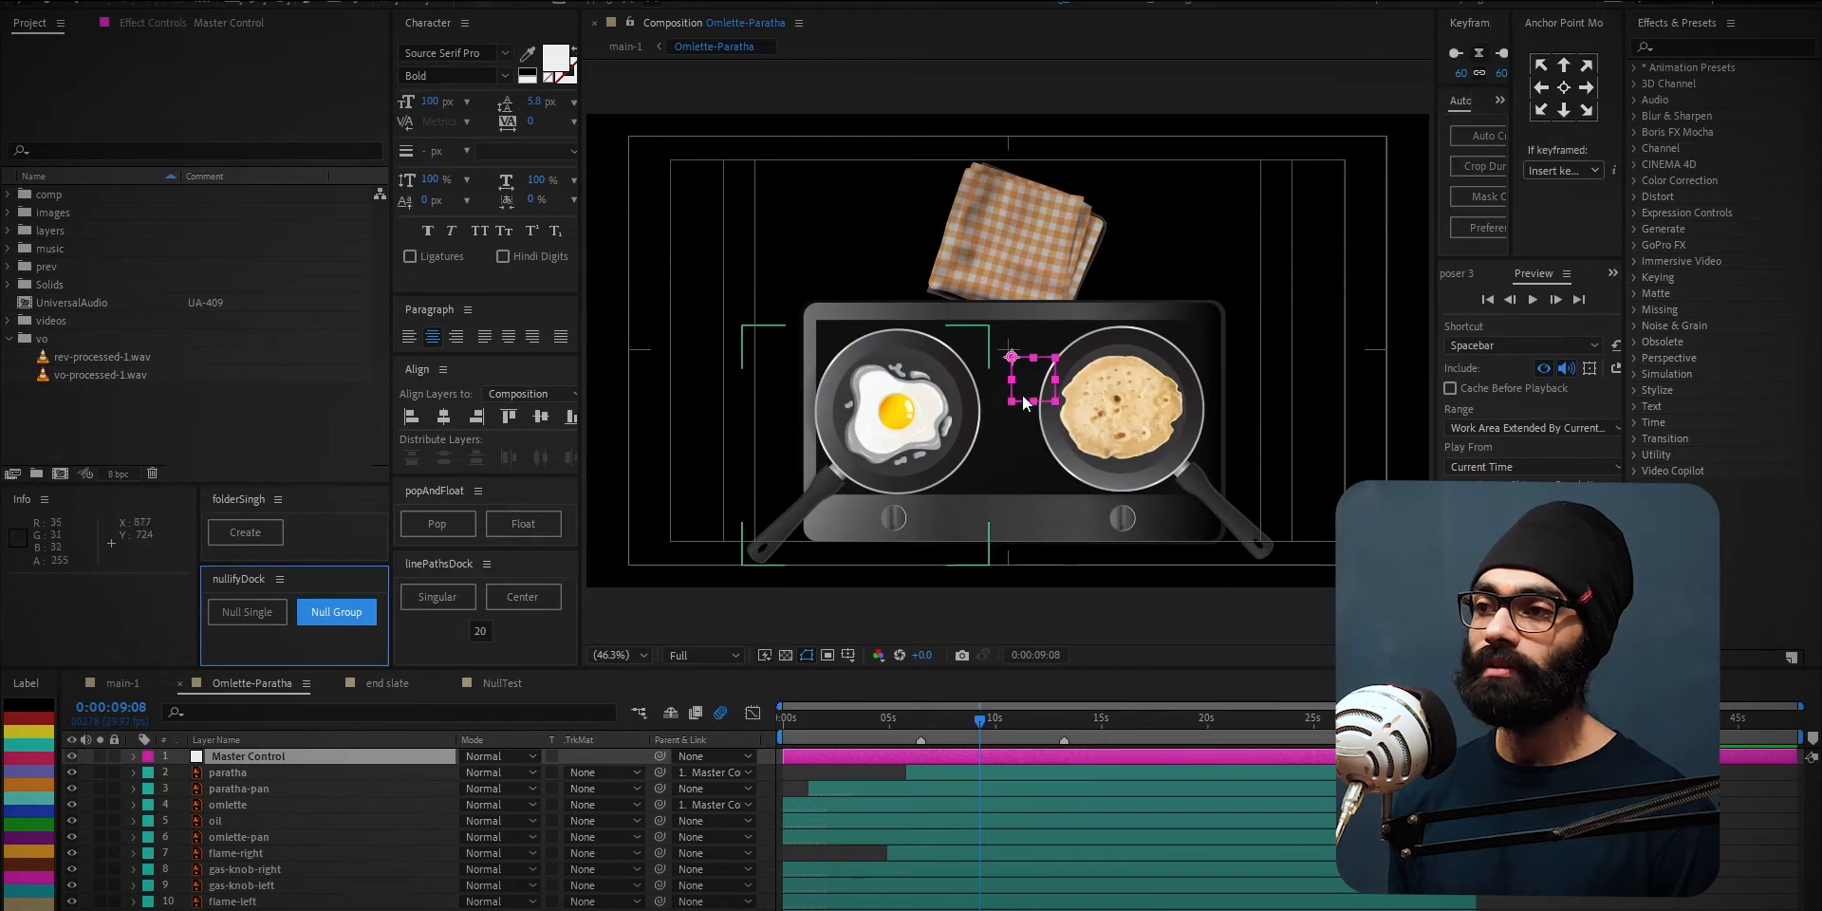
- Try moving, rotating and scaling the Master Control null, and undo everything back to before the null was added
{"action": "left_click_drag", "start_coordinate": [1038, 389], "coordinate": [1129, 358]}
{"action": "key", "text": "w"}
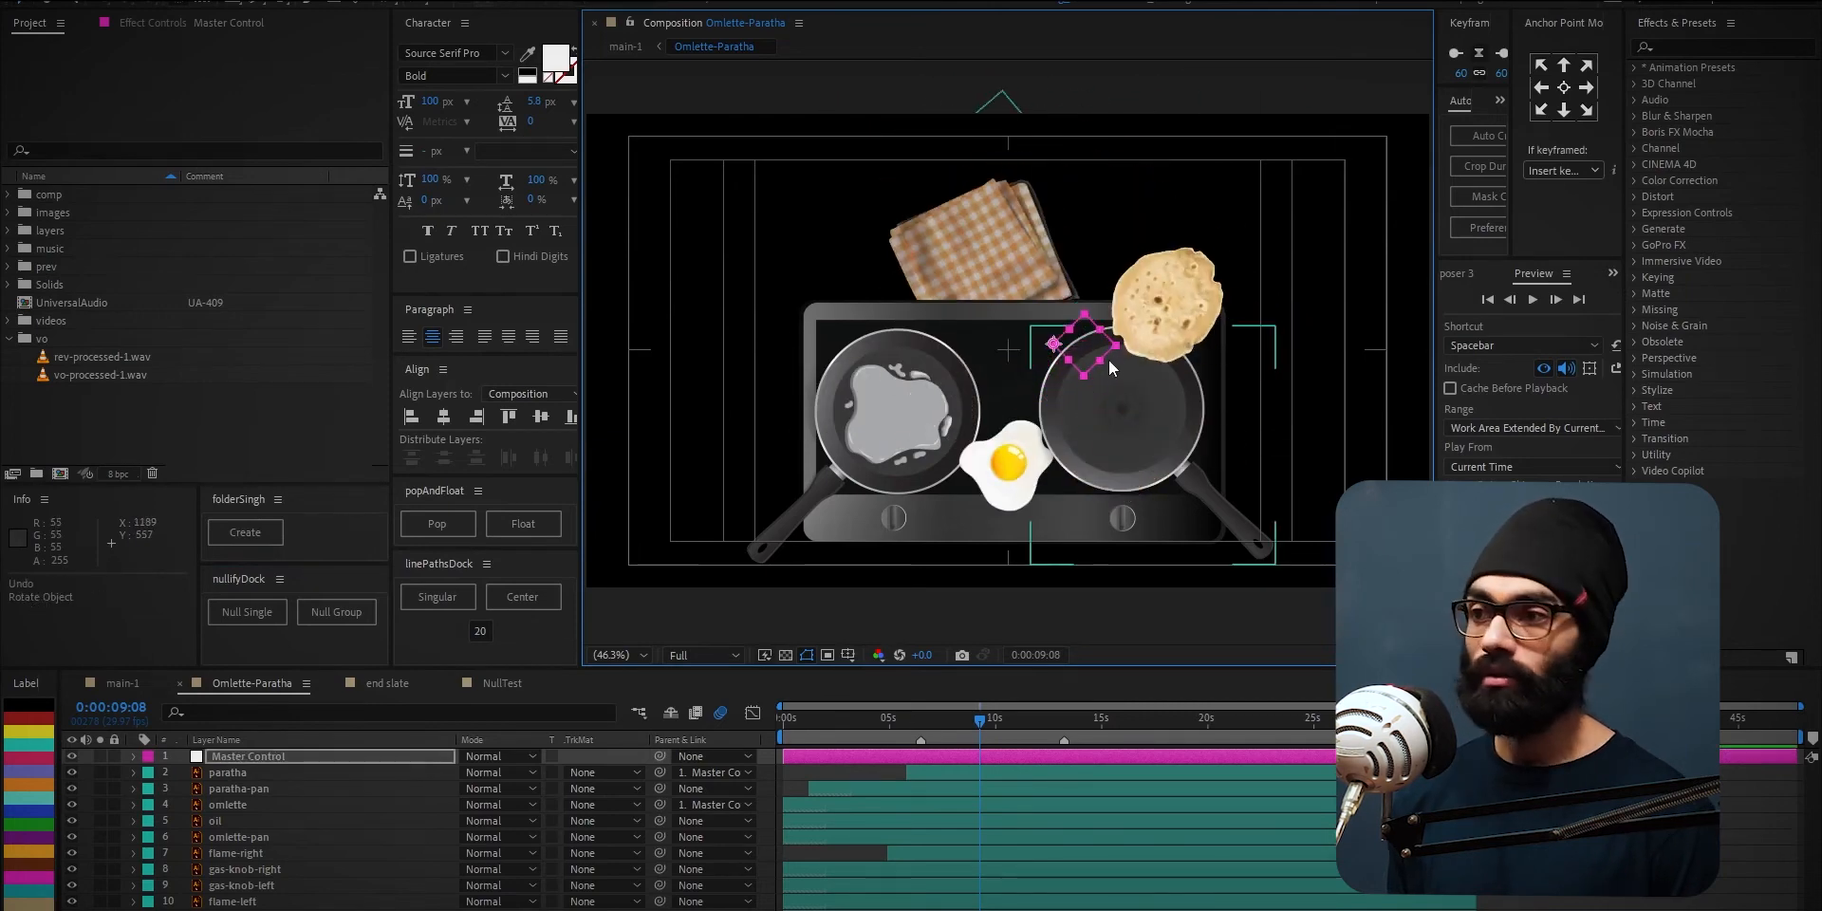
{"action": "key", "text": "ctrl+z"}
{"action": "key", "text": "s"}
{"action": "key", "text": "v"}
{"action": "key", "text": "s"}
{"action": "left_click_drag", "start_coordinate": [1098, 389], "coordinate": [1118, 407]}
{"action": "key", "text": "ctrl+z"}
{"action": "key", "text": "ctrl+z"}
{"action": "key", "text": "ctrl+z"}
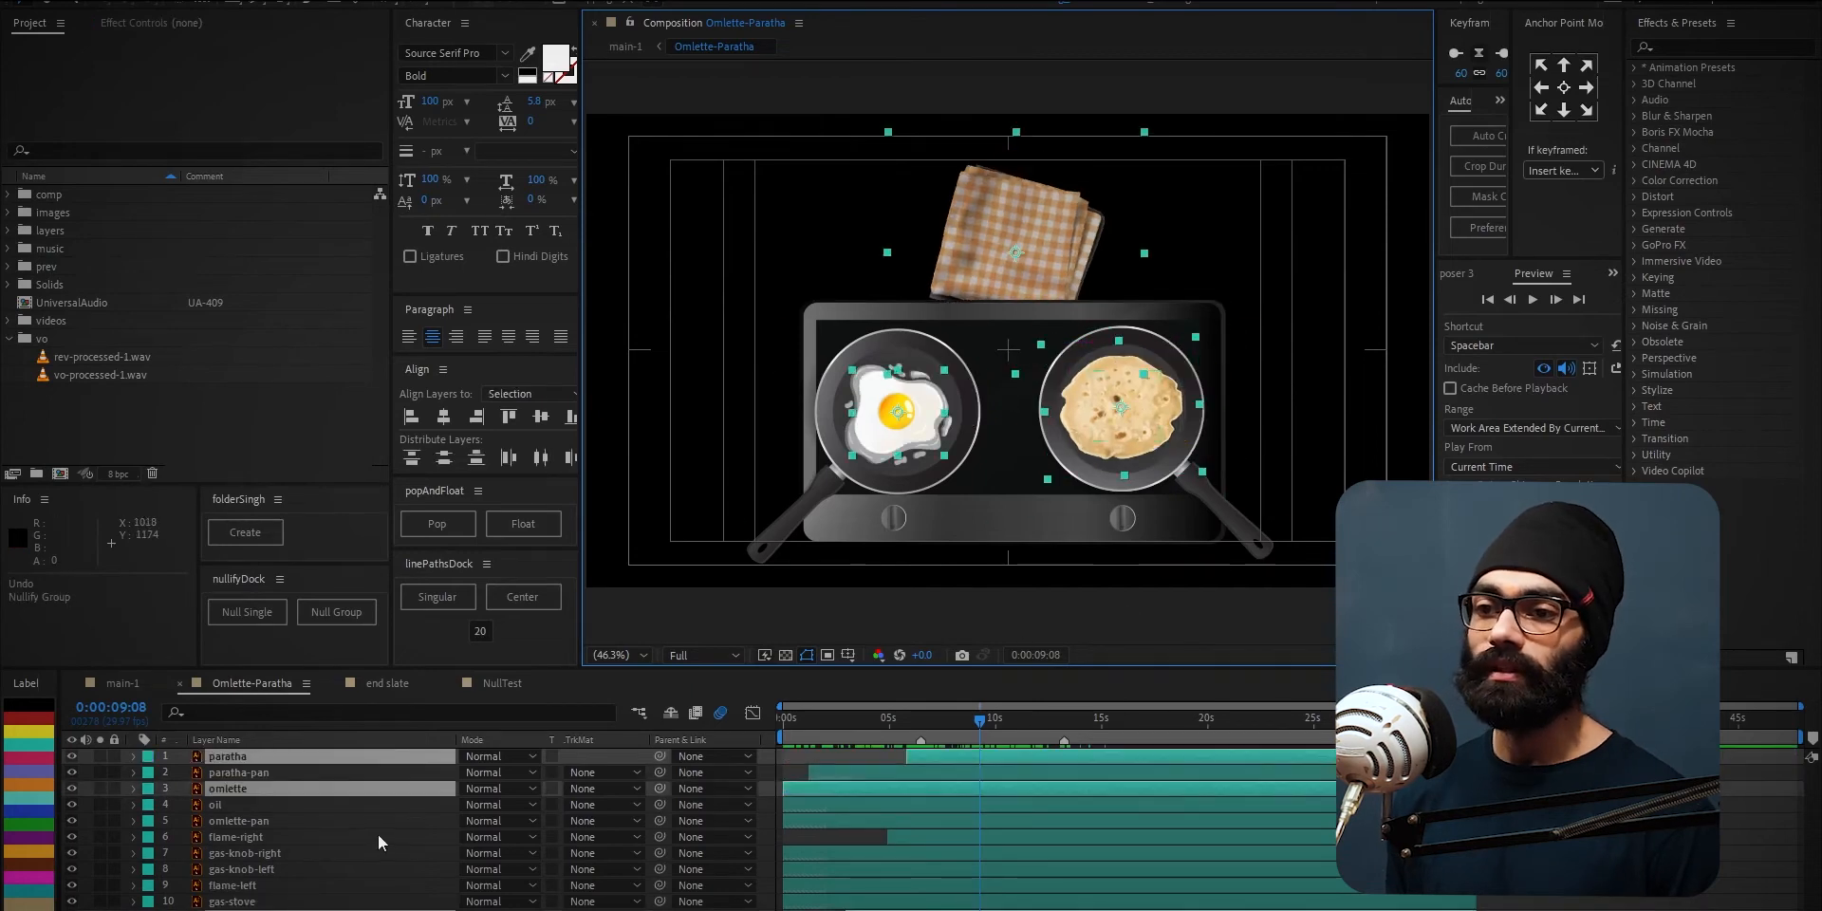
- Try Null Group on all layers of the composition, move the resulting null as a test, and undo both
{"action": "left_click", "coordinate": [378, 909]}
{"action": "key", "text": "ctrl+a"}
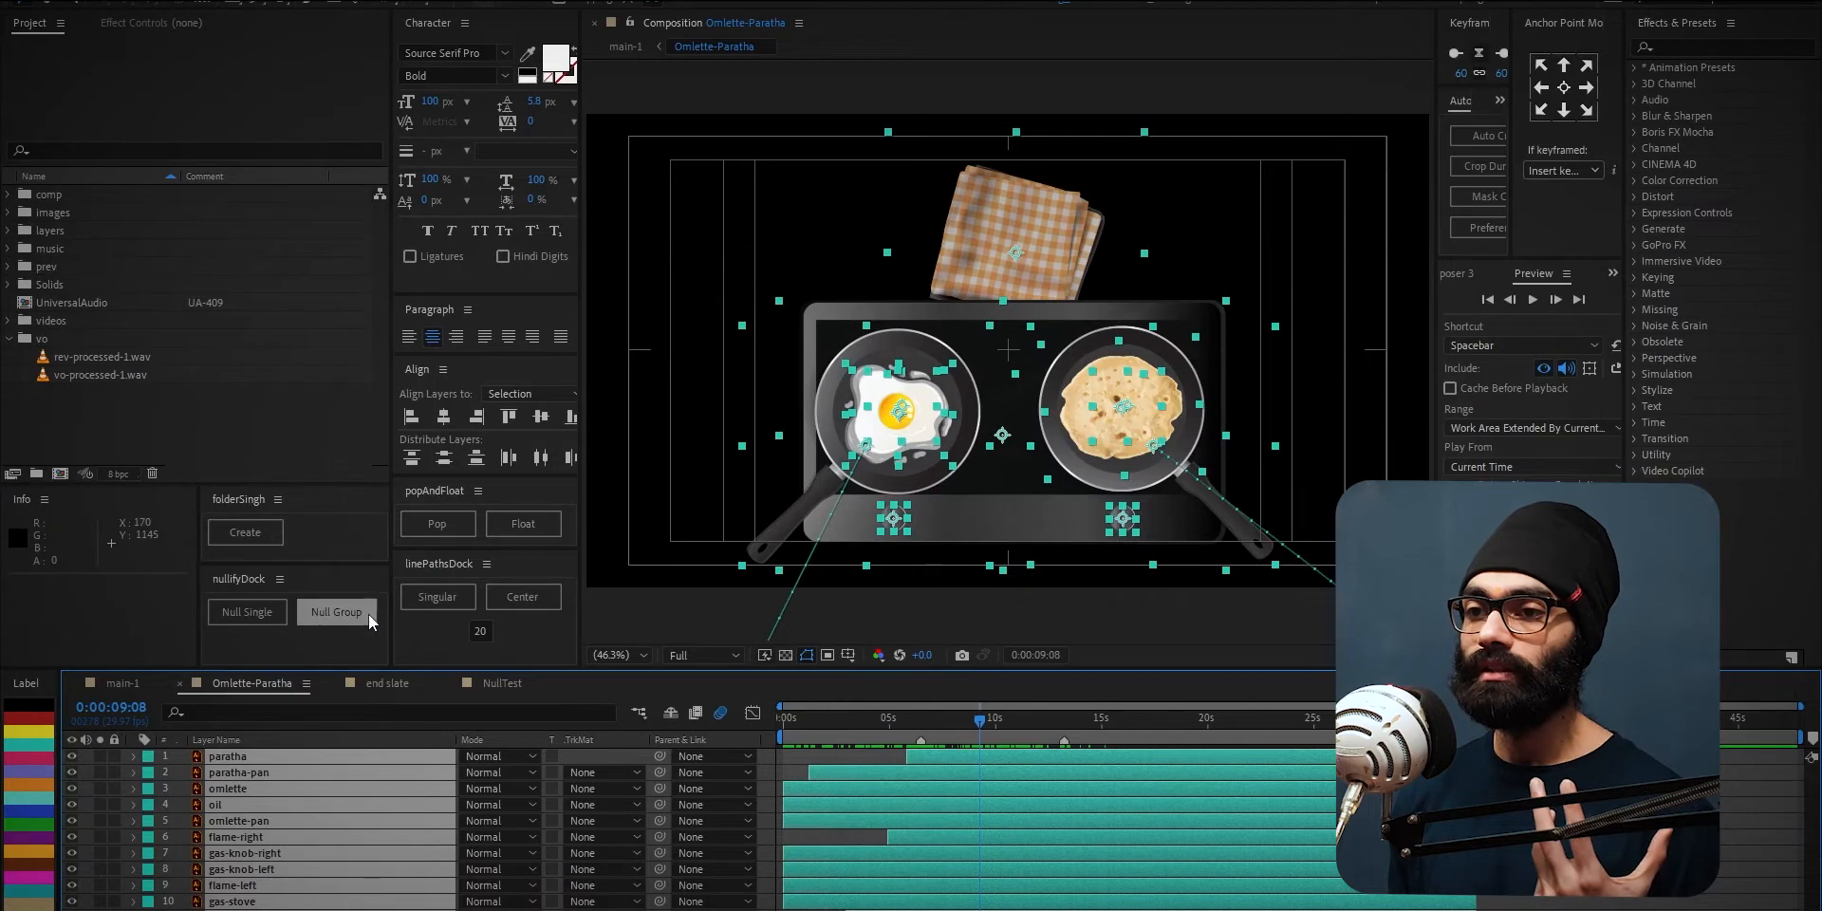
{"action": "left_click", "coordinate": [336, 612]}
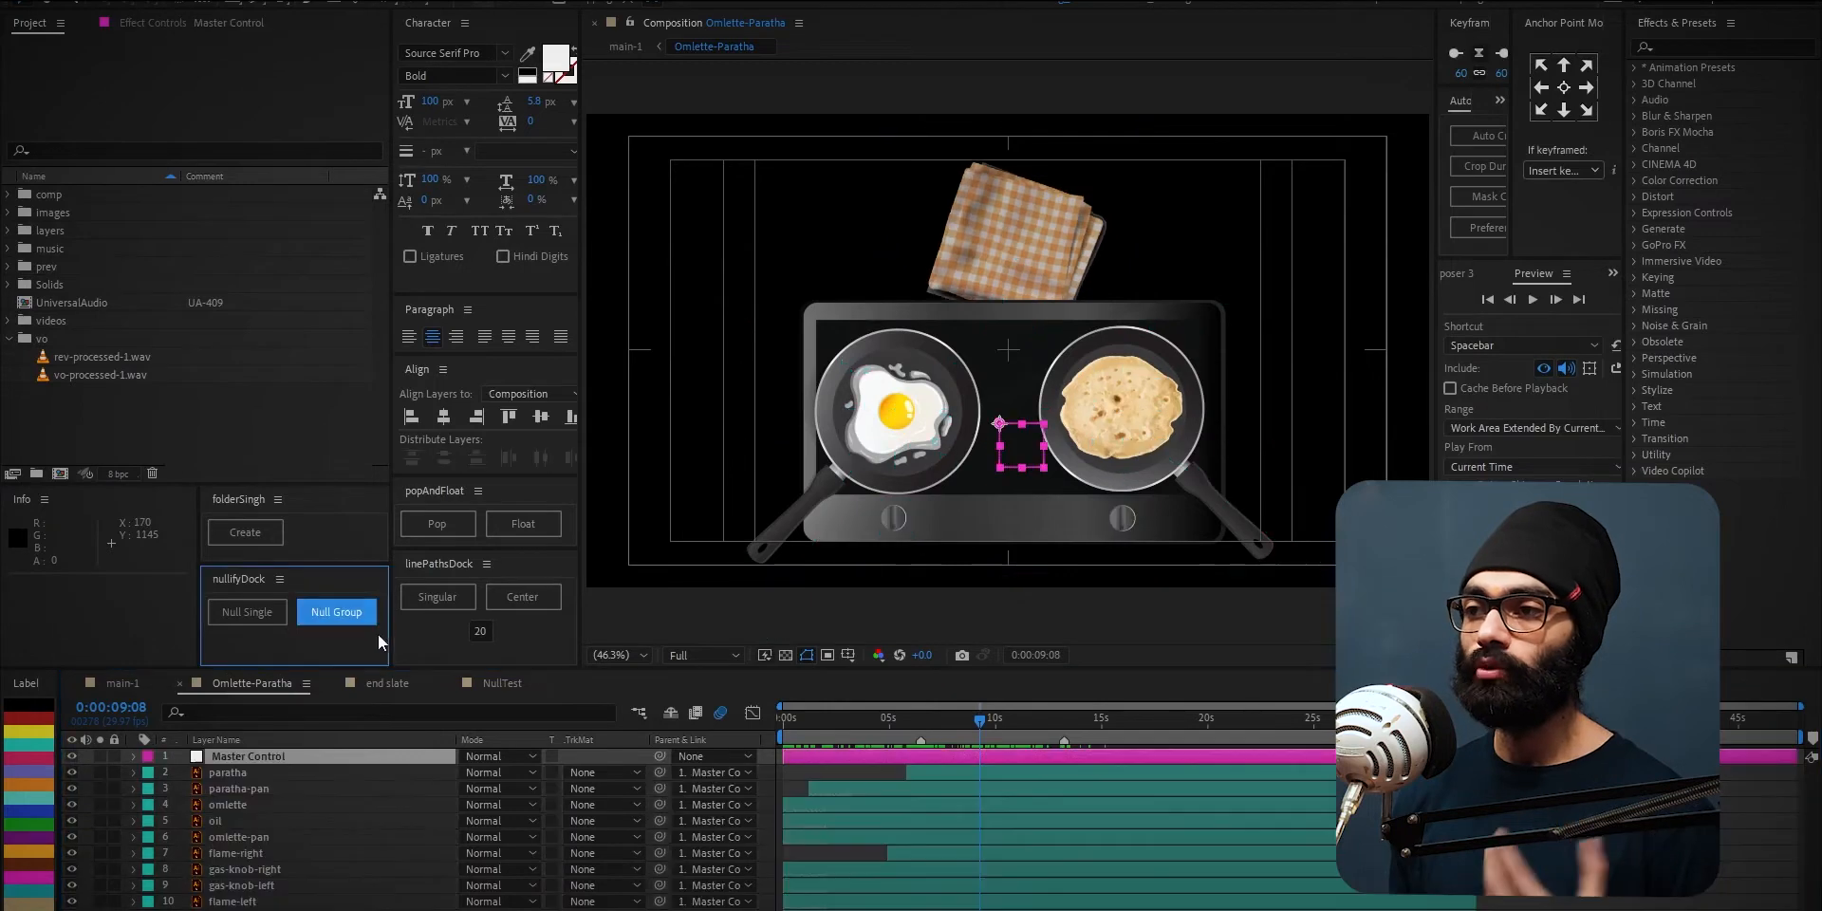
{"action": "left_click_drag", "start_coordinate": [1024, 445], "coordinate": [1159, 458]}
{"action": "key", "text": "ctrl+z"}
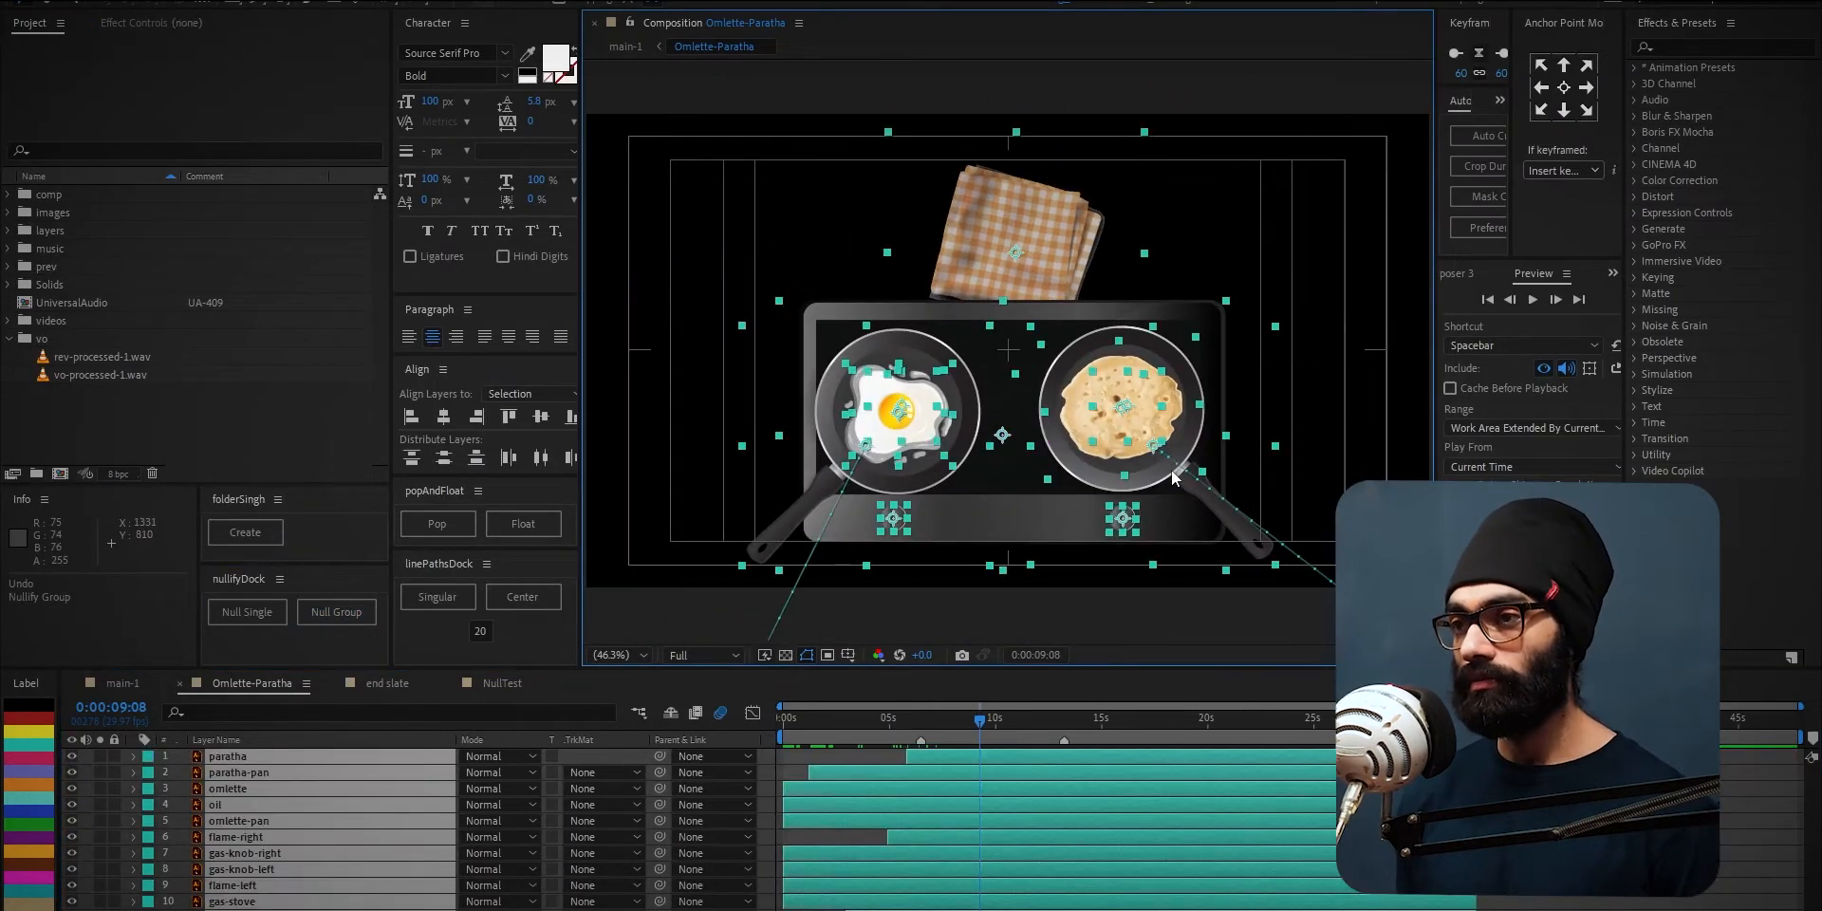
- Select the omlette, paratha and checked cloth layers and give each its own control null with Null Single
{"action": "left_click", "coordinate": [550, 909]}
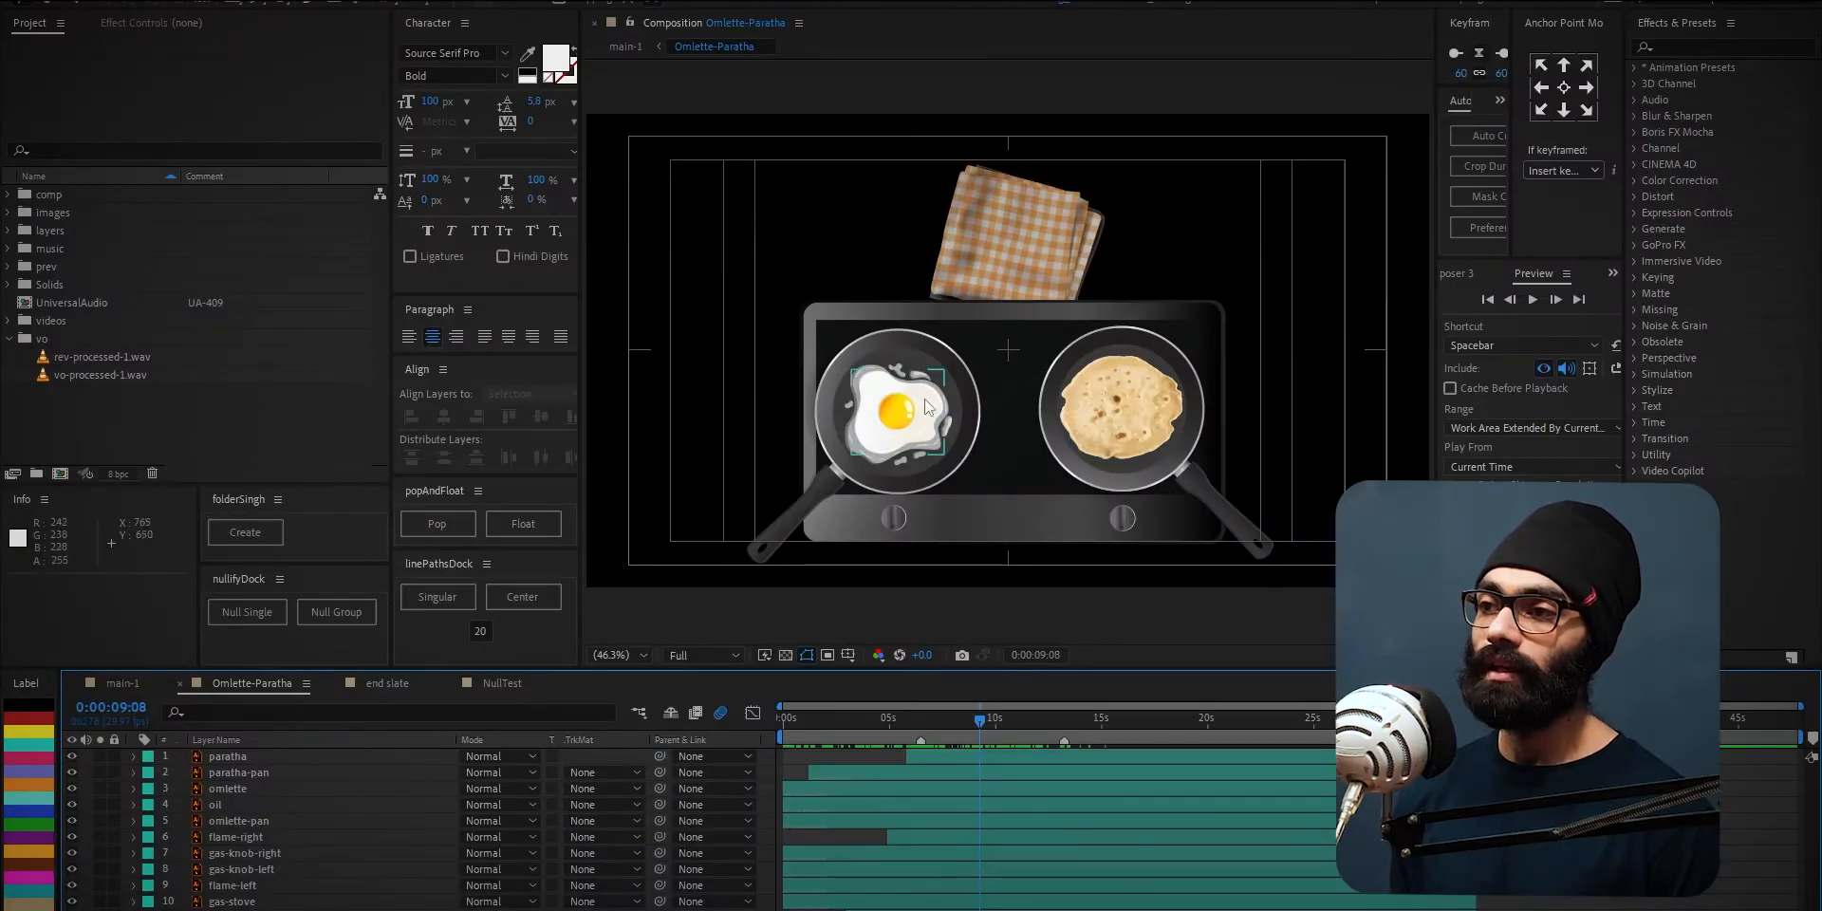
{"action": "left_click", "coordinate": [910, 415]}
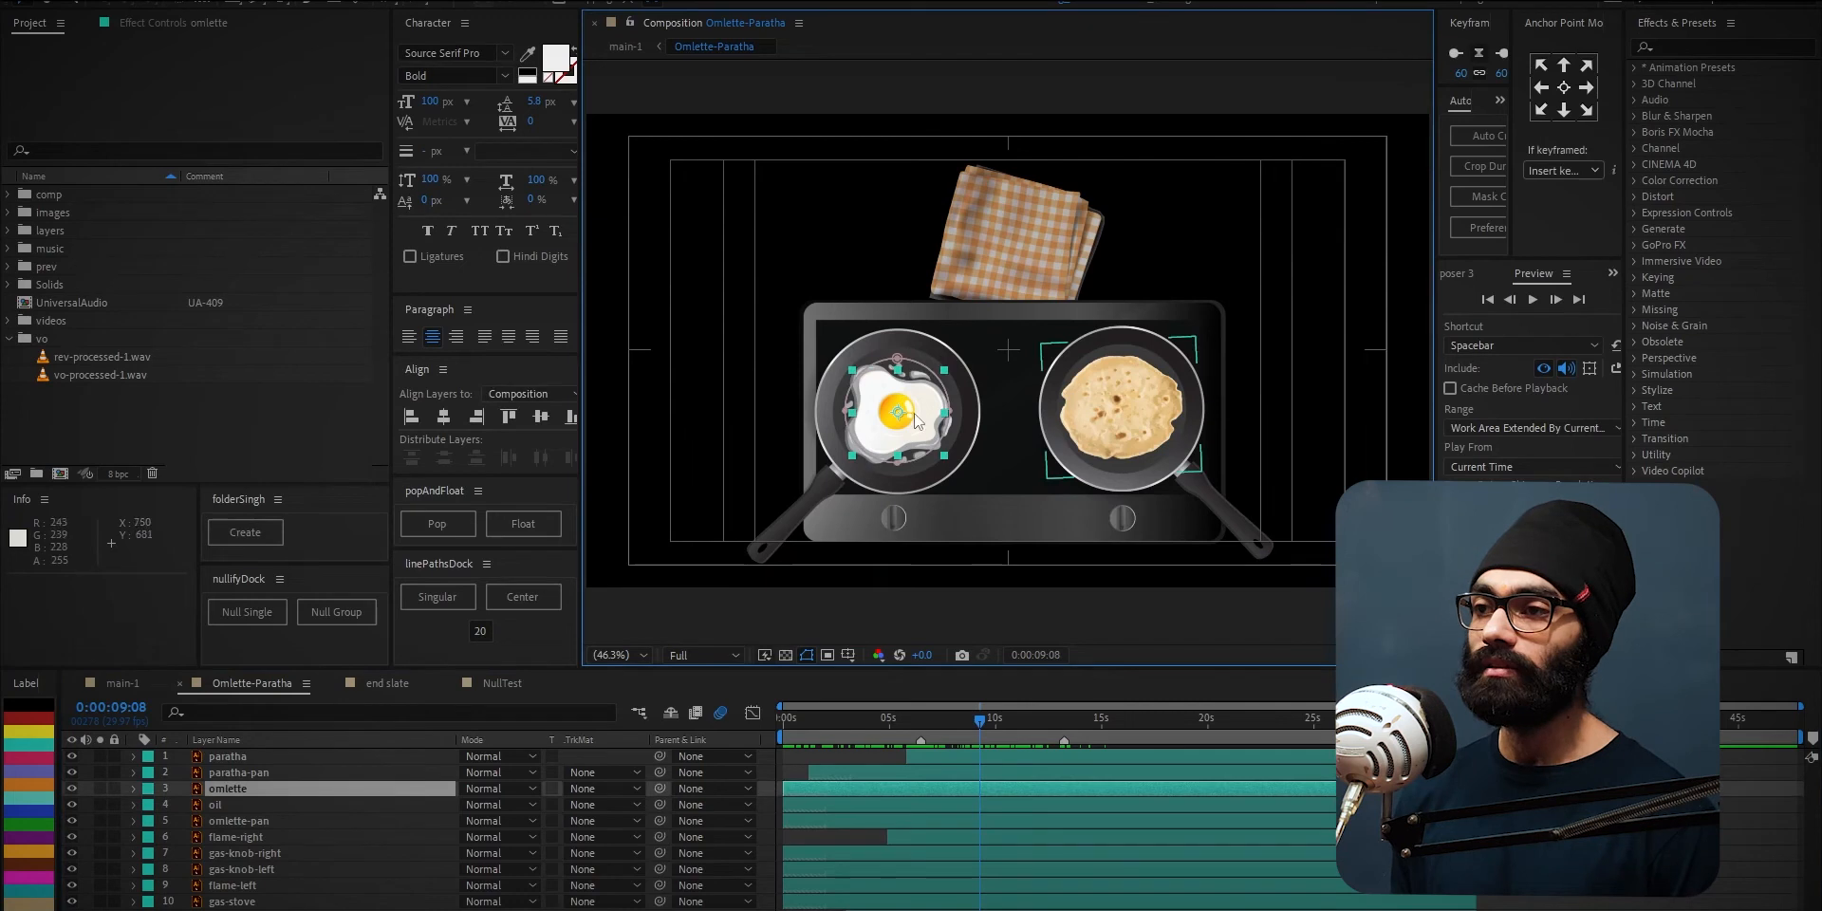
{"action": "left_click", "coordinate": [1134, 413], "text": "shift"}
{"action": "left_click", "coordinate": [1008, 241], "text": "shift"}
{"action": "left_click_drag", "start_coordinate": [1075, 266], "coordinate": [1019, 278]}
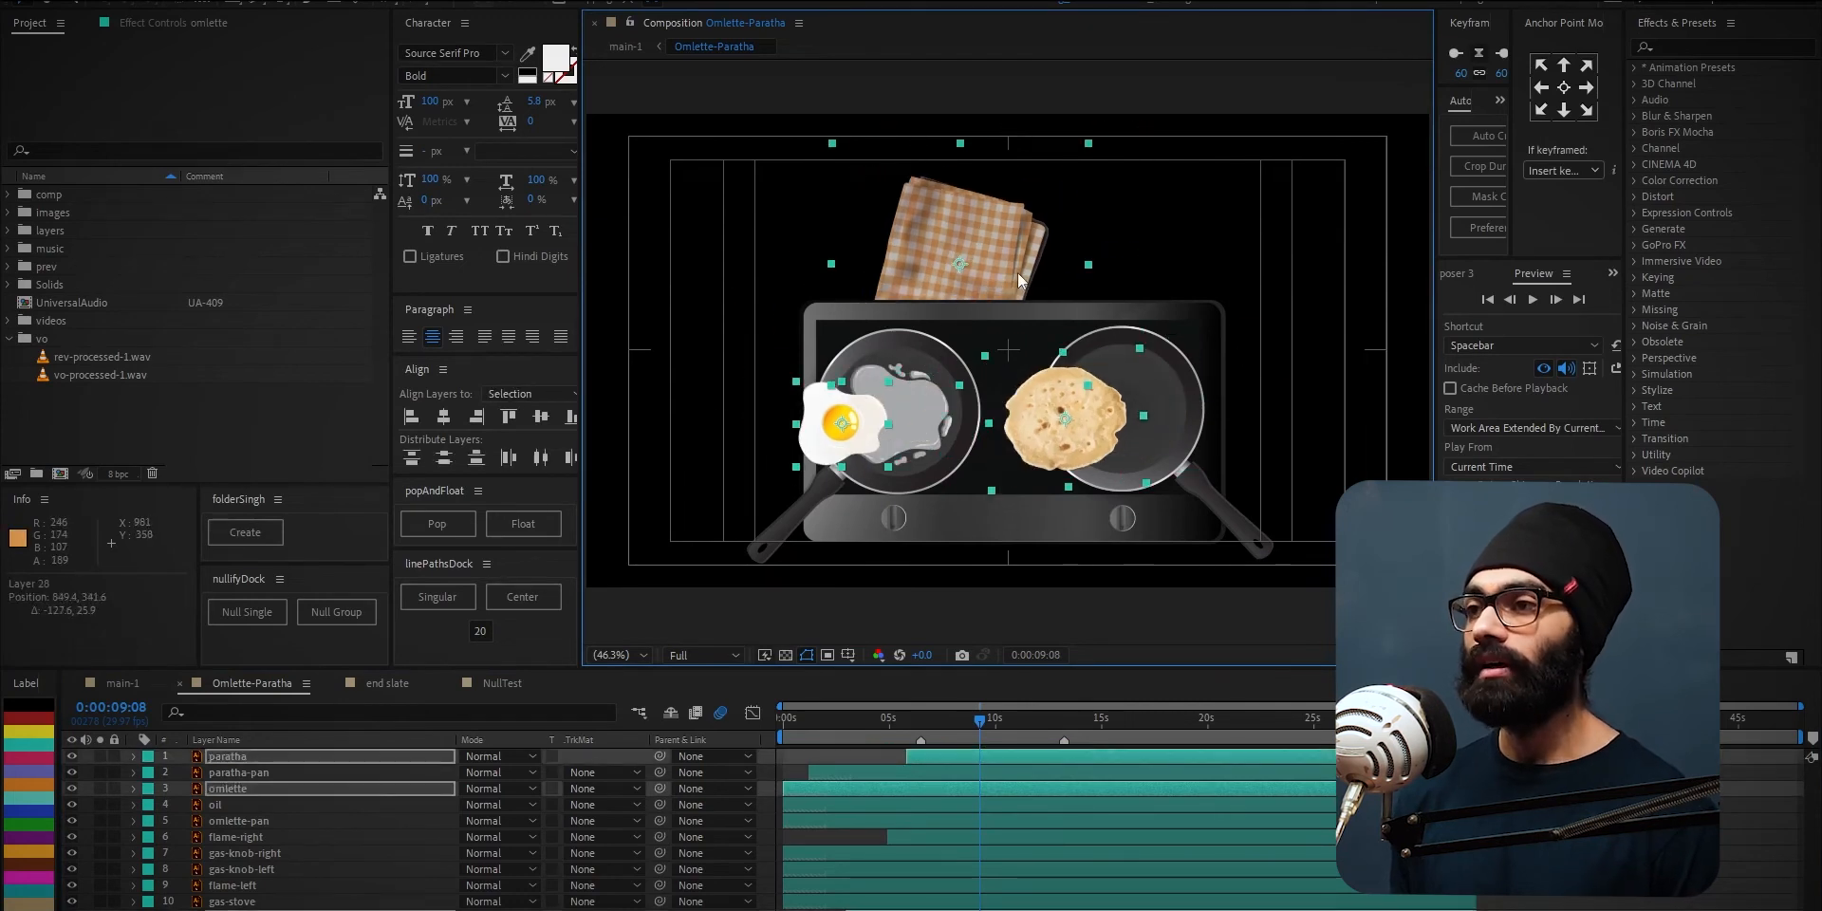
{"action": "key", "text": "ctrl+z"}
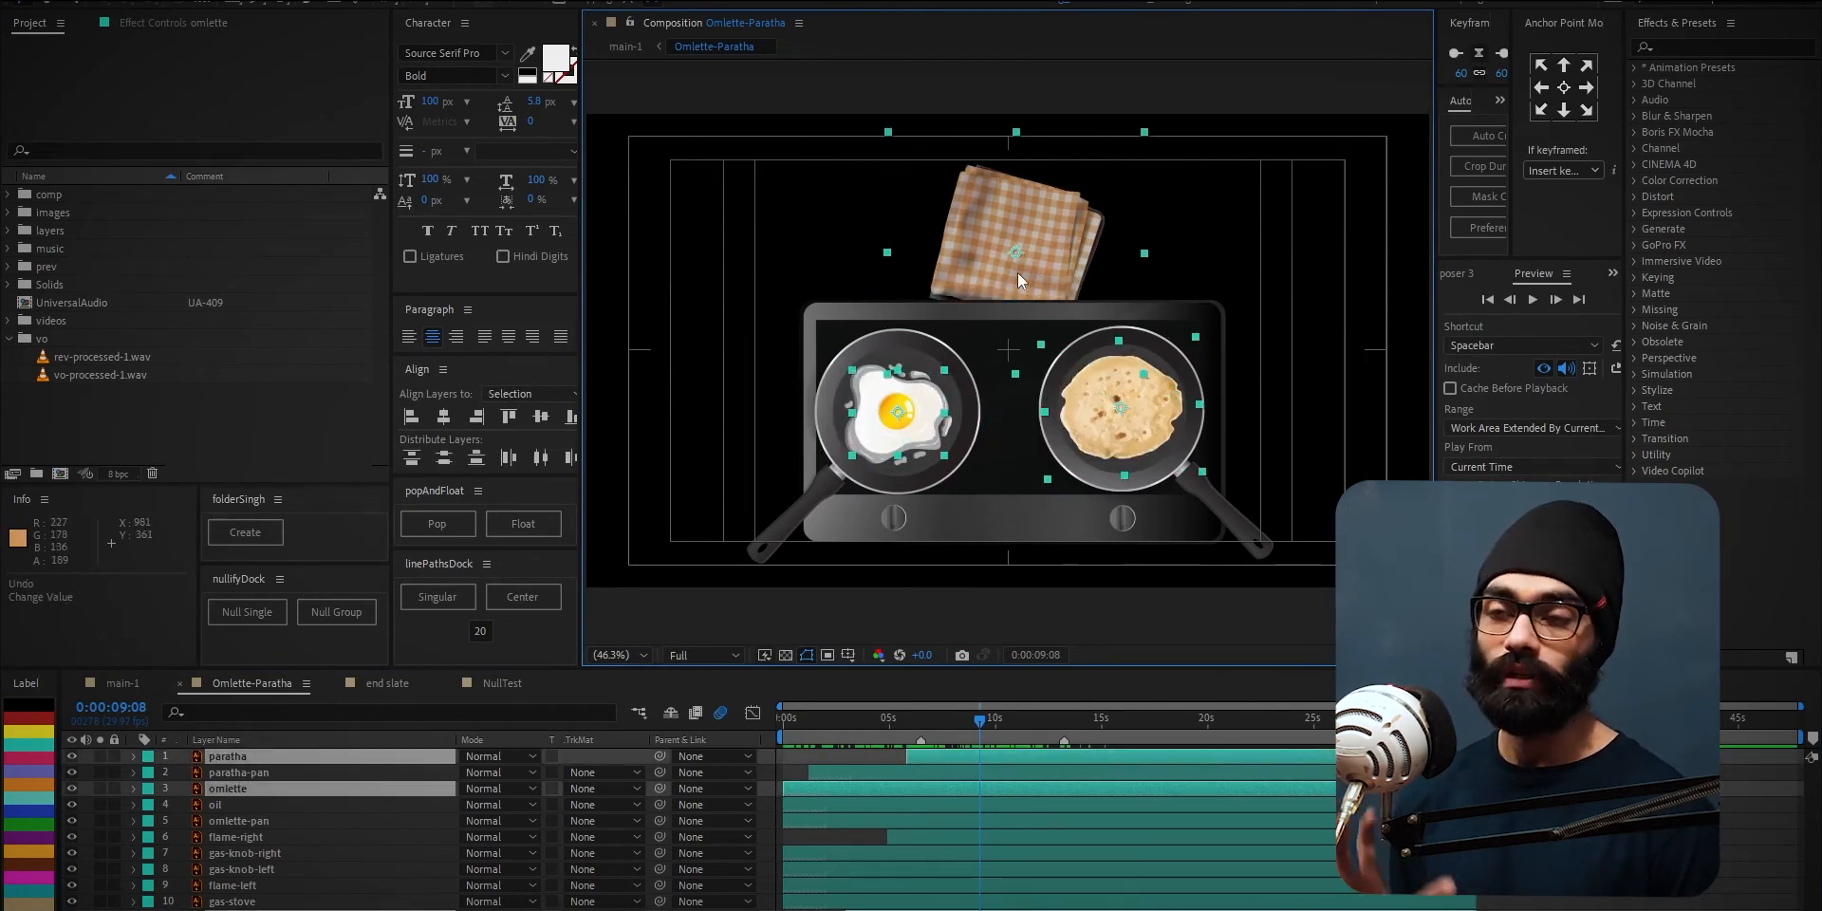
{"action": "left_click", "coordinate": [265, 615]}
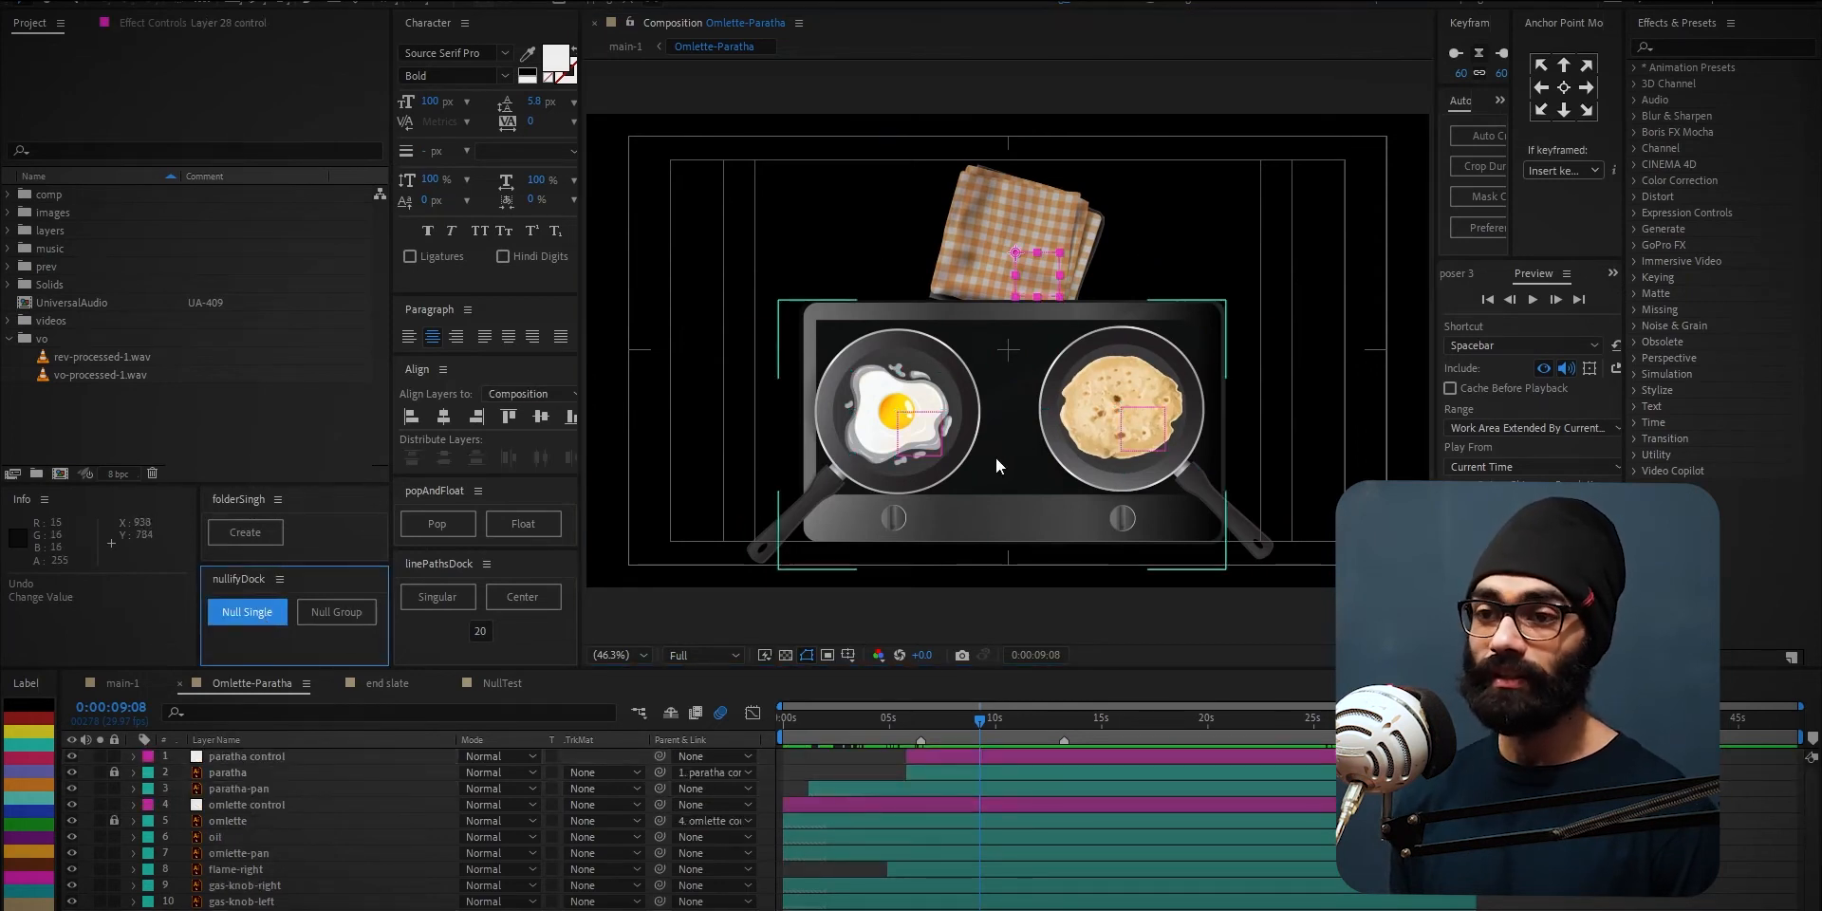
- Enlarge the timeline area and try moving the omlette by its control null and by its artwork, undoing the changes
{"action": "left_click_drag", "start_coordinate": [693, 671], "coordinate": [705, 609]}
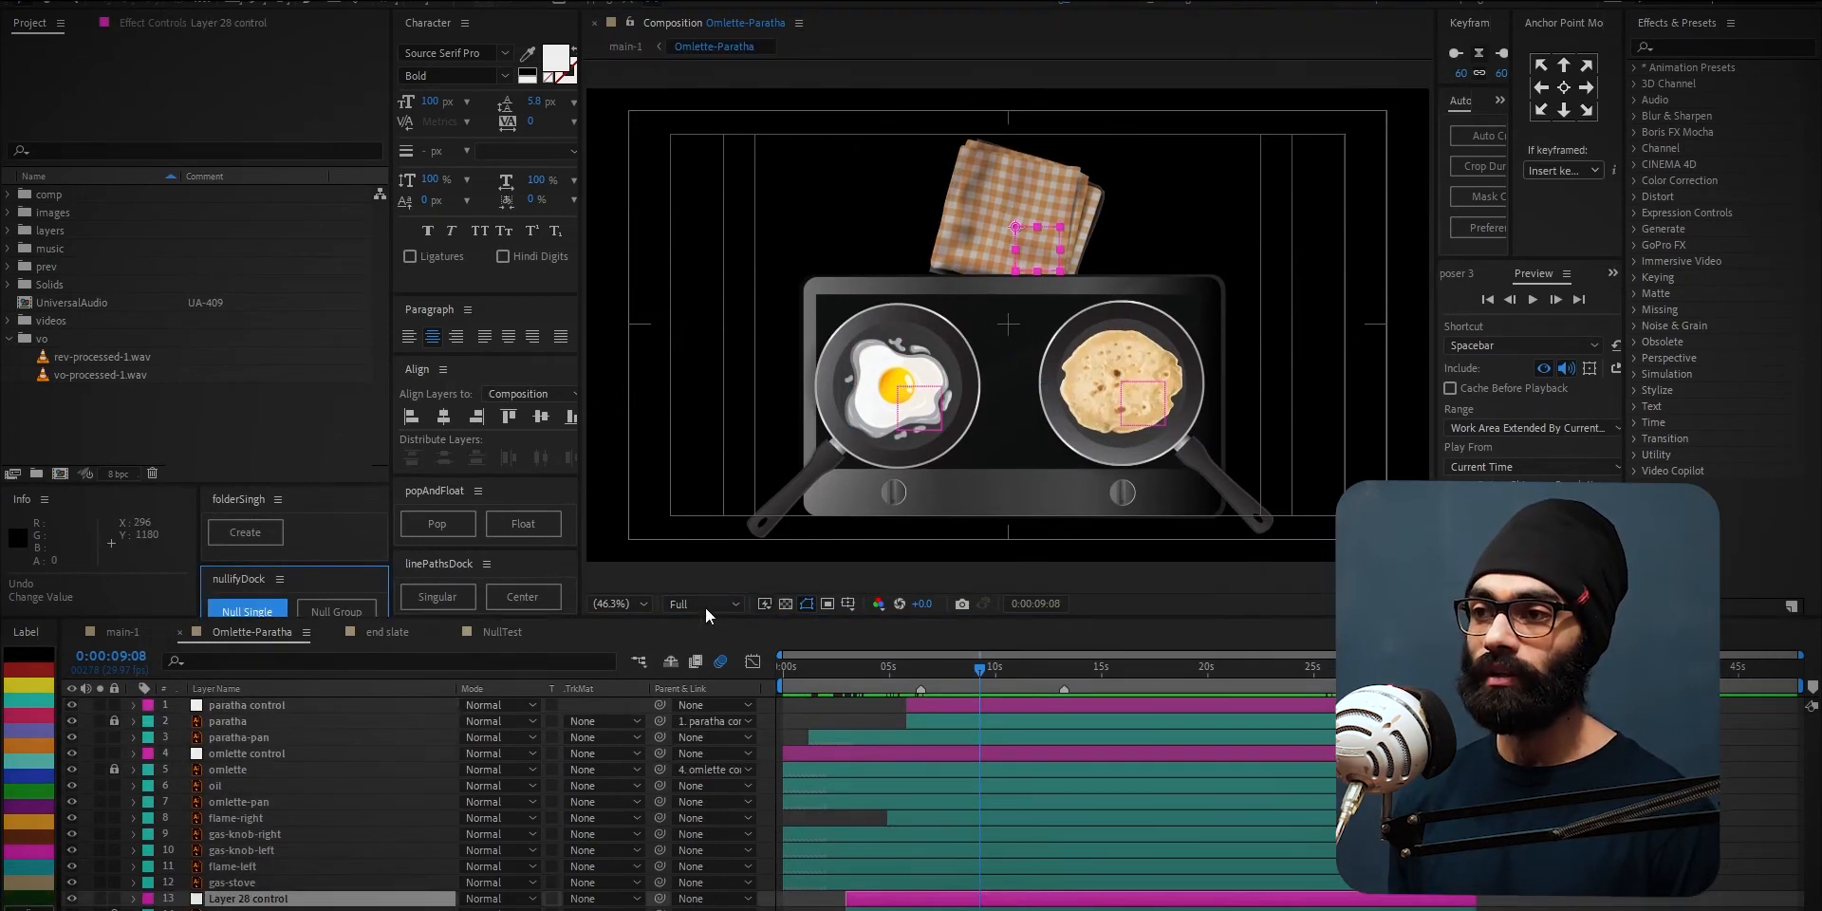
{"action": "left_click_drag", "start_coordinate": [921, 429], "coordinate": [895, 379]}
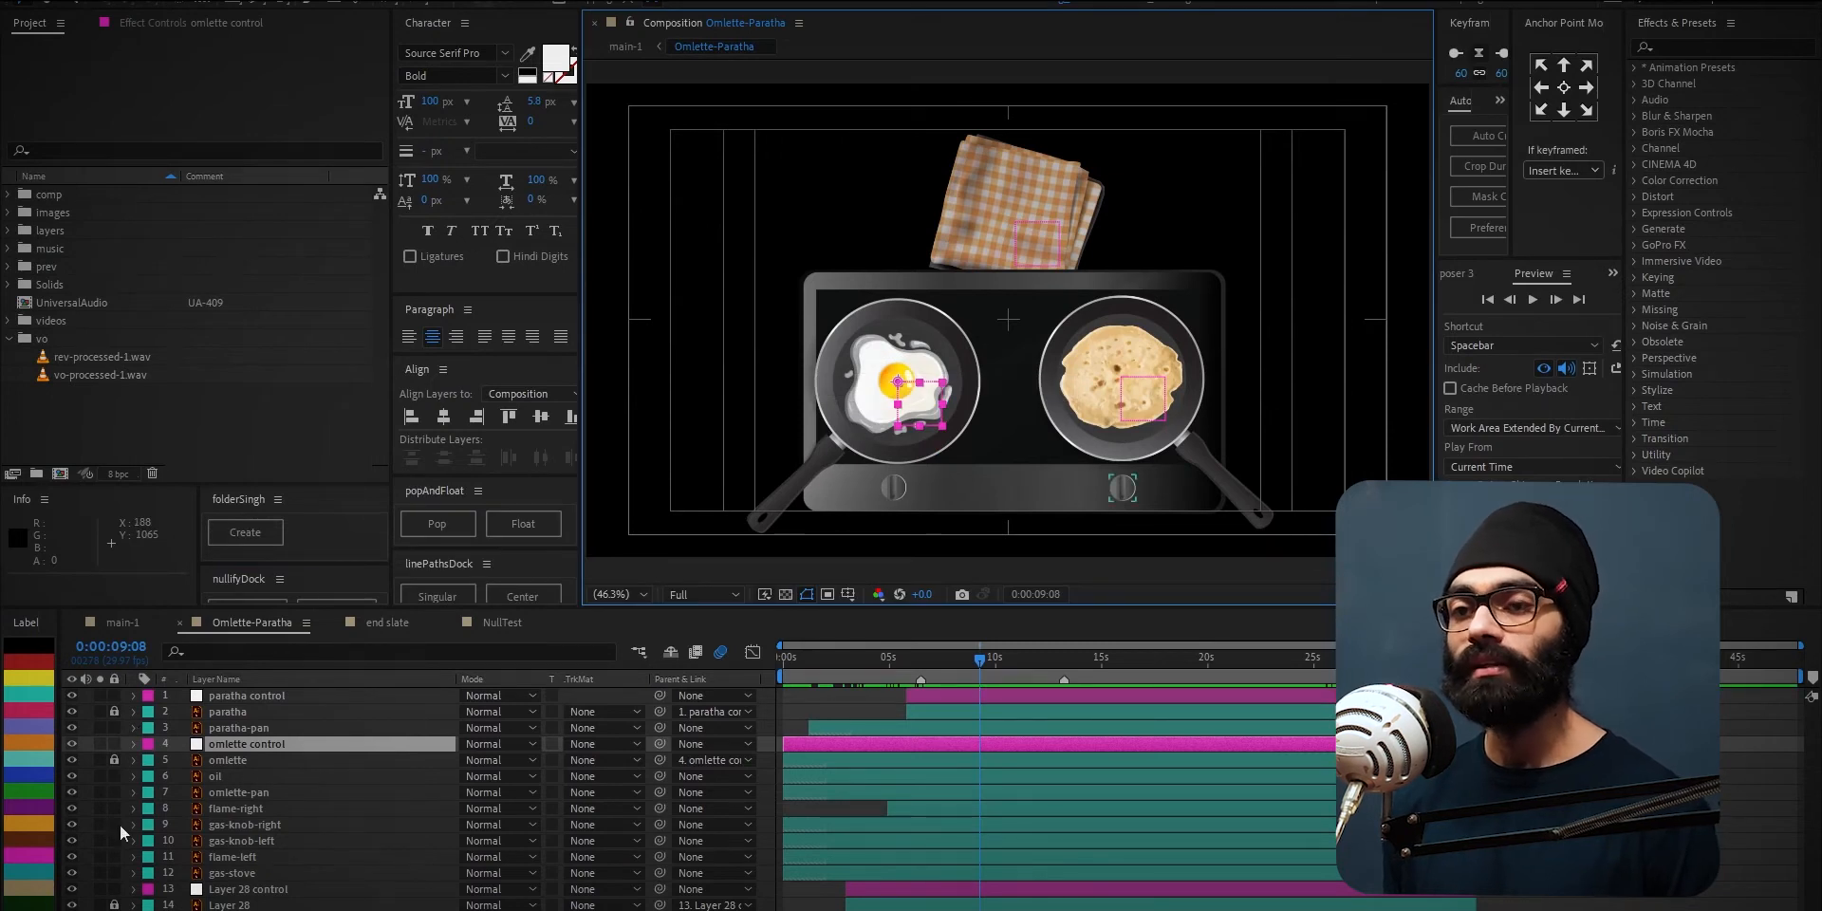
{"action": "mouse_move", "coordinate": [893, 363]}
{"action": "left_mouse_down"}
{"action": "mouse_move", "coordinate": [847, 385]}
{"action": "mouse_move", "coordinate": [916, 376]}
{"action": "mouse_move", "coordinate": [894, 322]}
{"action": "mouse_move", "coordinate": [891, 339]}
{"action": "left_mouse_up"}
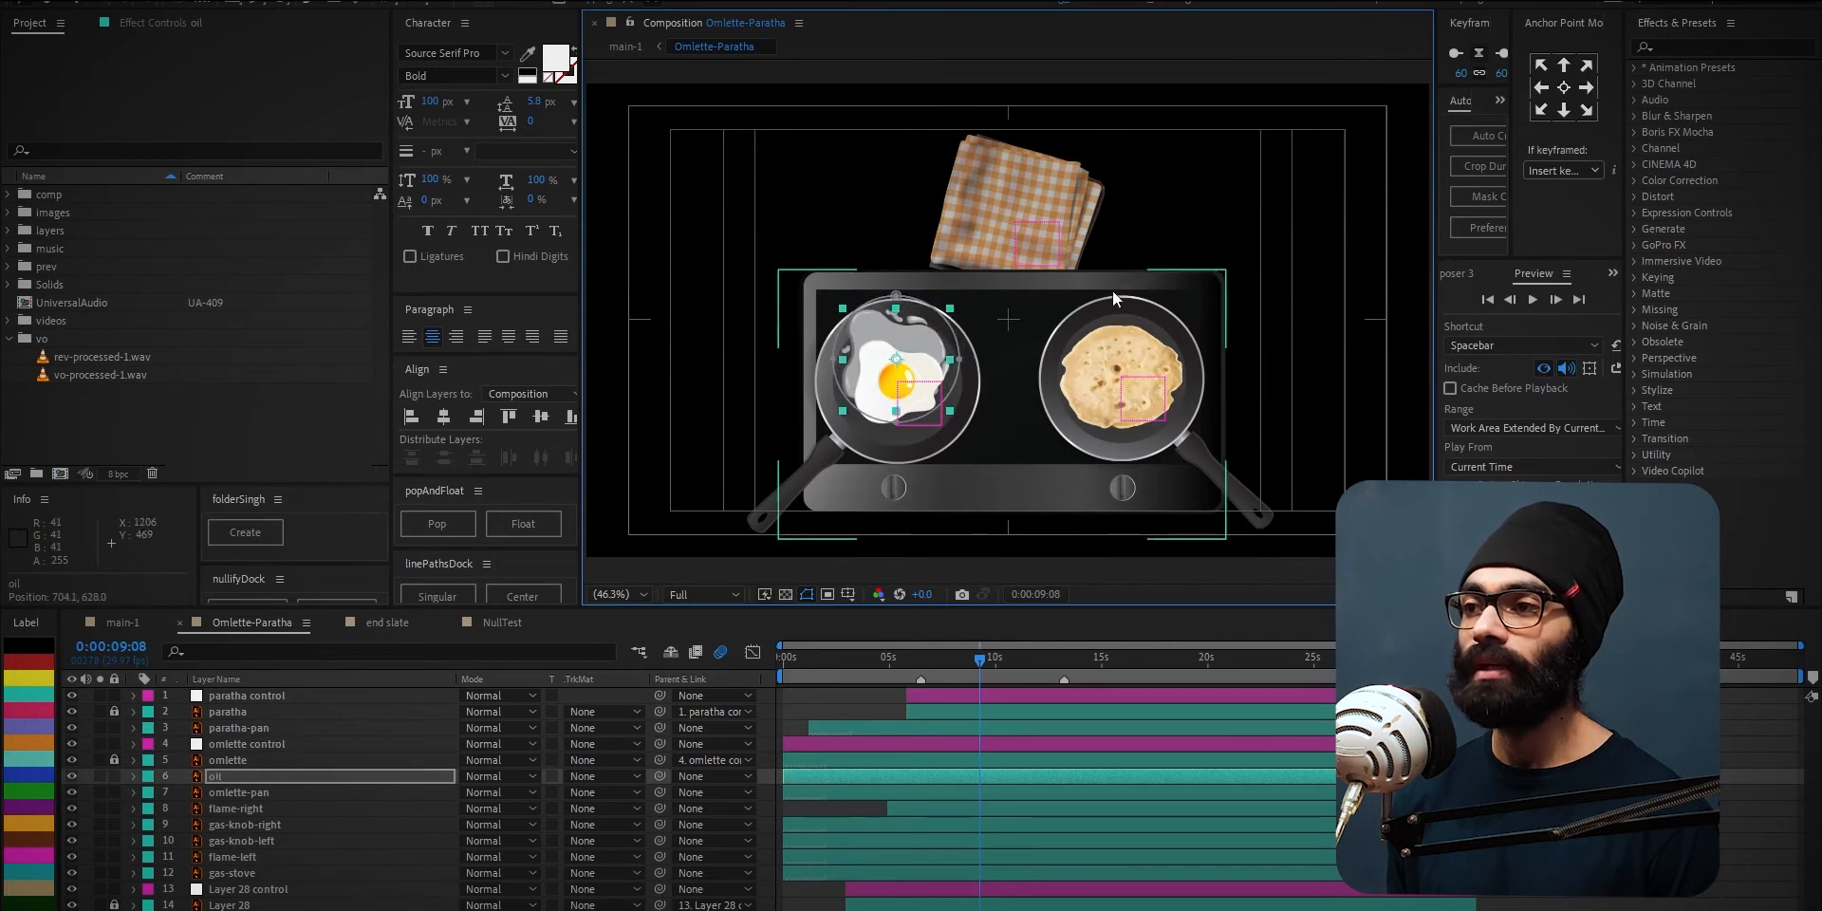
{"action": "key", "text": "ctrl+z"}
- Try moving the checked cloth directly and by its control null, undo the moves, and inspect the paratha control layer's time span
{"action": "left_click_drag", "start_coordinate": [1040, 248], "coordinate": [1069, 235]}
{"action": "key", "text": "ctrl+z"}
{"action": "left_click_drag", "start_coordinate": [1008, 185], "coordinate": [1018, 172]}
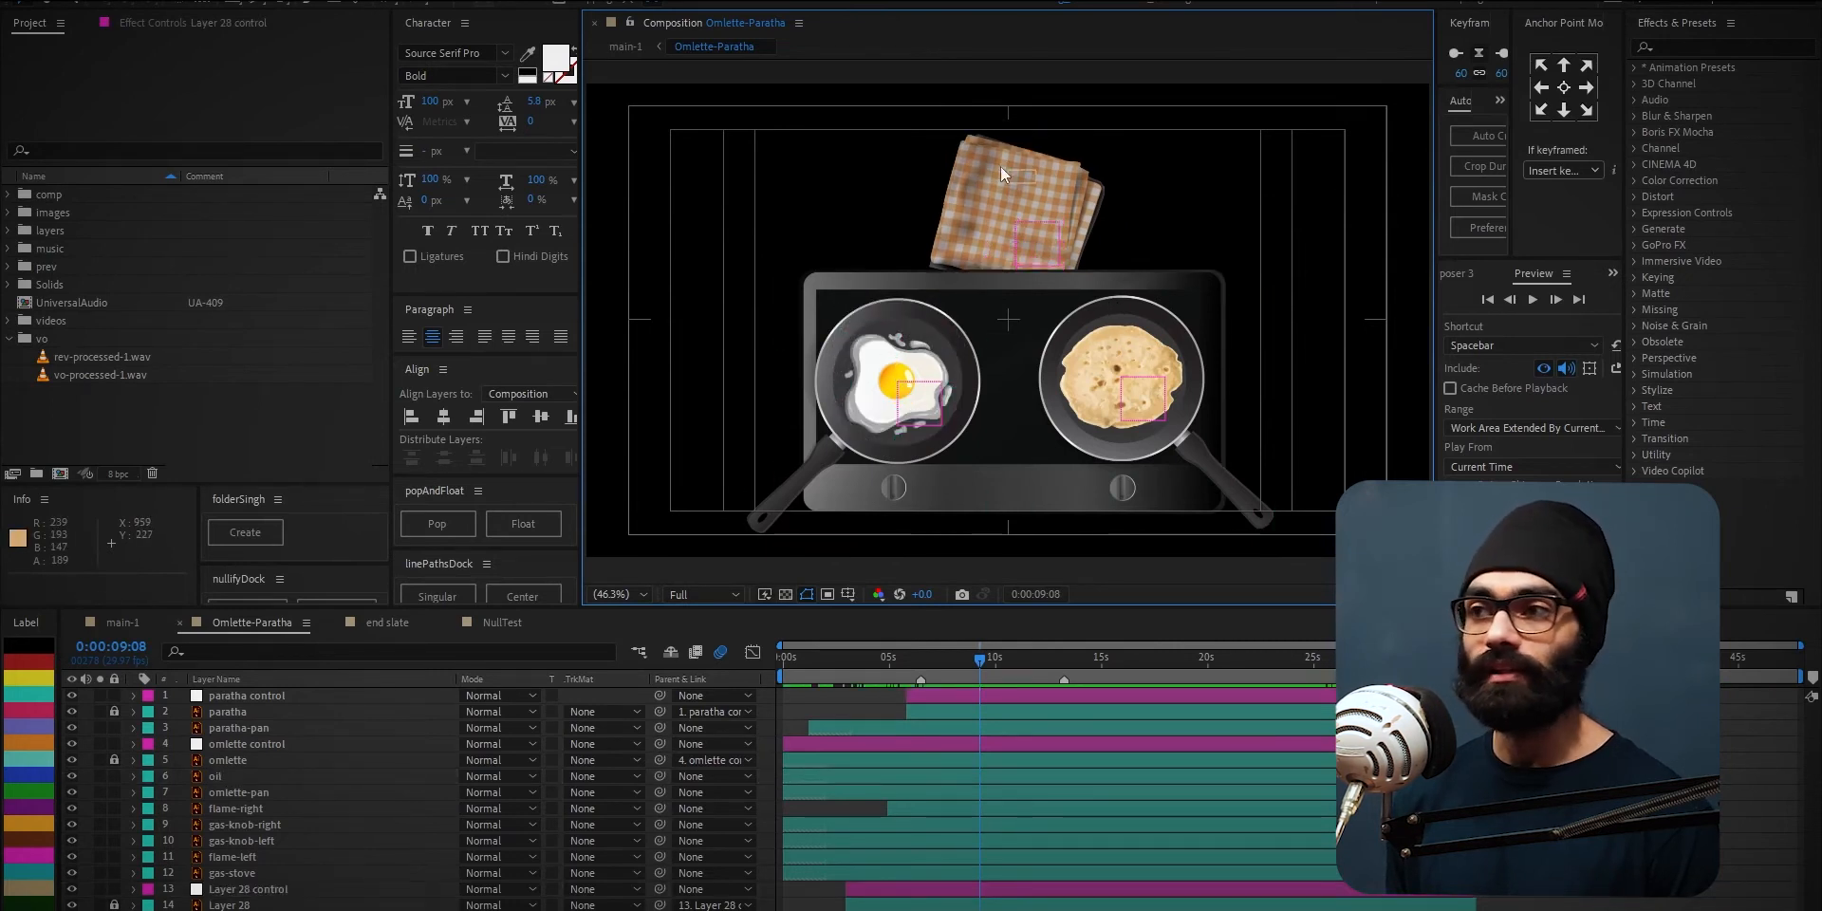
{"action": "mouse_move", "coordinate": [1044, 233]}
{"action": "left_mouse_down"}
{"action": "mouse_move", "coordinate": [1082, 208]}
{"action": "mouse_move", "coordinate": [1099, 220]}
{"action": "mouse_move", "coordinate": [1059, 235]}
{"action": "left_mouse_up"}
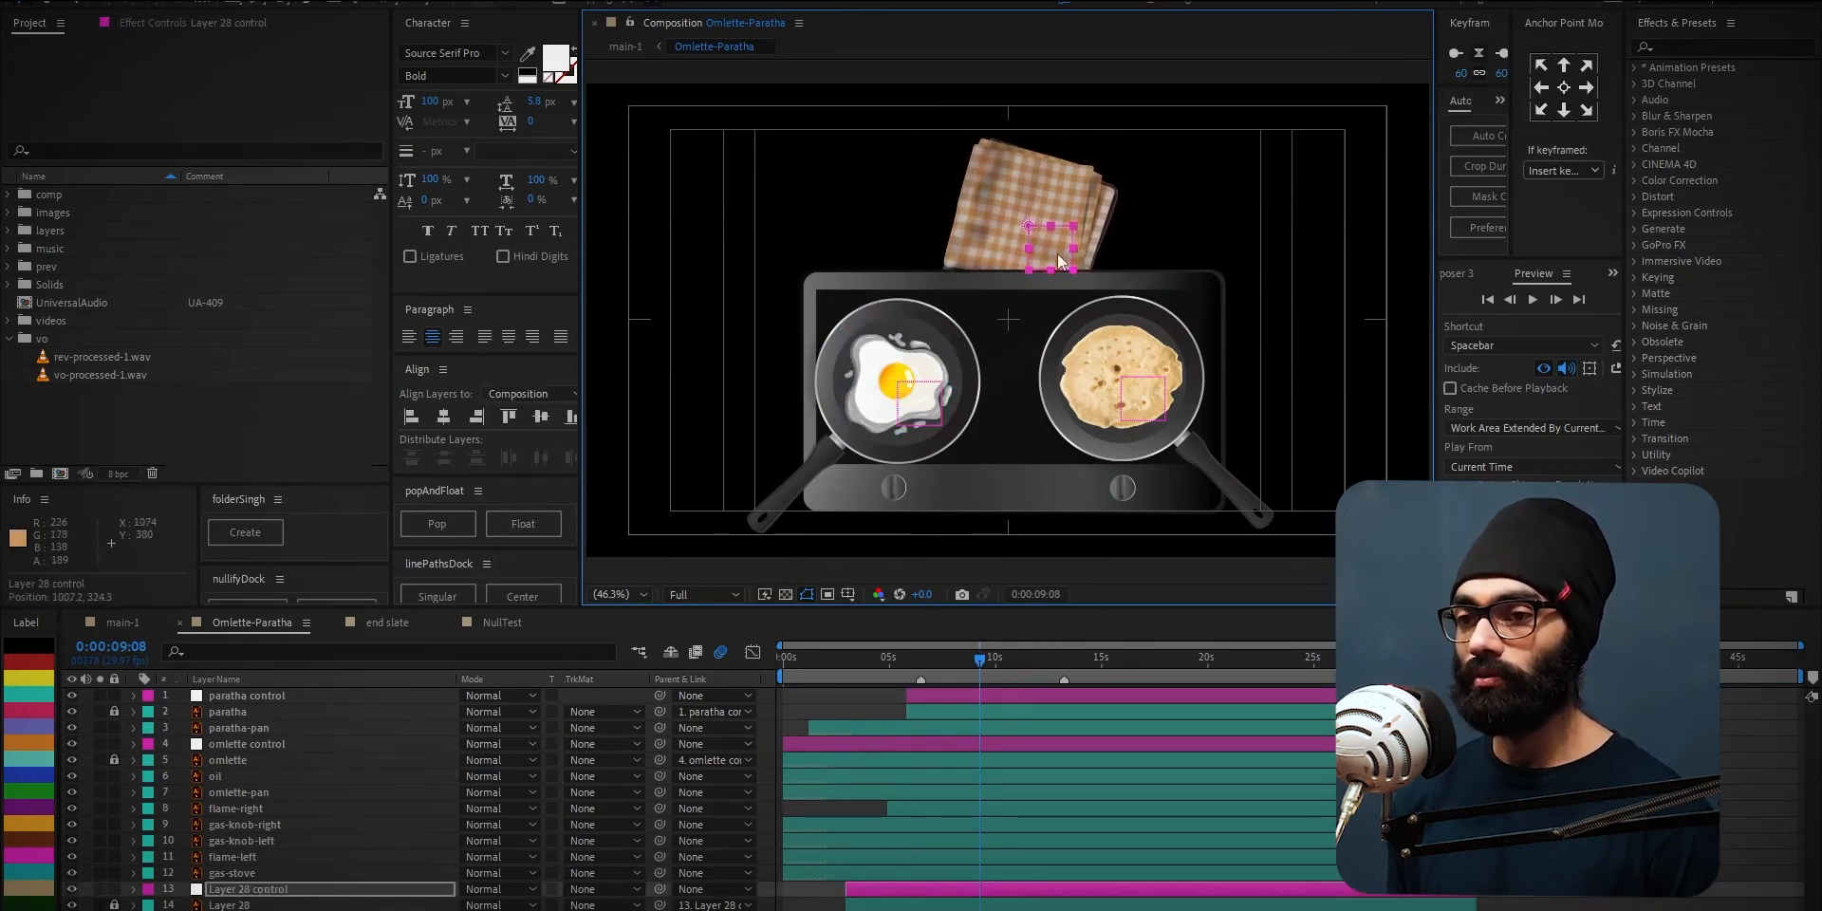
{"action": "key", "text": "ctrl+z"}
{"action": "left_click", "coordinate": [962, 693]}
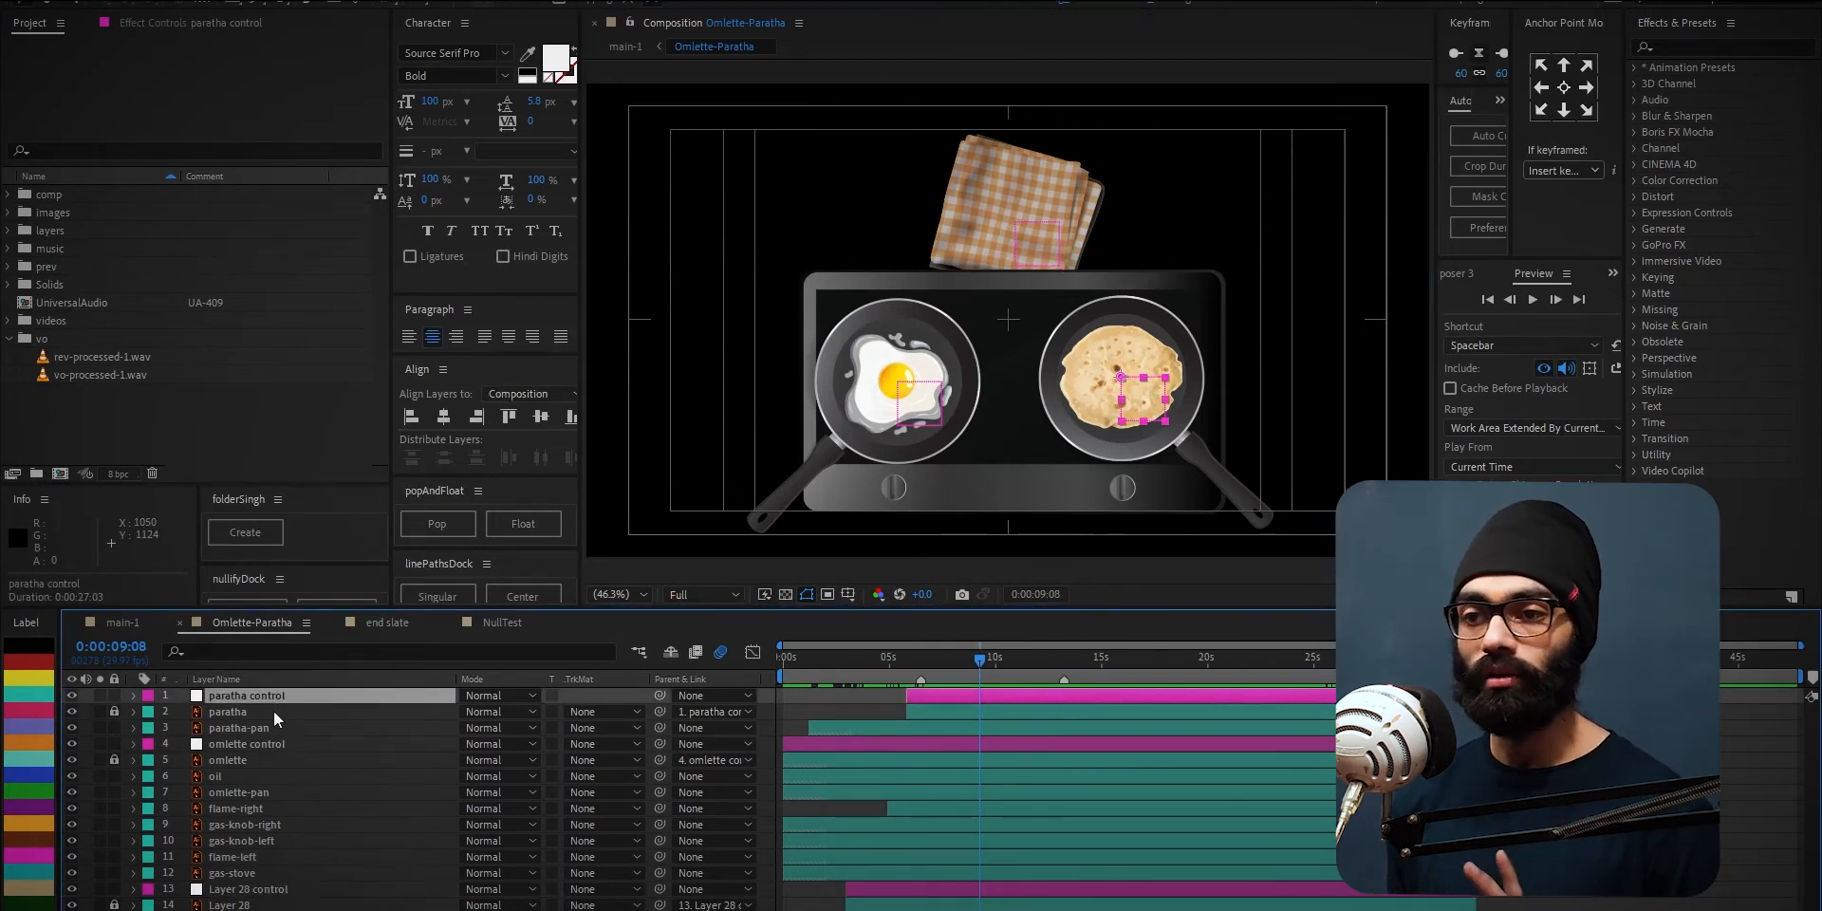
{"action": "left_click_drag", "start_coordinate": [931, 666], "coordinate": [1034, 675]}
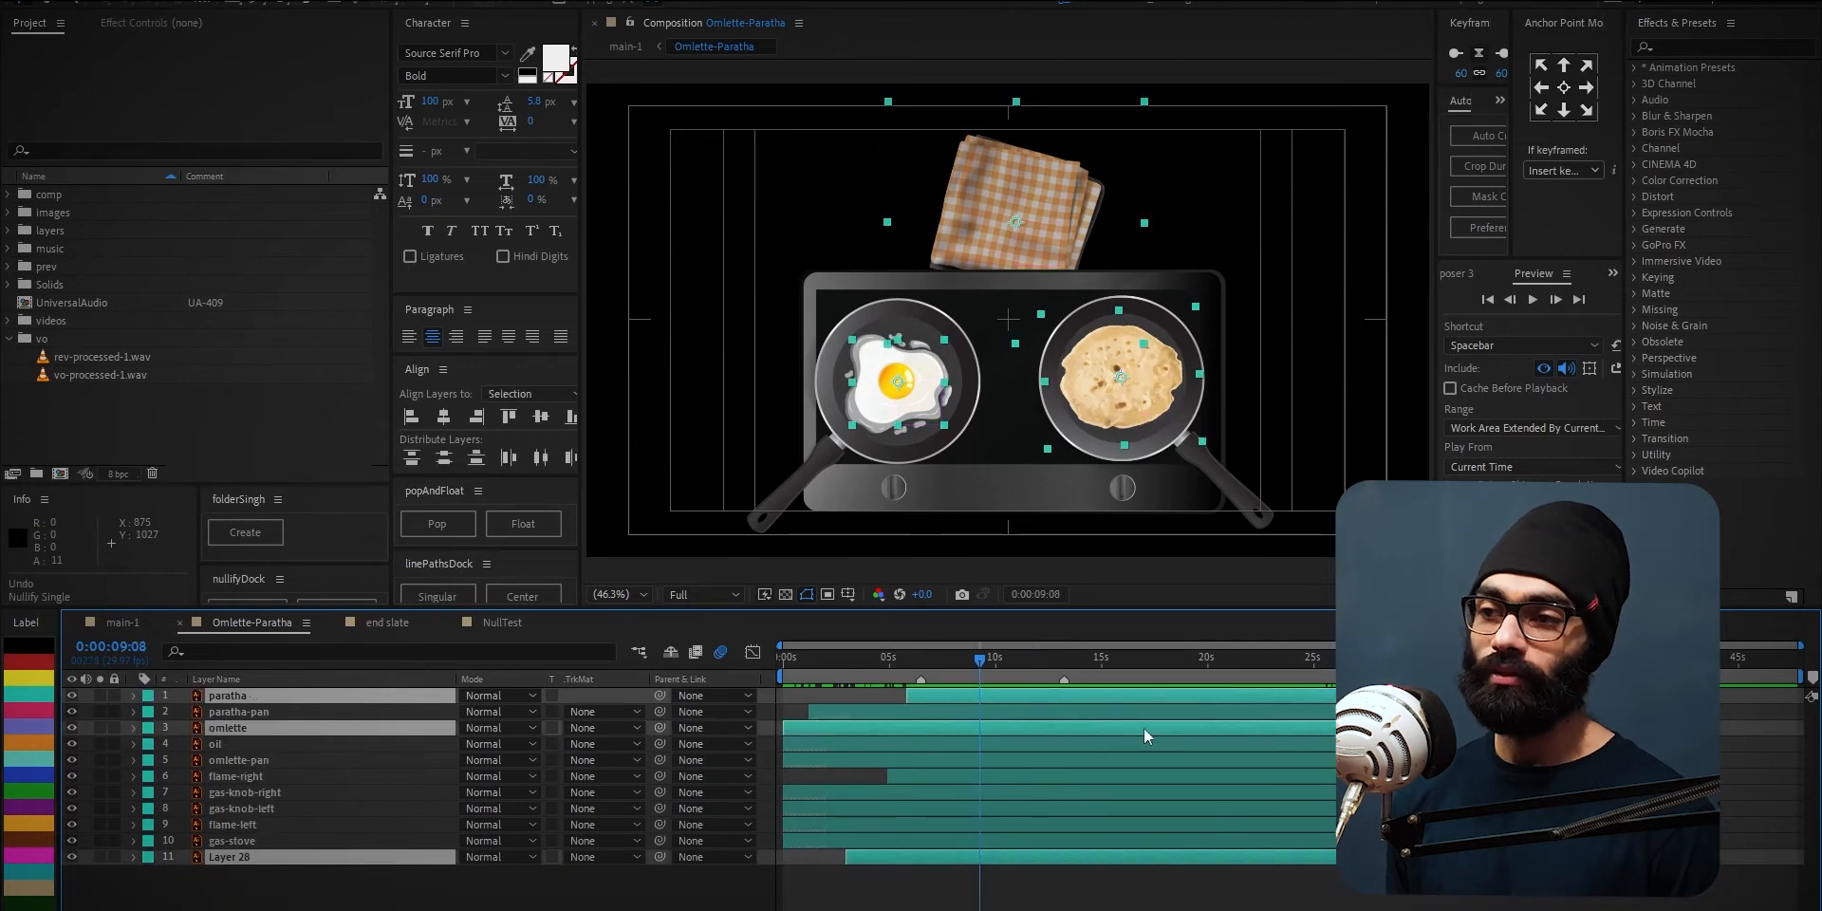
- Try Null Single on Layer 28 alone, move its control null as a test, and undo both
{"action": "left_click", "coordinate": [296, 841]}
{"action": "left_click", "coordinate": [290, 857]}
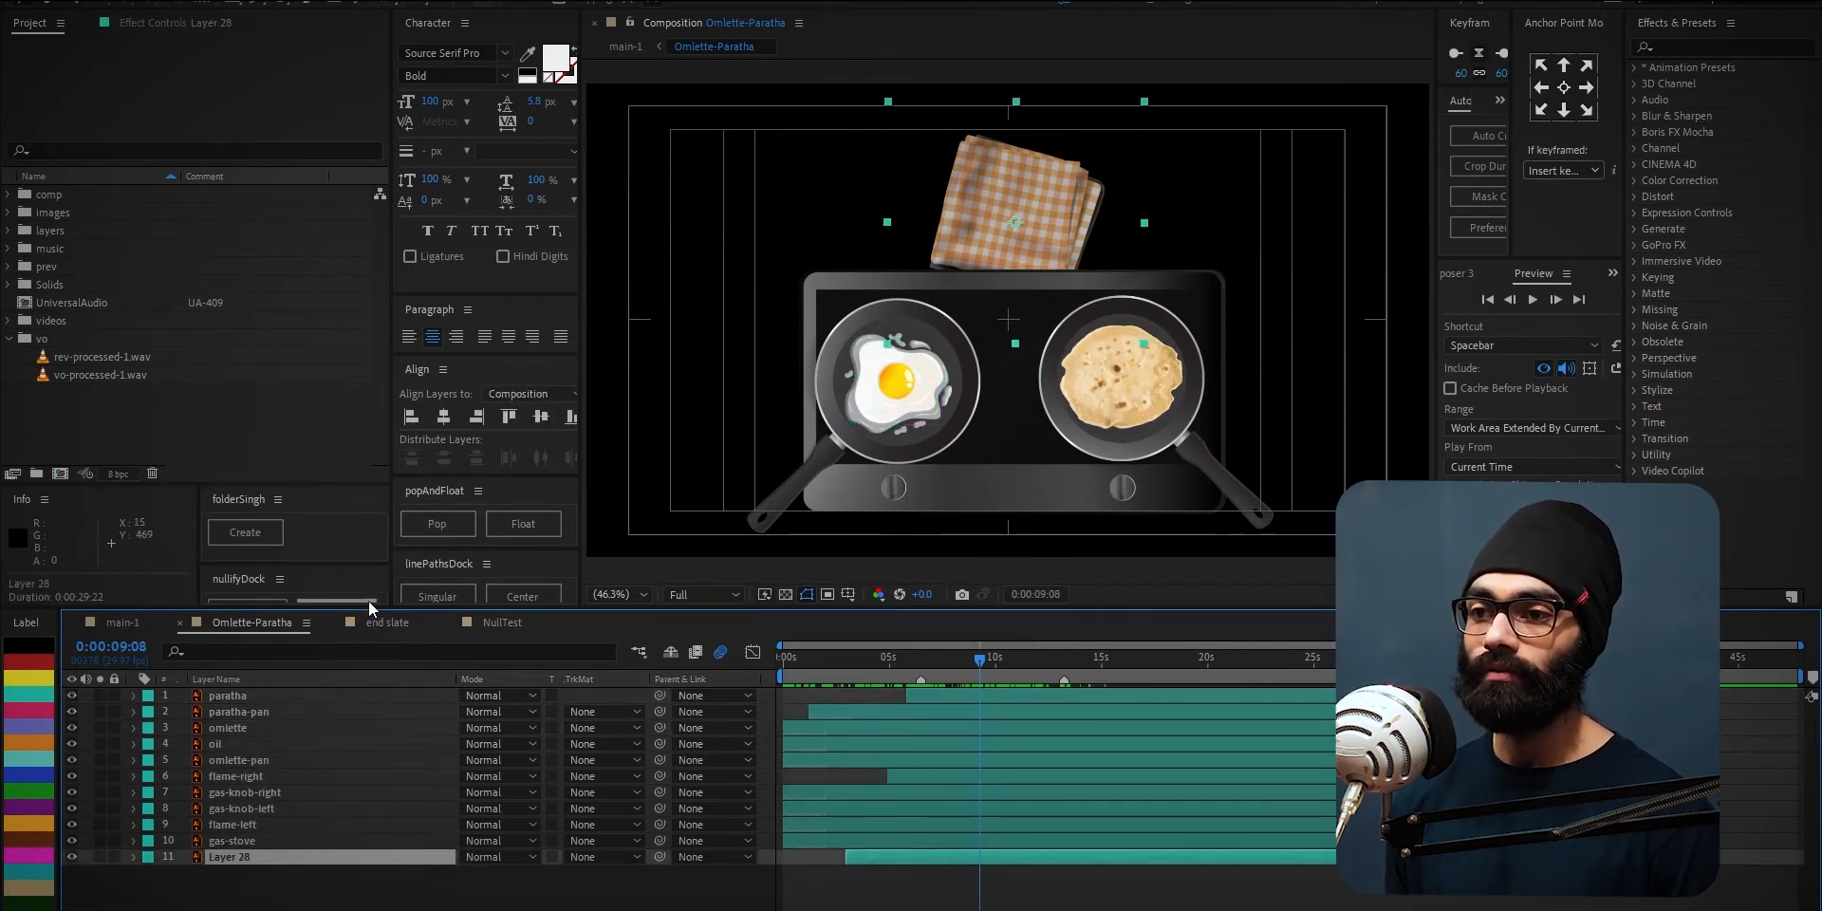
{"action": "left_click", "coordinate": [246, 602]}
{"action": "left_click_drag", "start_coordinate": [1032, 286], "coordinate": [1074, 276]}
{"action": "key", "text": "ctrl+z"}
{"action": "key", "text": "ctrl+z"}
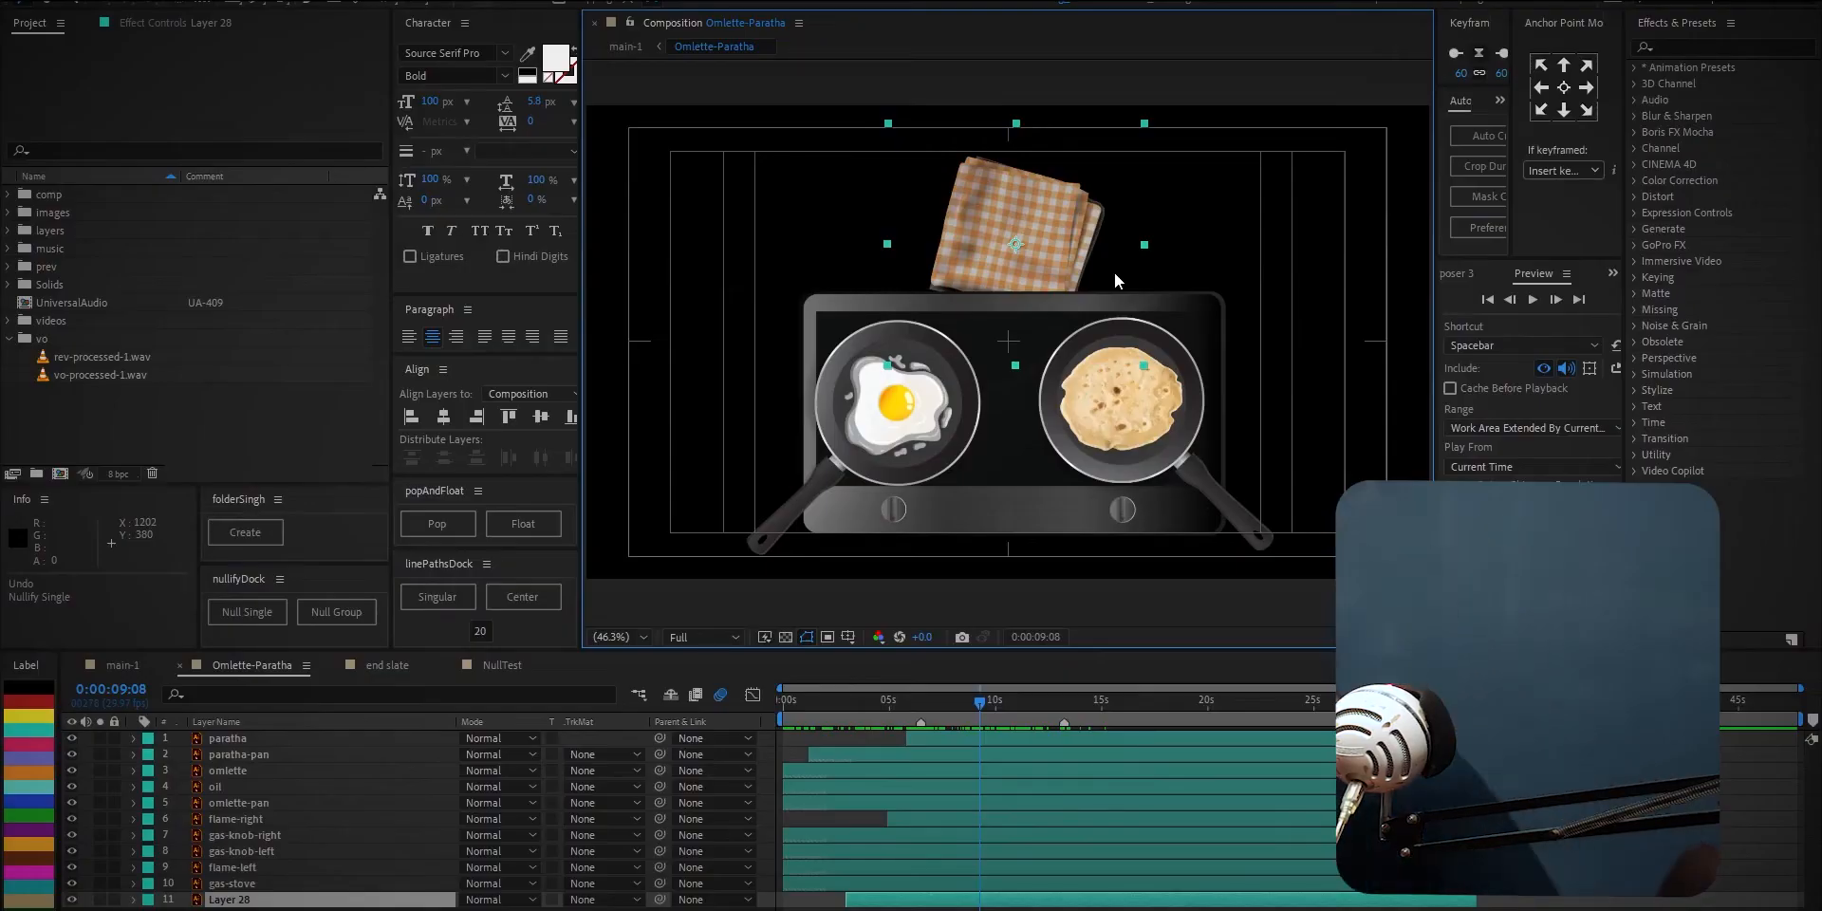
- Select every layer in the Omlette-Paratha composition and give each its own control null with Null Single
{"action": "key", "text": "ctrl+a"}
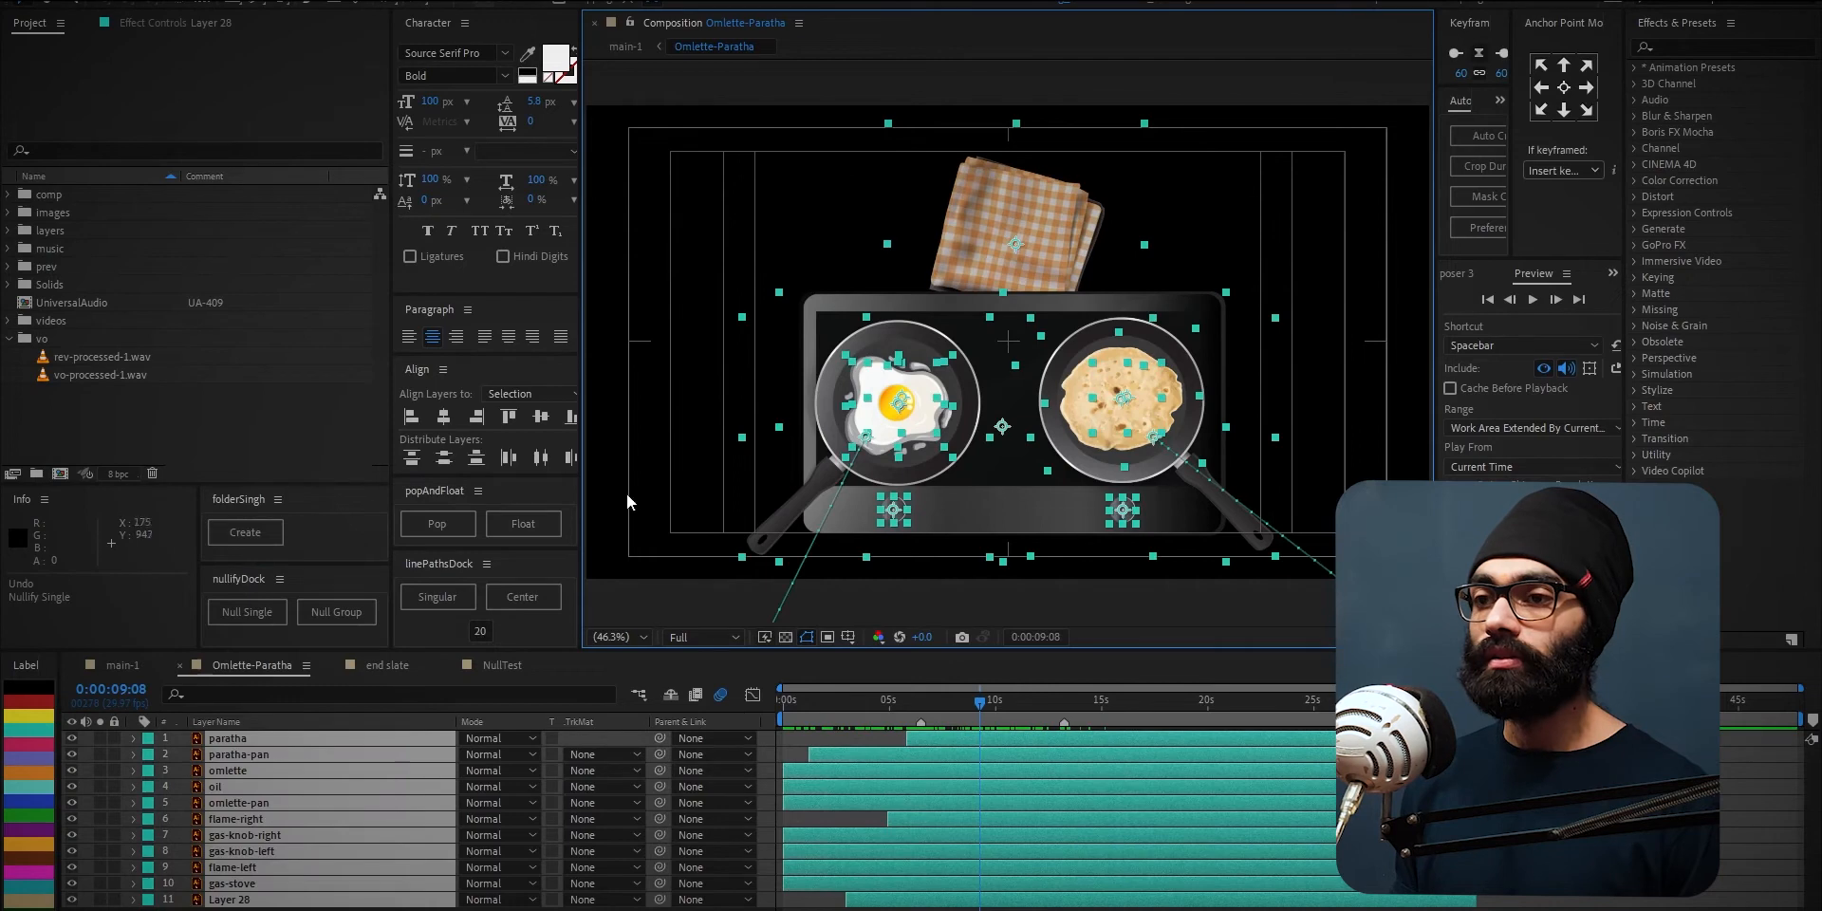
{"action": "left_click", "coordinate": [217, 613]}
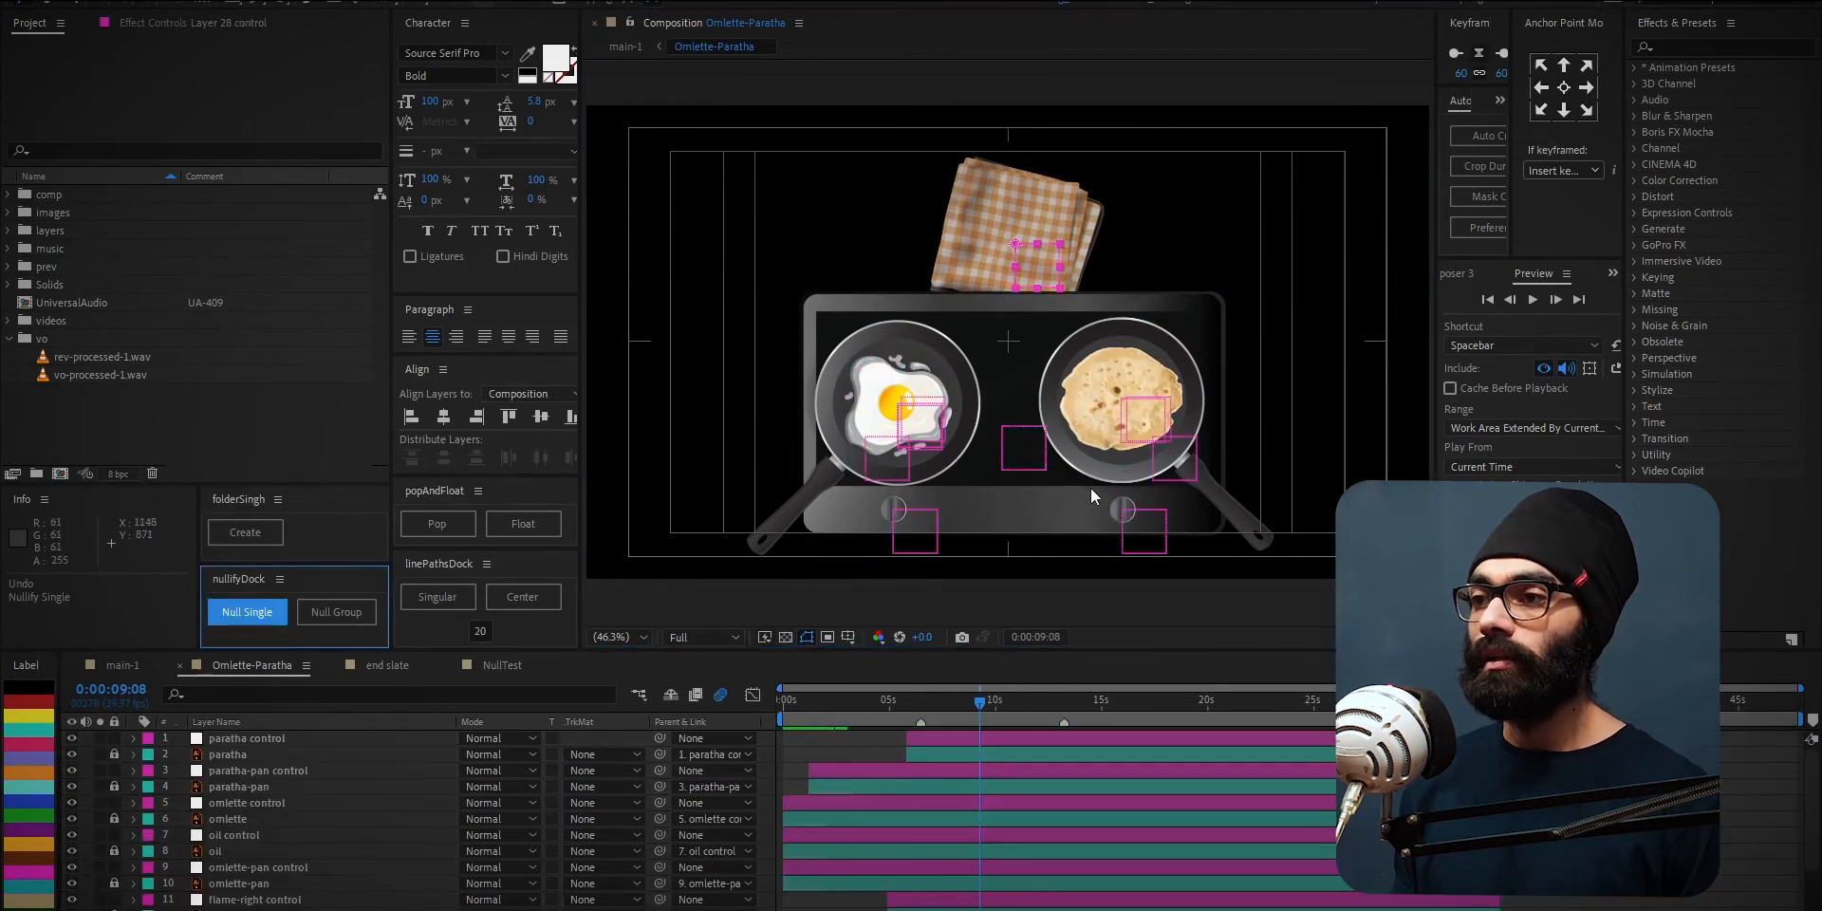
- Try moving the gas stove, both gas knobs and the paratha pan by their control nulls, and undo the changes
{"action": "left_click_drag", "start_coordinate": [1024, 463], "coordinate": [982, 481]}
{"action": "key", "text": "ctrl+z"}
{"action": "left_click_drag", "start_coordinate": [932, 541], "coordinate": [929, 544]}
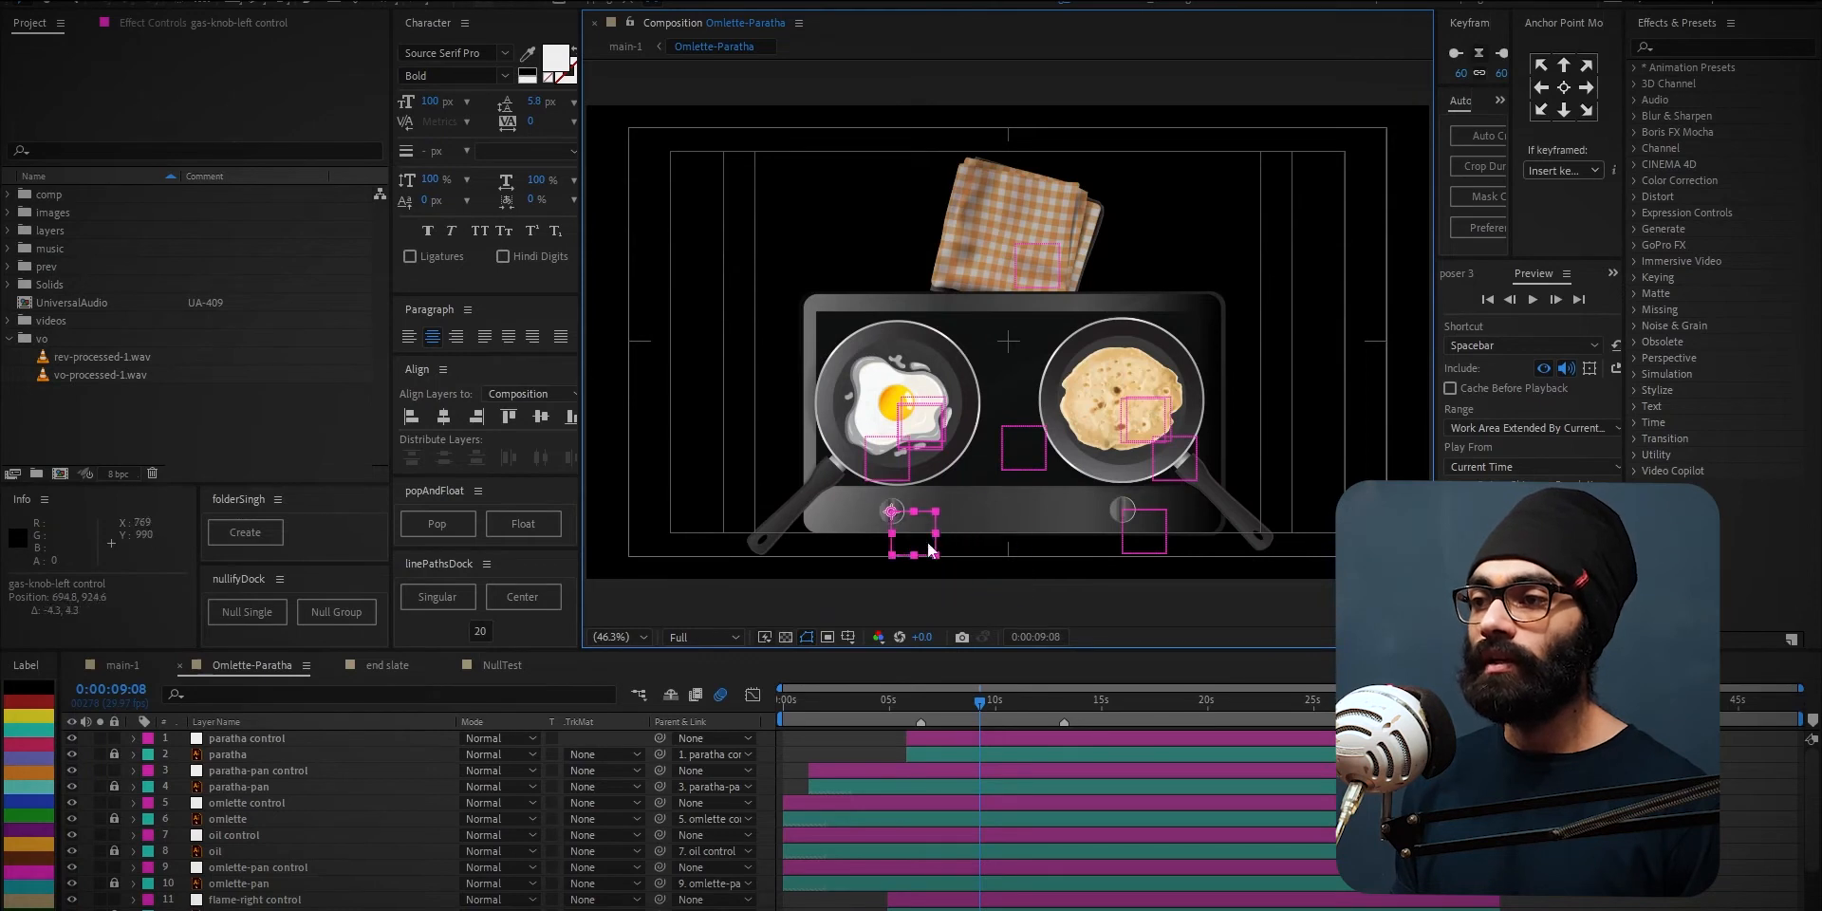
{"action": "left_click", "coordinate": [1148, 539]}
{"action": "mouse_move", "coordinate": [1176, 466]}
{"action": "left_mouse_down"}
{"action": "mouse_move", "coordinate": [1265, 427]}
{"action": "mouse_move", "coordinate": [1272, 371]}
{"action": "mouse_move", "coordinate": [1137, 441]}
{"action": "mouse_move", "coordinate": [1177, 467]}
{"action": "left_mouse_up"}
{"action": "key", "text": "ctrl+z"}
{"action": "mouse_move", "coordinate": [1140, 546]}
{"action": "left_mouse_down"}
{"action": "mouse_move", "coordinate": [1167, 542]}
{"action": "mouse_move", "coordinate": [1142, 521]}
{"action": "mouse_move", "coordinate": [1143, 537]}
{"action": "left_mouse_up"}
{"action": "key", "text": "ctrl+z"}
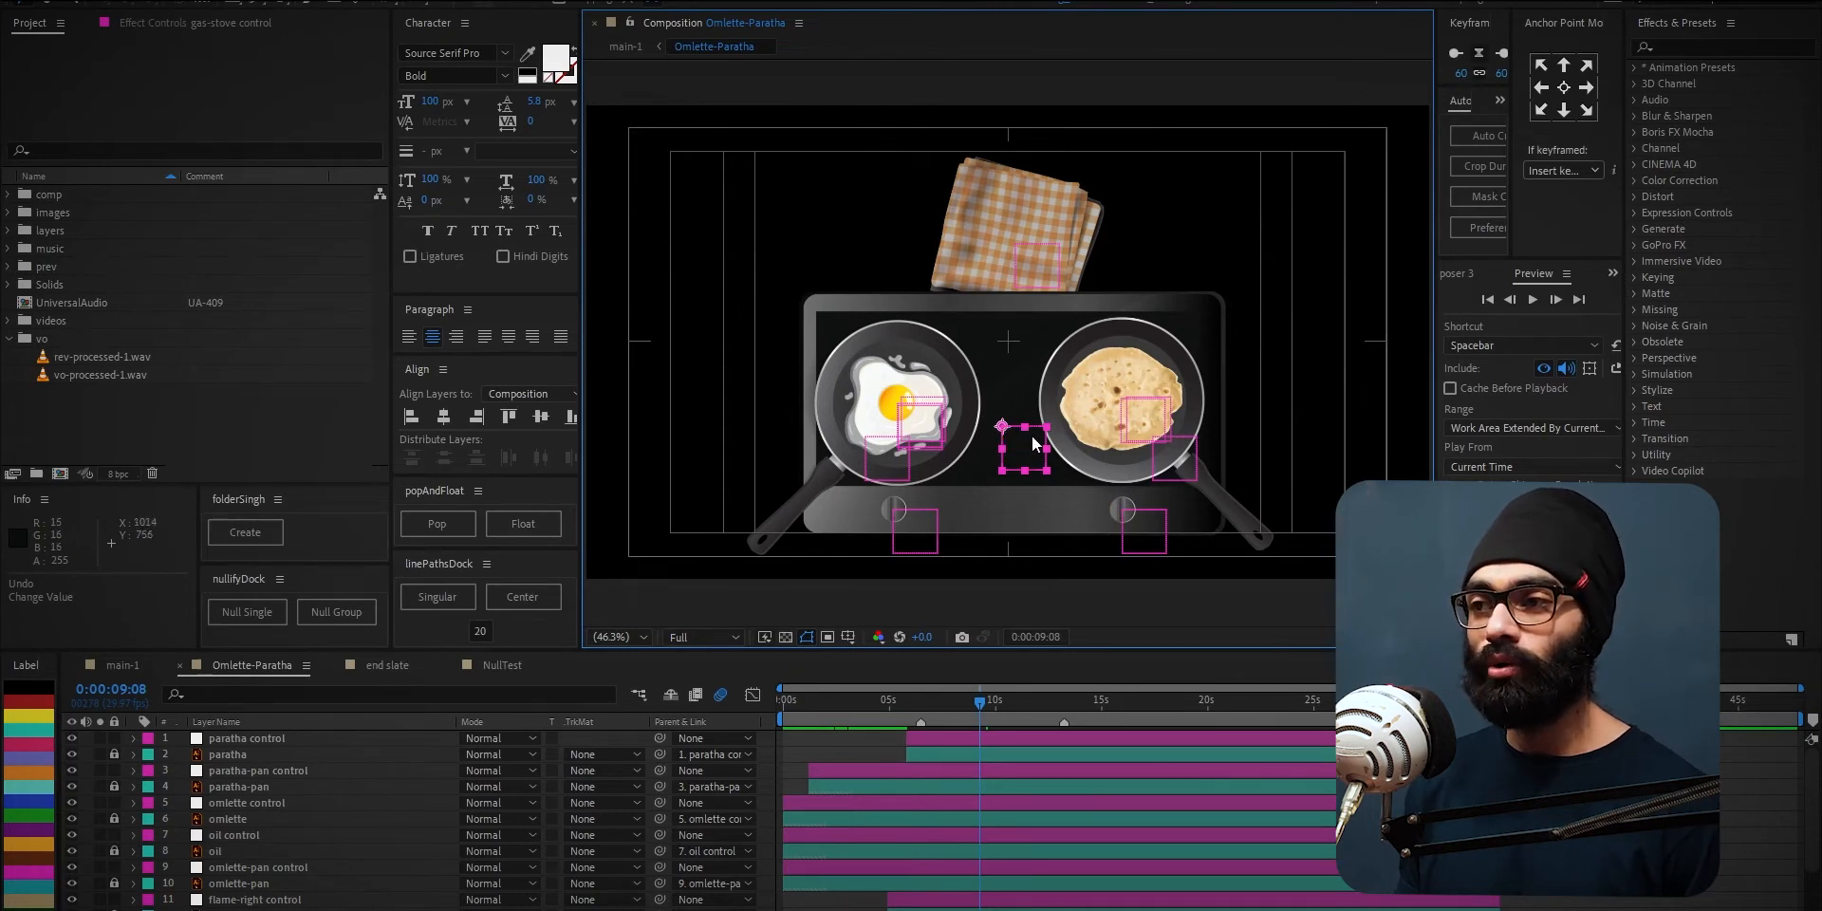
- Try moving the stove's control null and scaling the left gas knob's, undo both, and preview the composition with the paratha-pan control selected
{"action": "left_click_drag", "start_coordinate": [1028, 463], "coordinate": [1045, 474]}
{"action": "key", "text": "ctrl+z"}
{"action": "left_click_drag", "start_coordinate": [938, 531], "coordinate": [941, 534]}
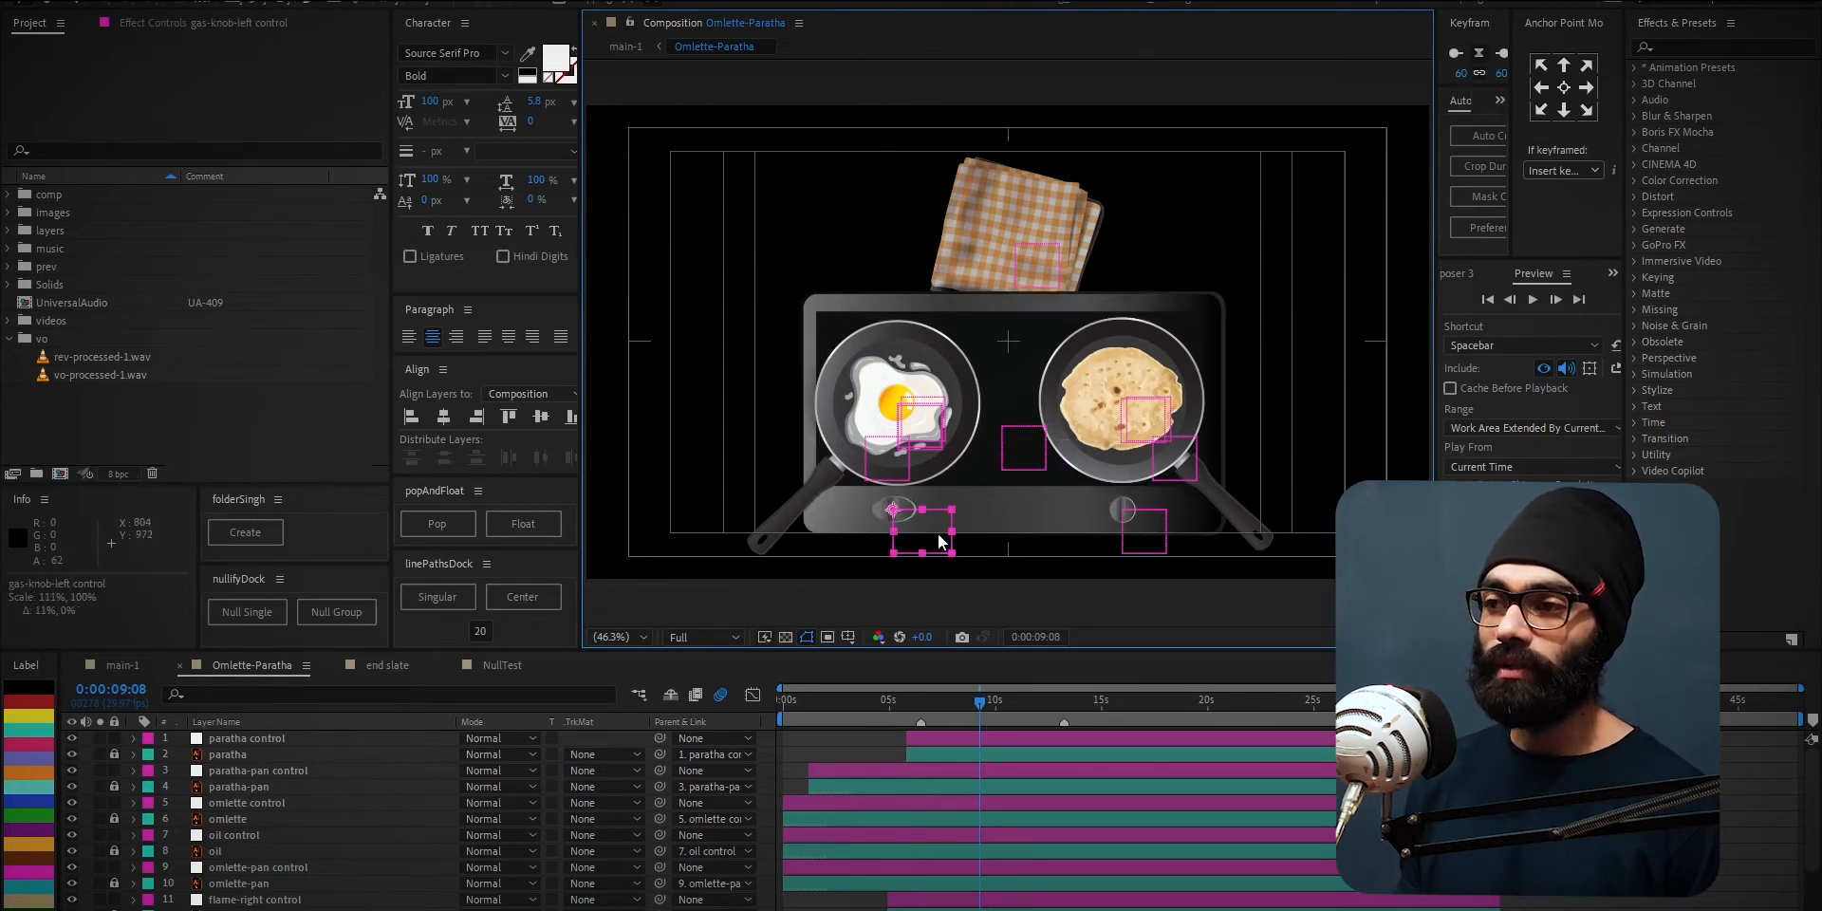
{"action": "key", "text": "ctrl+z"}
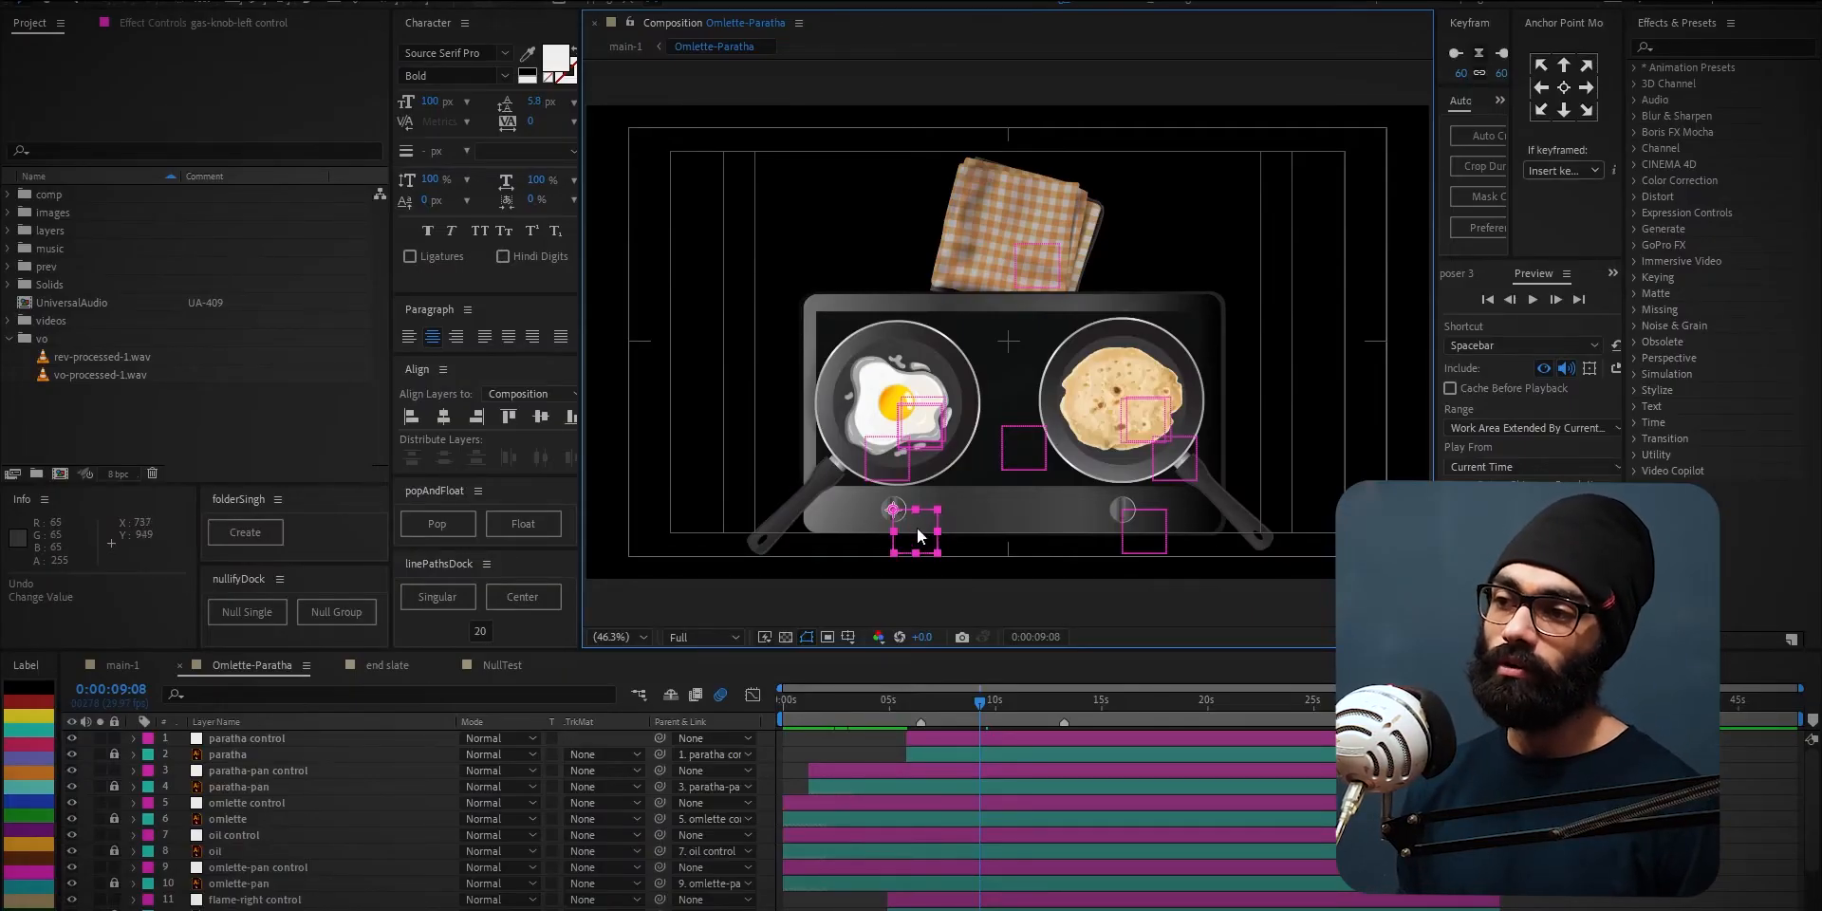
{"action": "left_click", "coordinate": [1181, 460]}
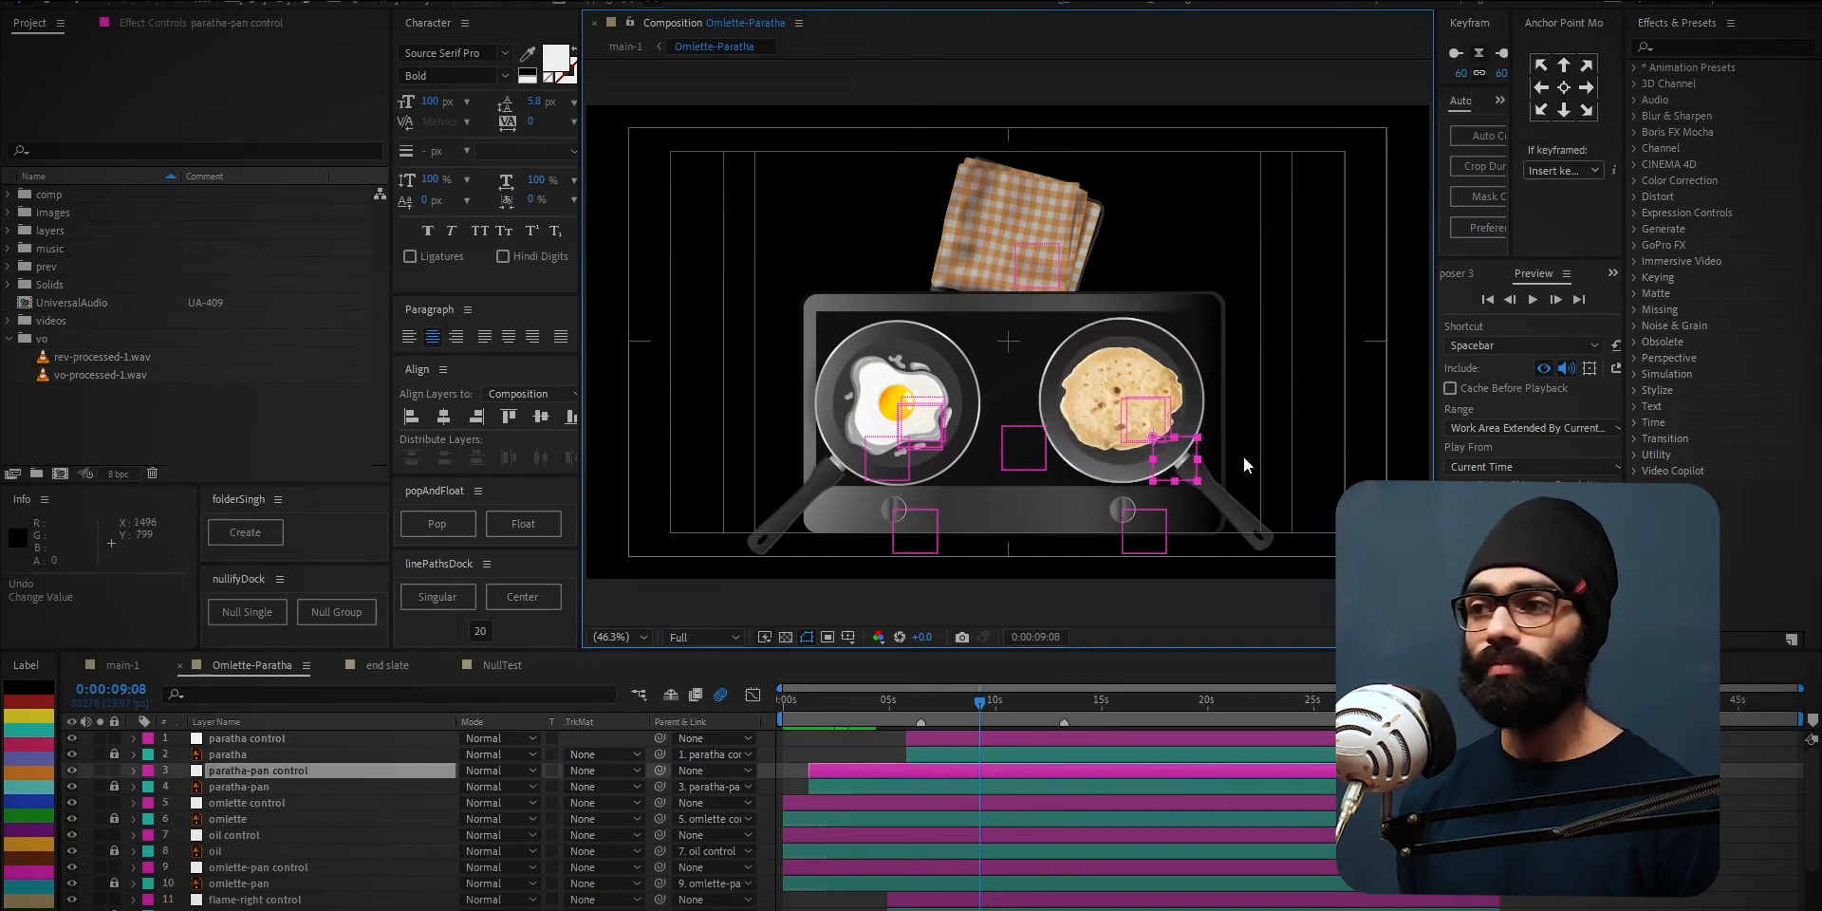
{"action": "key", "text": "space"}
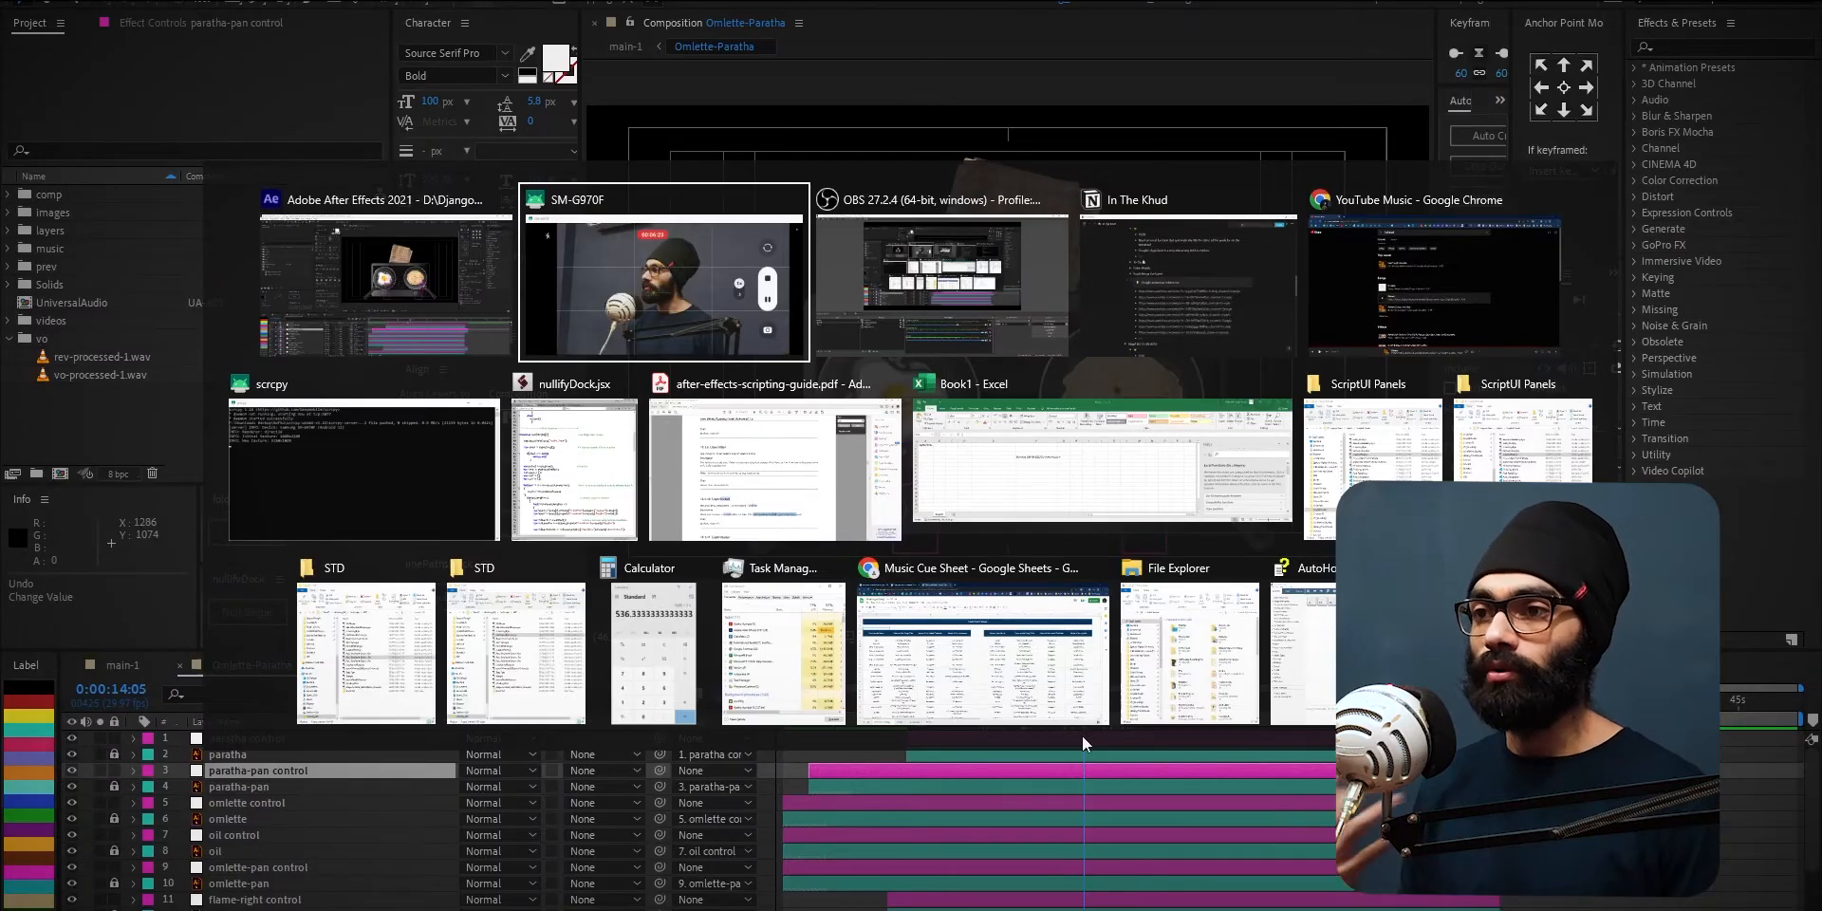
- Switch to nullifyDock.jsx in the script editor and review the UI and panel code down to the nullifySingle function
{"action": "left_click", "coordinate": [590, 496]}
{"action": "scroll", "coordinate": [1197, 265], "scroll_direction": "up", "scroll_amount": 13}
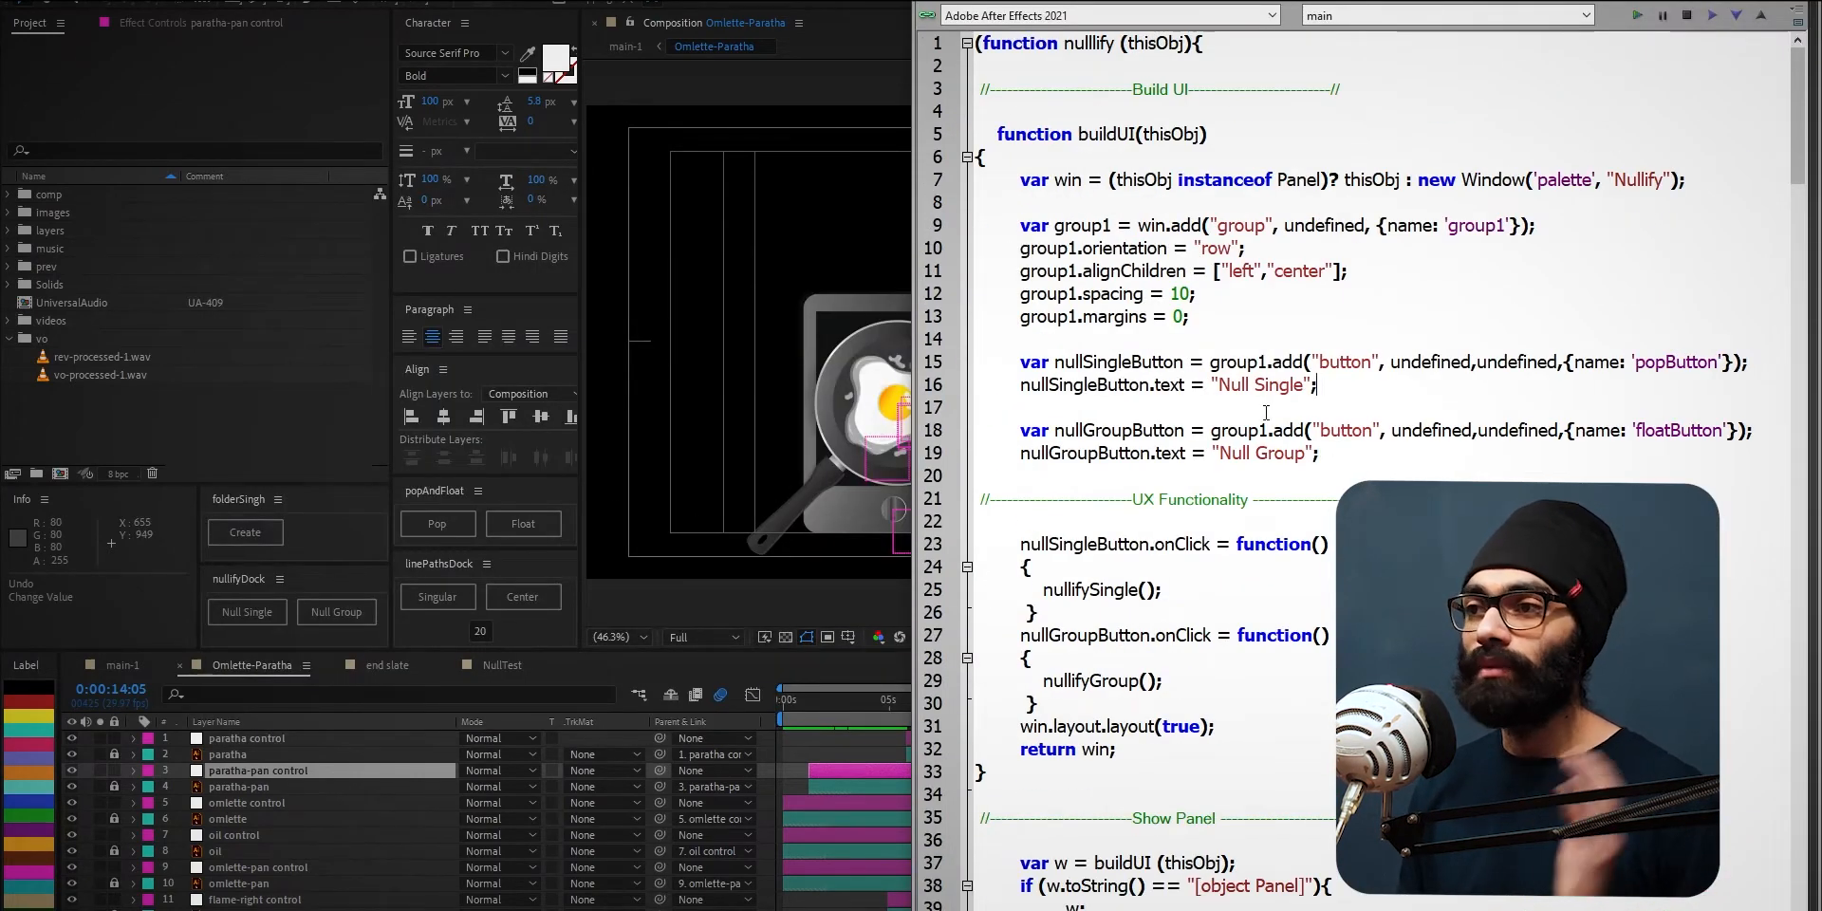
{"action": "scroll", "coordinate": [1265, 416], "scroll_direction": "down", "scroll_amount": 6}
{"action": "scroll", "coordinate": [1265, 416], "scroll_direction": "down", "scroll_amount": 7}
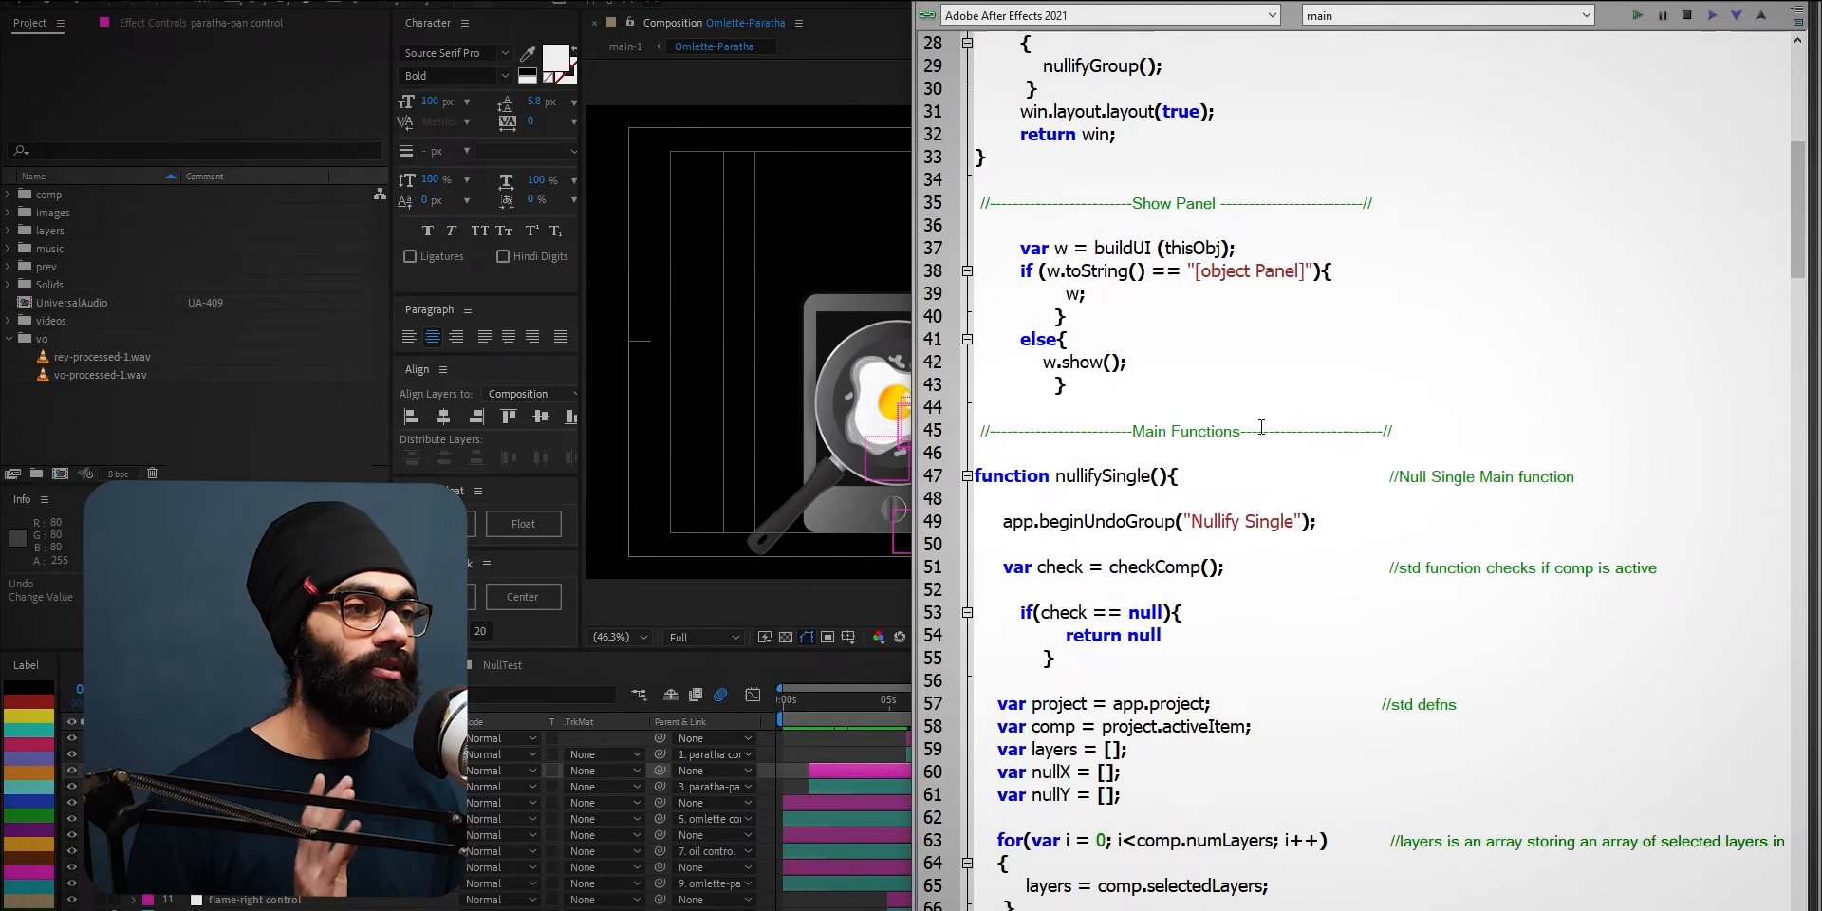
{"action": "scroll", "coordinate": [1260, 433], "scroll_direction": "up", "scroll_amount": 2}
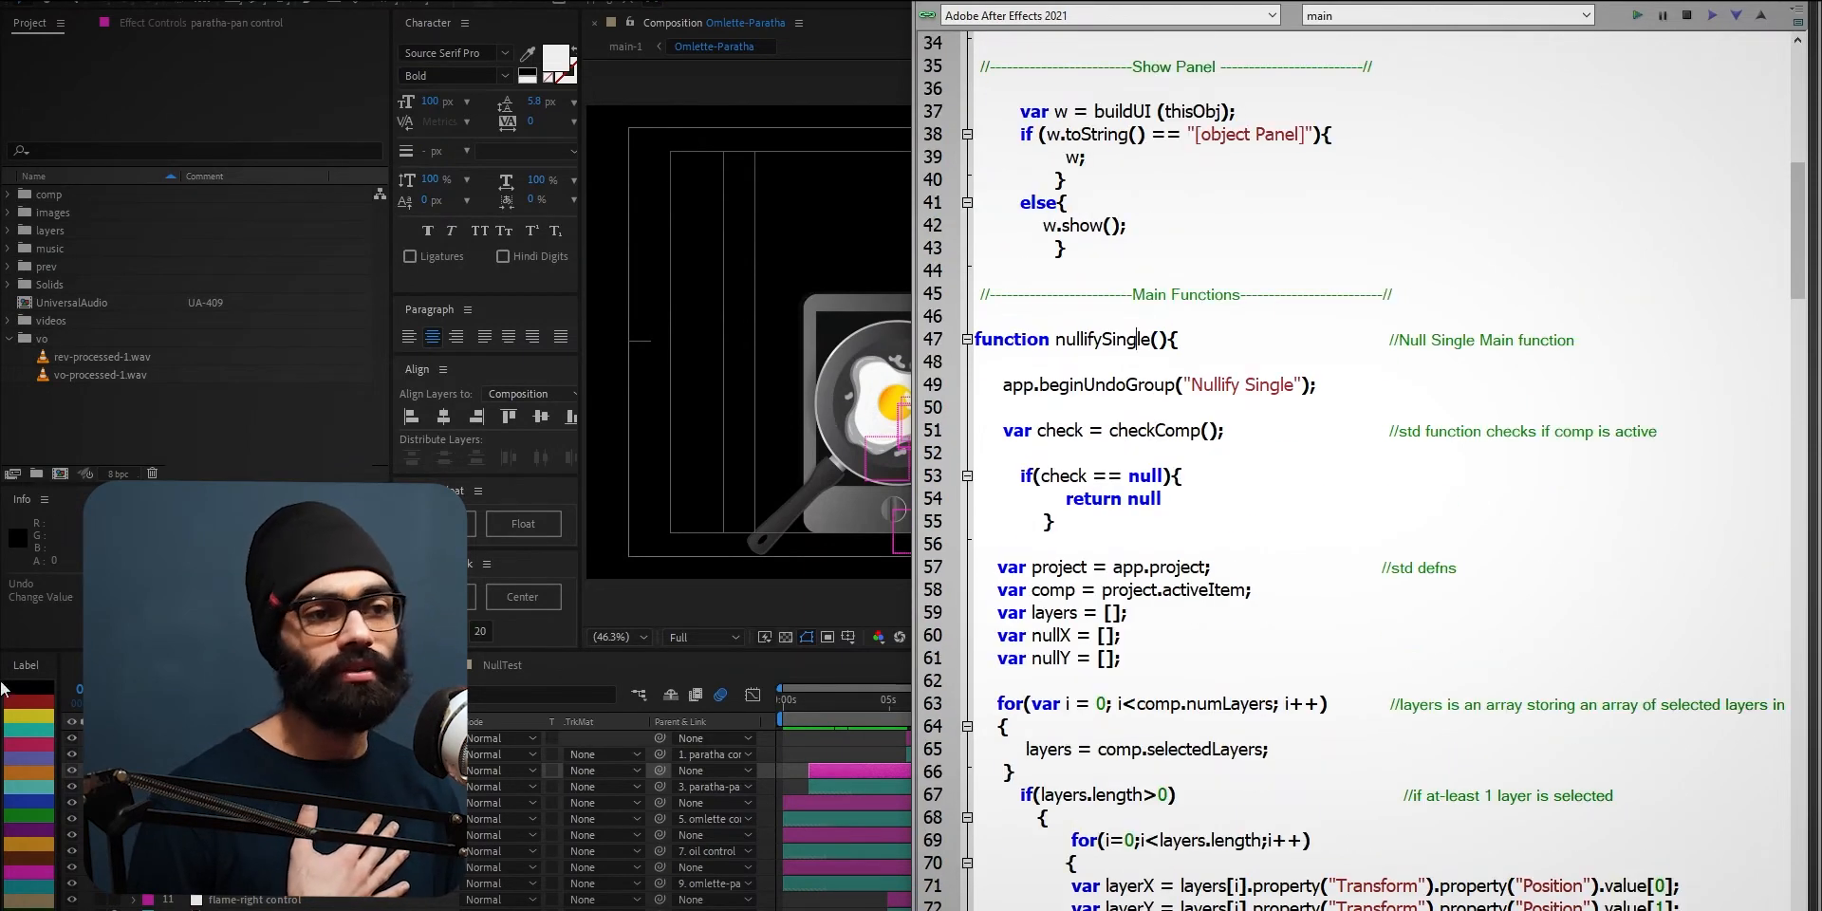
{"action": "scroll", "coordinate": [1202, 462], "scroll_direction": "down", "scroll_amount": 1}
{"action": "scroll", "coordinate": [1200, 462], "scroll_direction": "down", "scroll_amount": 1}
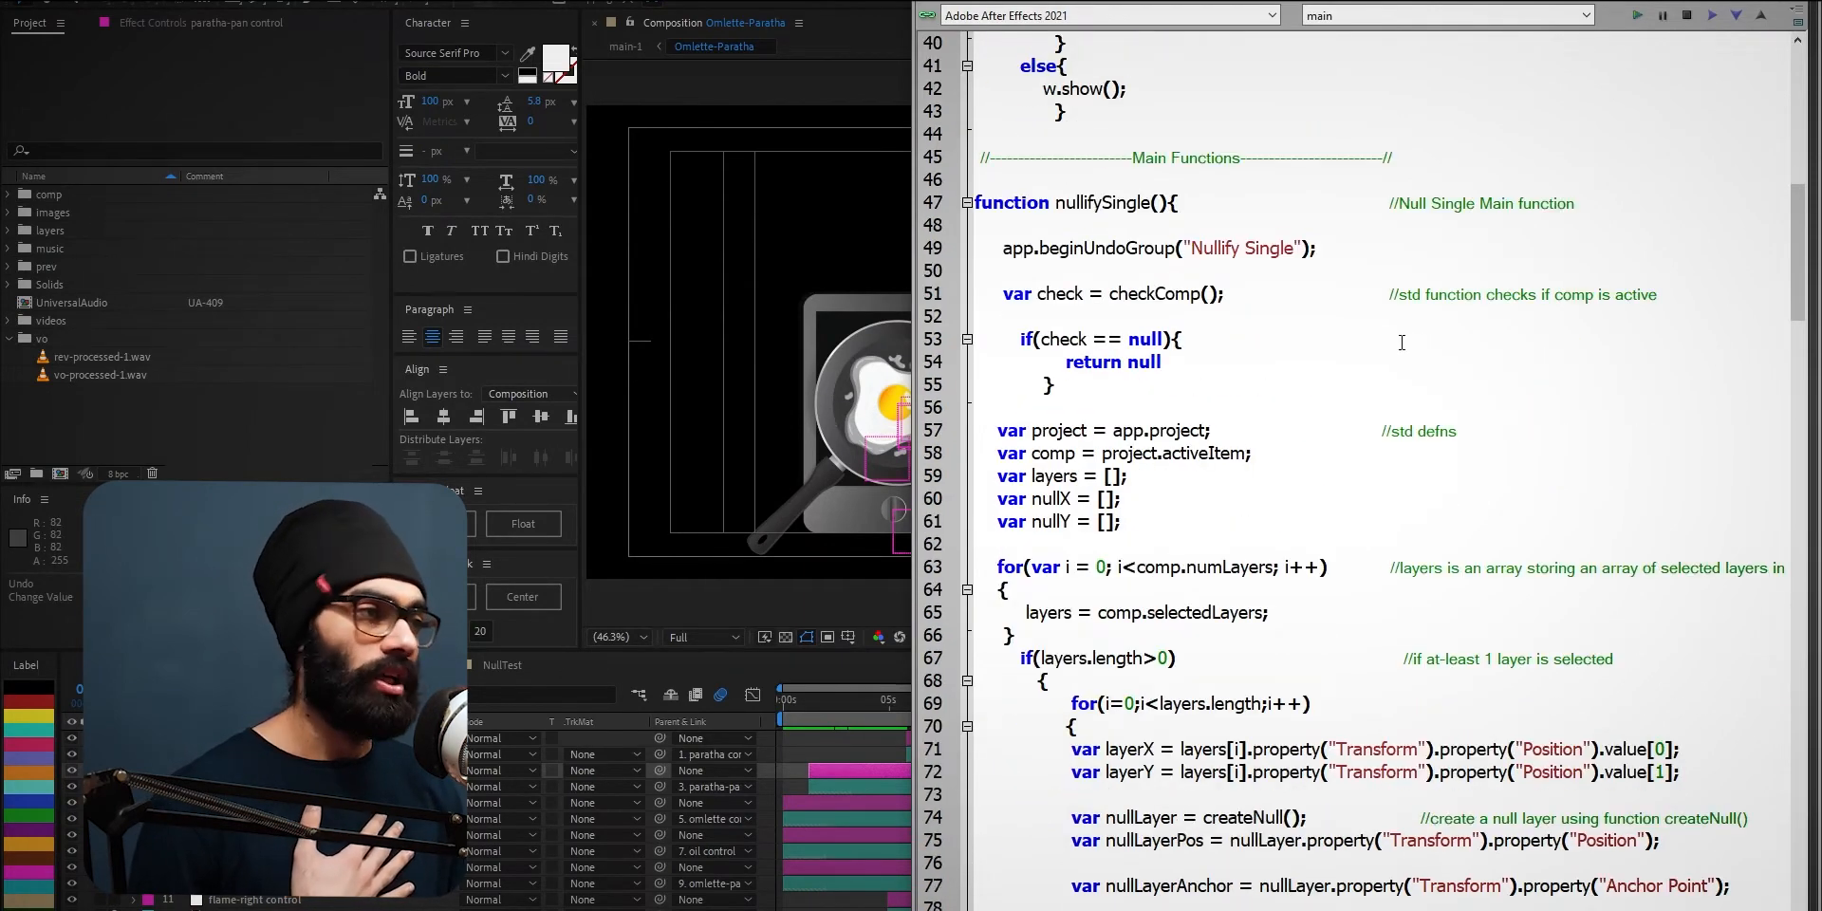
- Examine nullifySingle's active-composition check, standard definitions and the loop that collects the selected layers
{"action": "scroll", "coordinate": [1259, 530], "scroll_direction": "down", "scroll_amount": 2}
{"action": "left_click_drag", "start_coordinate": [997, 407], "coordinate": [975, 297]}
{"action": "left_click", "coordinate": [1040, 290]}
{"action": "scroll", "coordinate": [1041, 290], "scroll_direction": "down", "scroll_amount": 2}
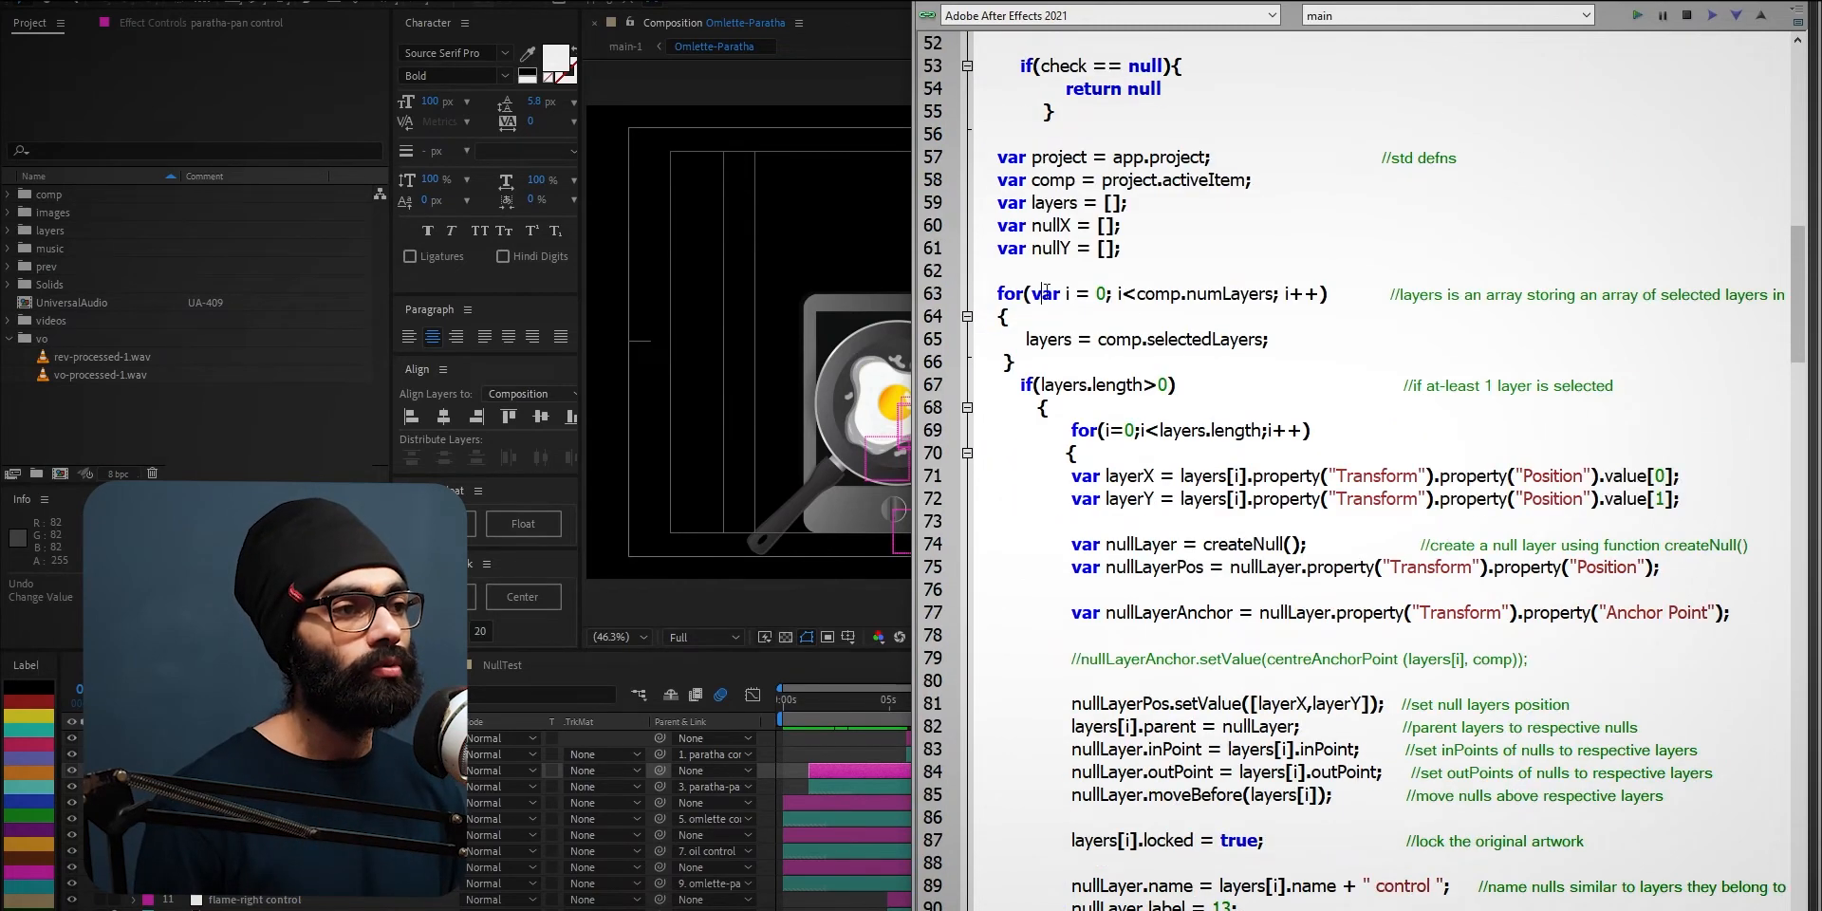
{"action": "scroll", "coordinate": [1496, 333], "scroll_direction": "down", "scroll_amount": 2}
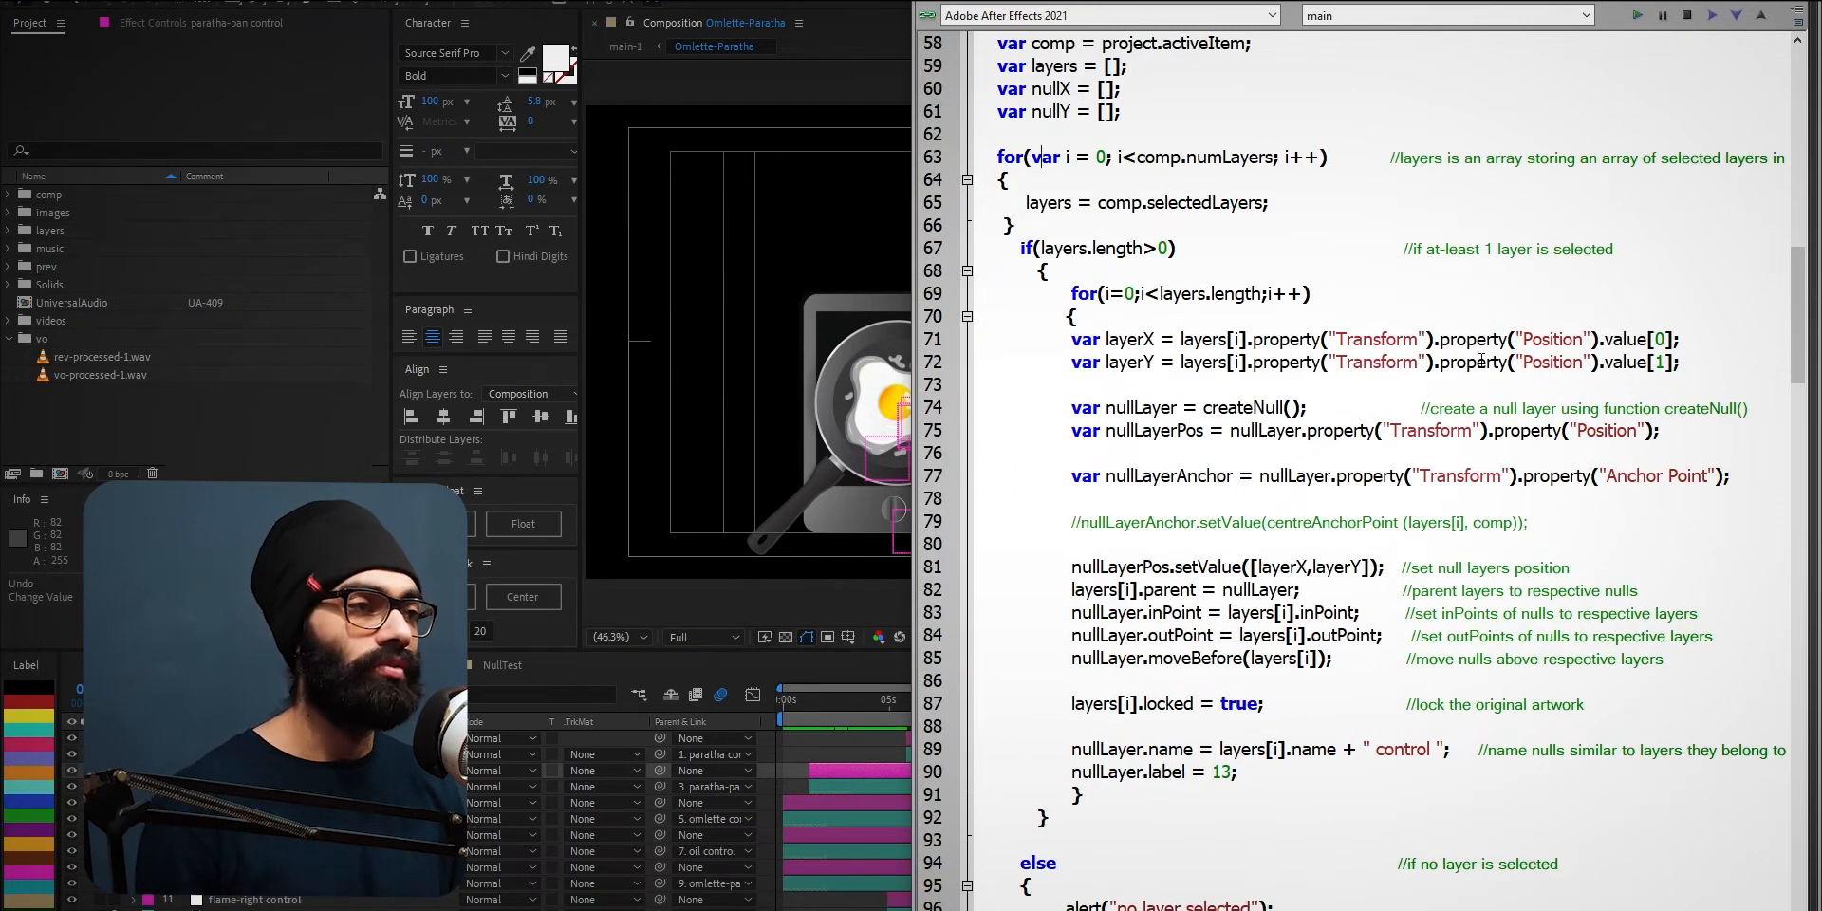
{"action": "scroll", "coordinate": [1480, 362], "scroll_direction": "down", "scroll_amount": 1}
{"action": "scroll", "coordinate": [1464, 494], "scroll_direction": "up", "scroll_amount": 1}
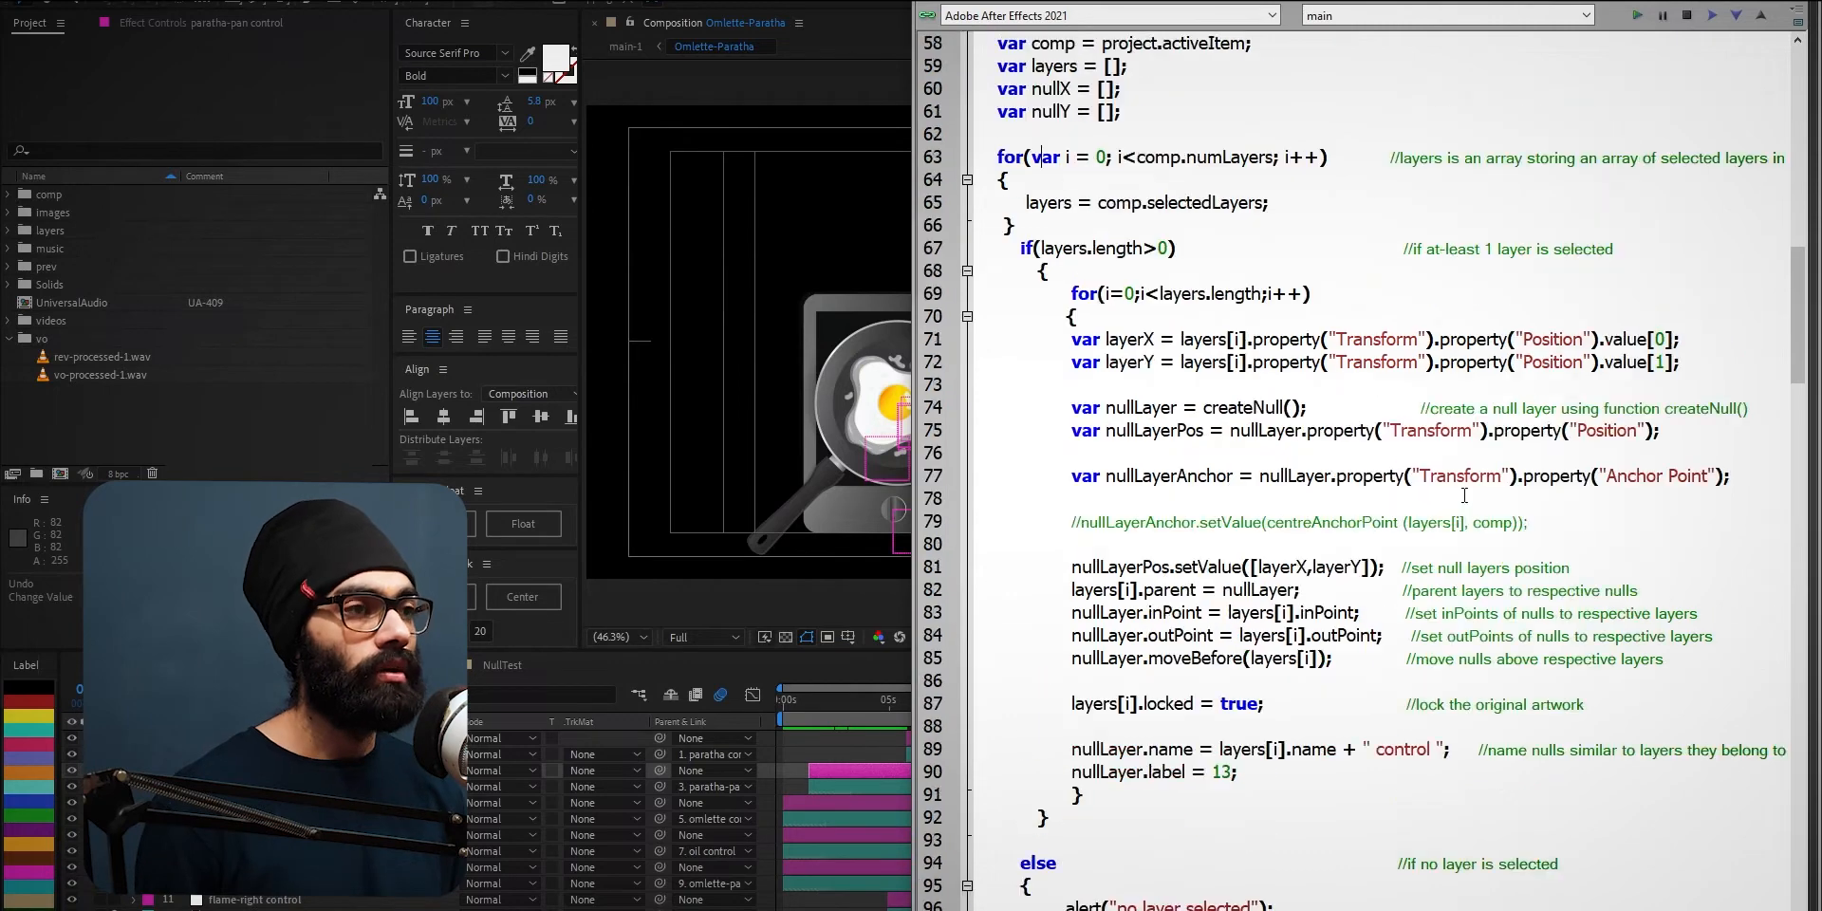
{"action": "left_click", "coordinate": [1162, 184]}
{"action": "left_click", "coordinate": [1218, 202]}
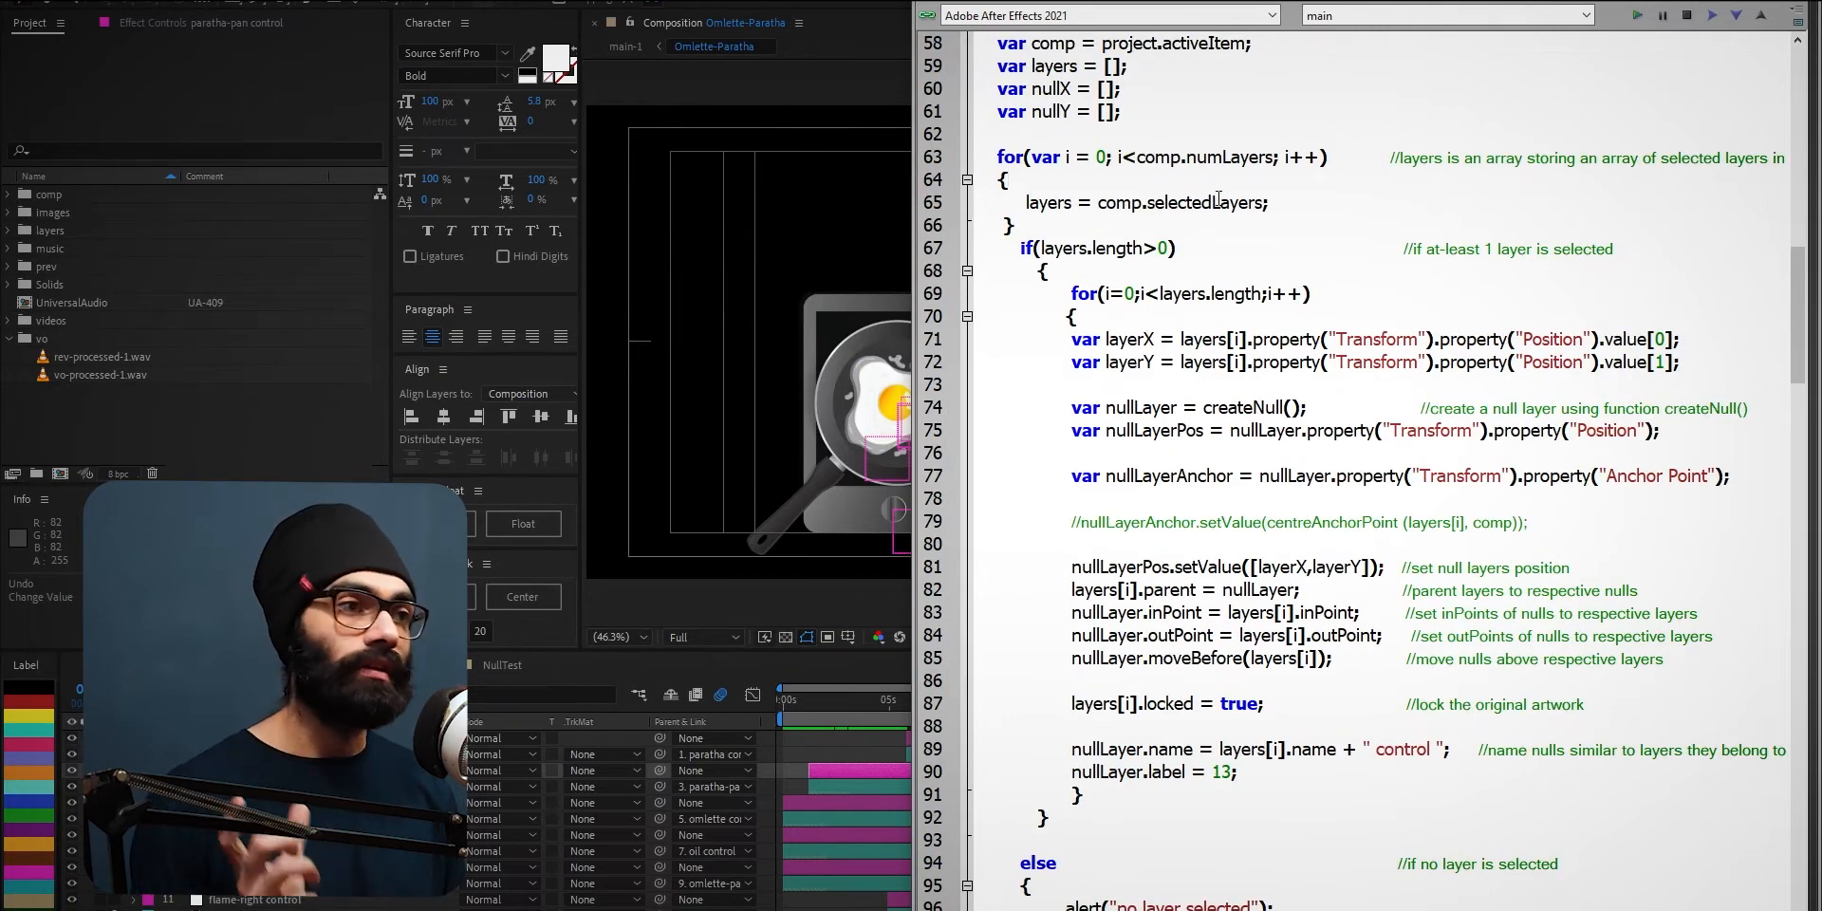
{"action": "scroll", "coordinate": [1258, 464], "scroll_direction": "down", "scroll_amount": 1}
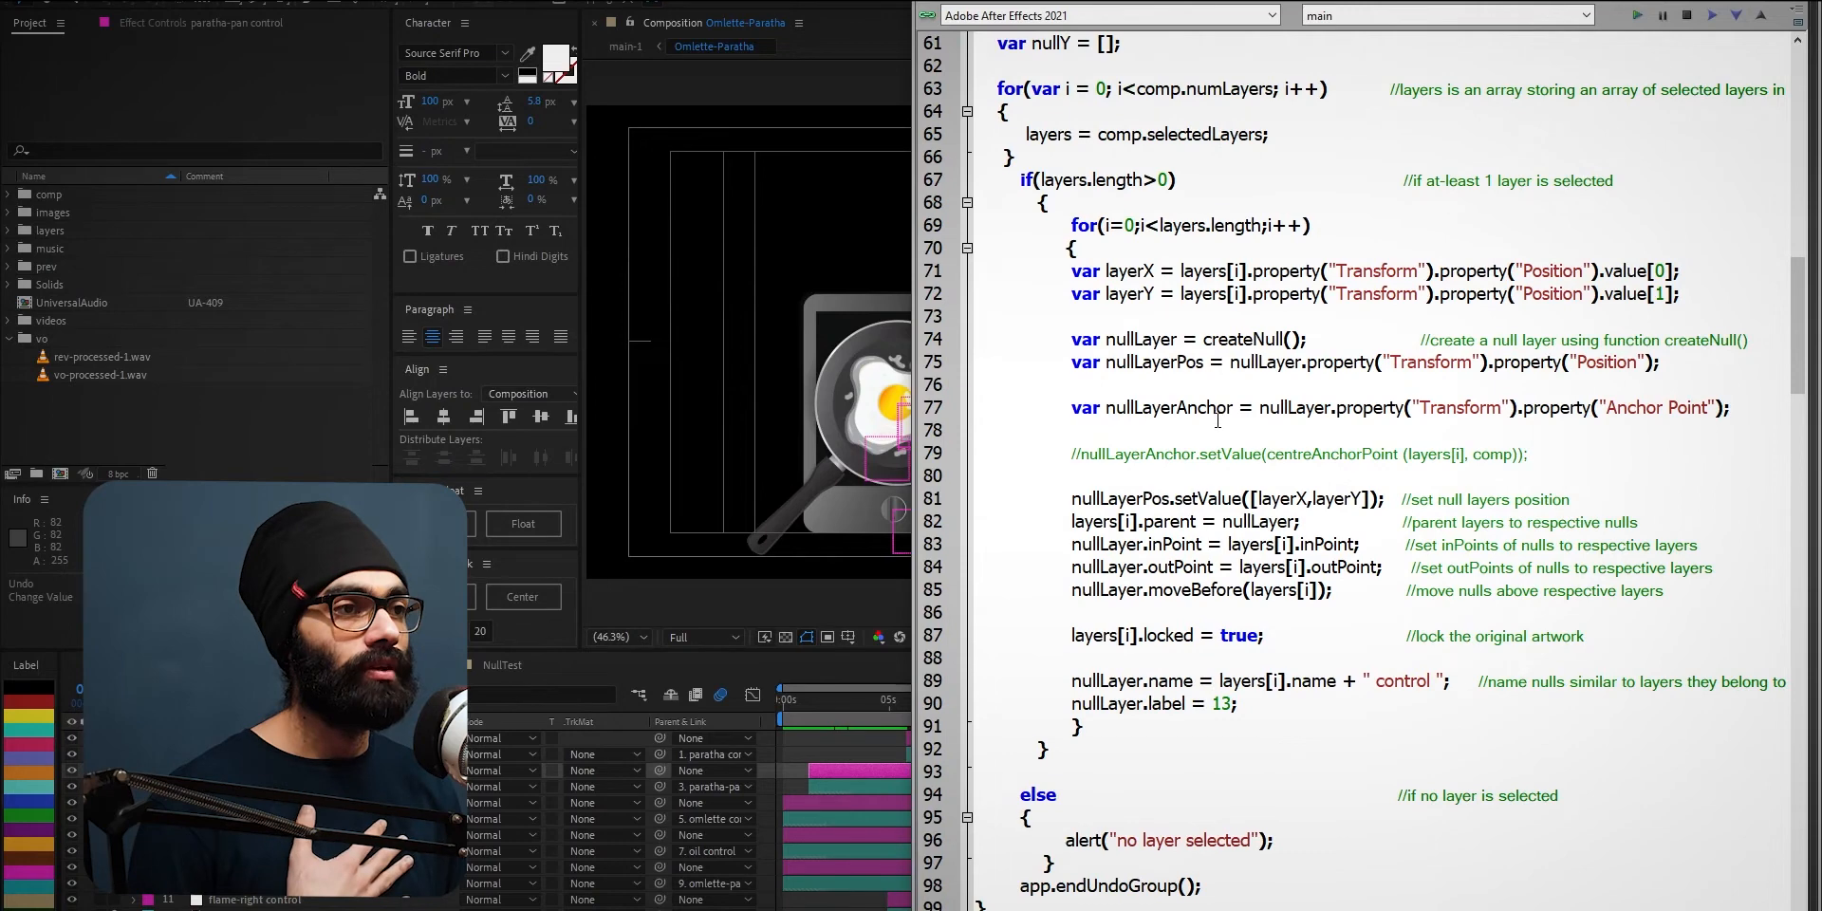
- Examine the condition for at least one selected layer and the alert for no selected layer in nullifySingle
{"action": "left_click_drag", "start_coordinate": [1461, 185], "coordinate": [1650, 186]}
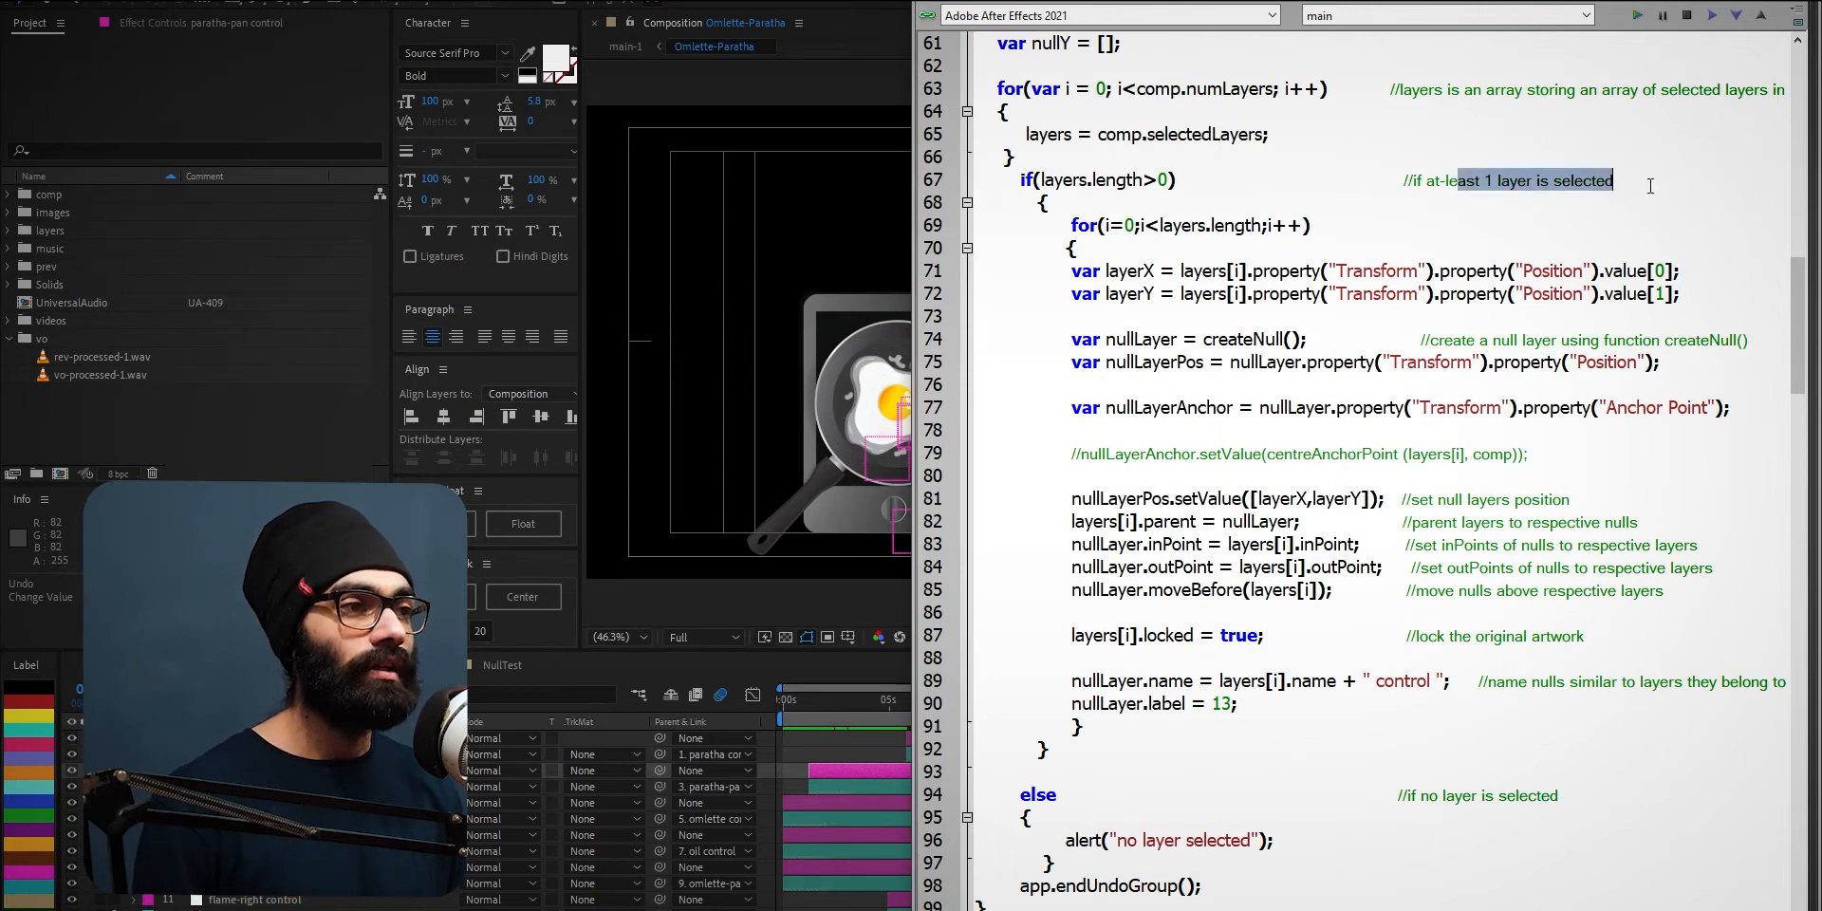
{"action": "scroll", "coordinate": [1388, 524], "scroll_direction": "down", "scroll_amount": 2}
{"action": "left_click", "coordinate": [1187, 704]}
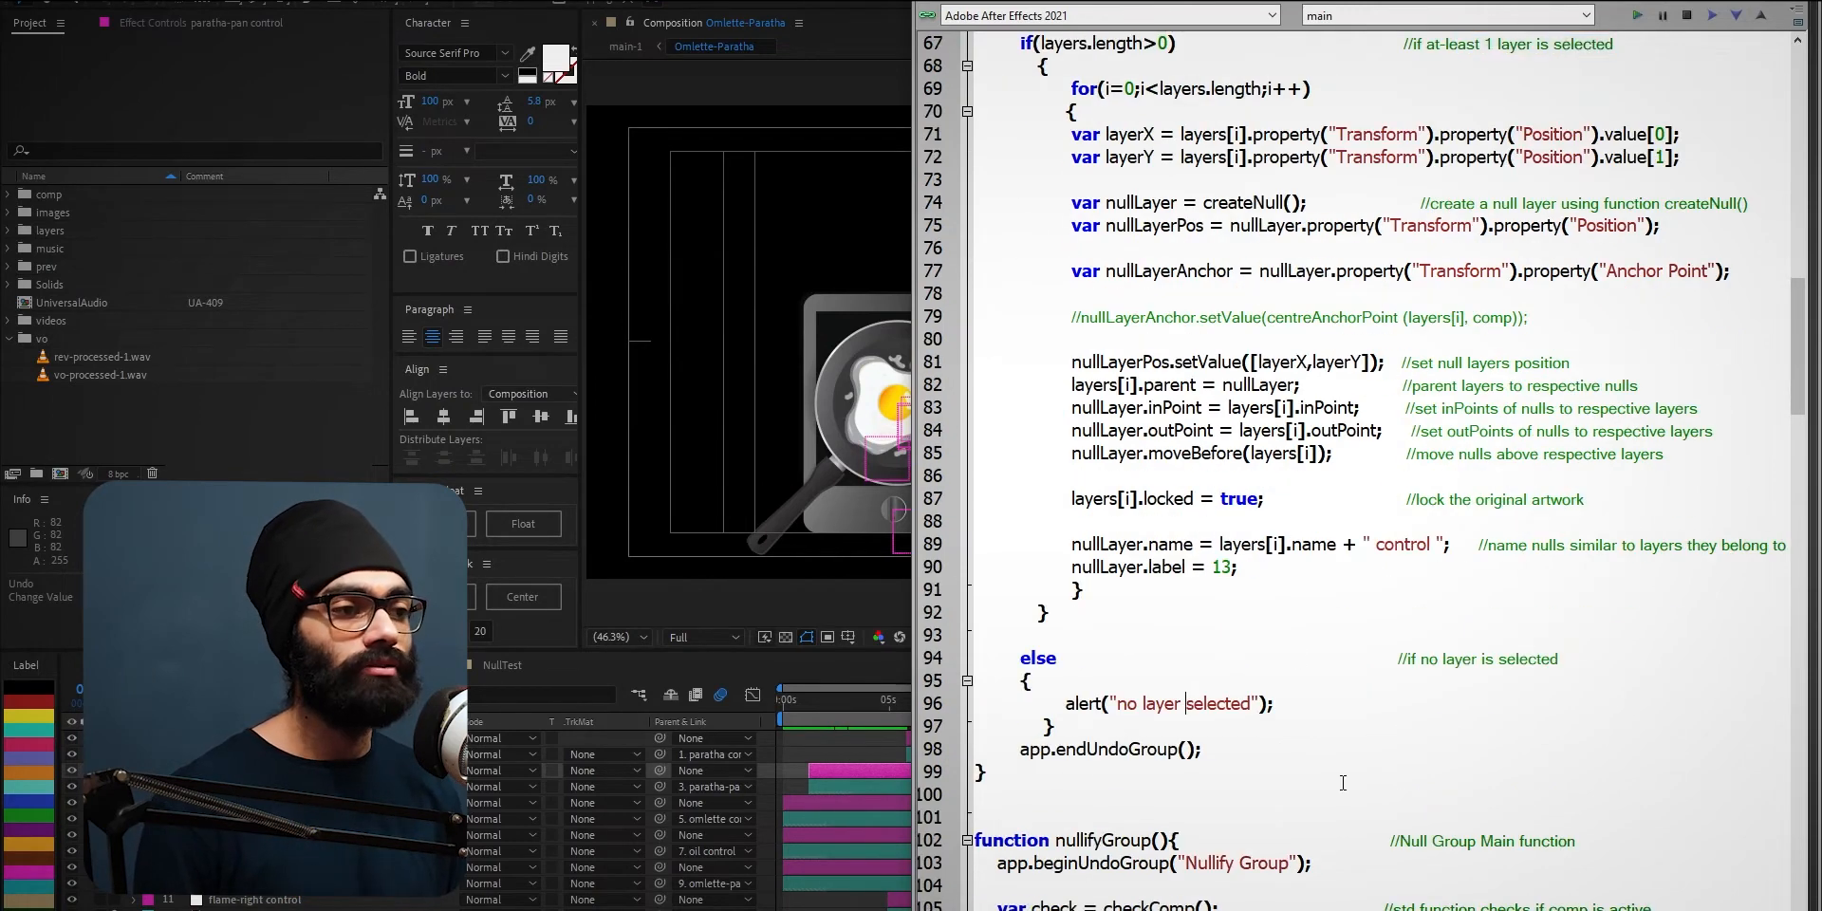
{"action": "scroll", "coordinate": [1339, 777], "scroll_direction": "up", "scroll_amount": 3}
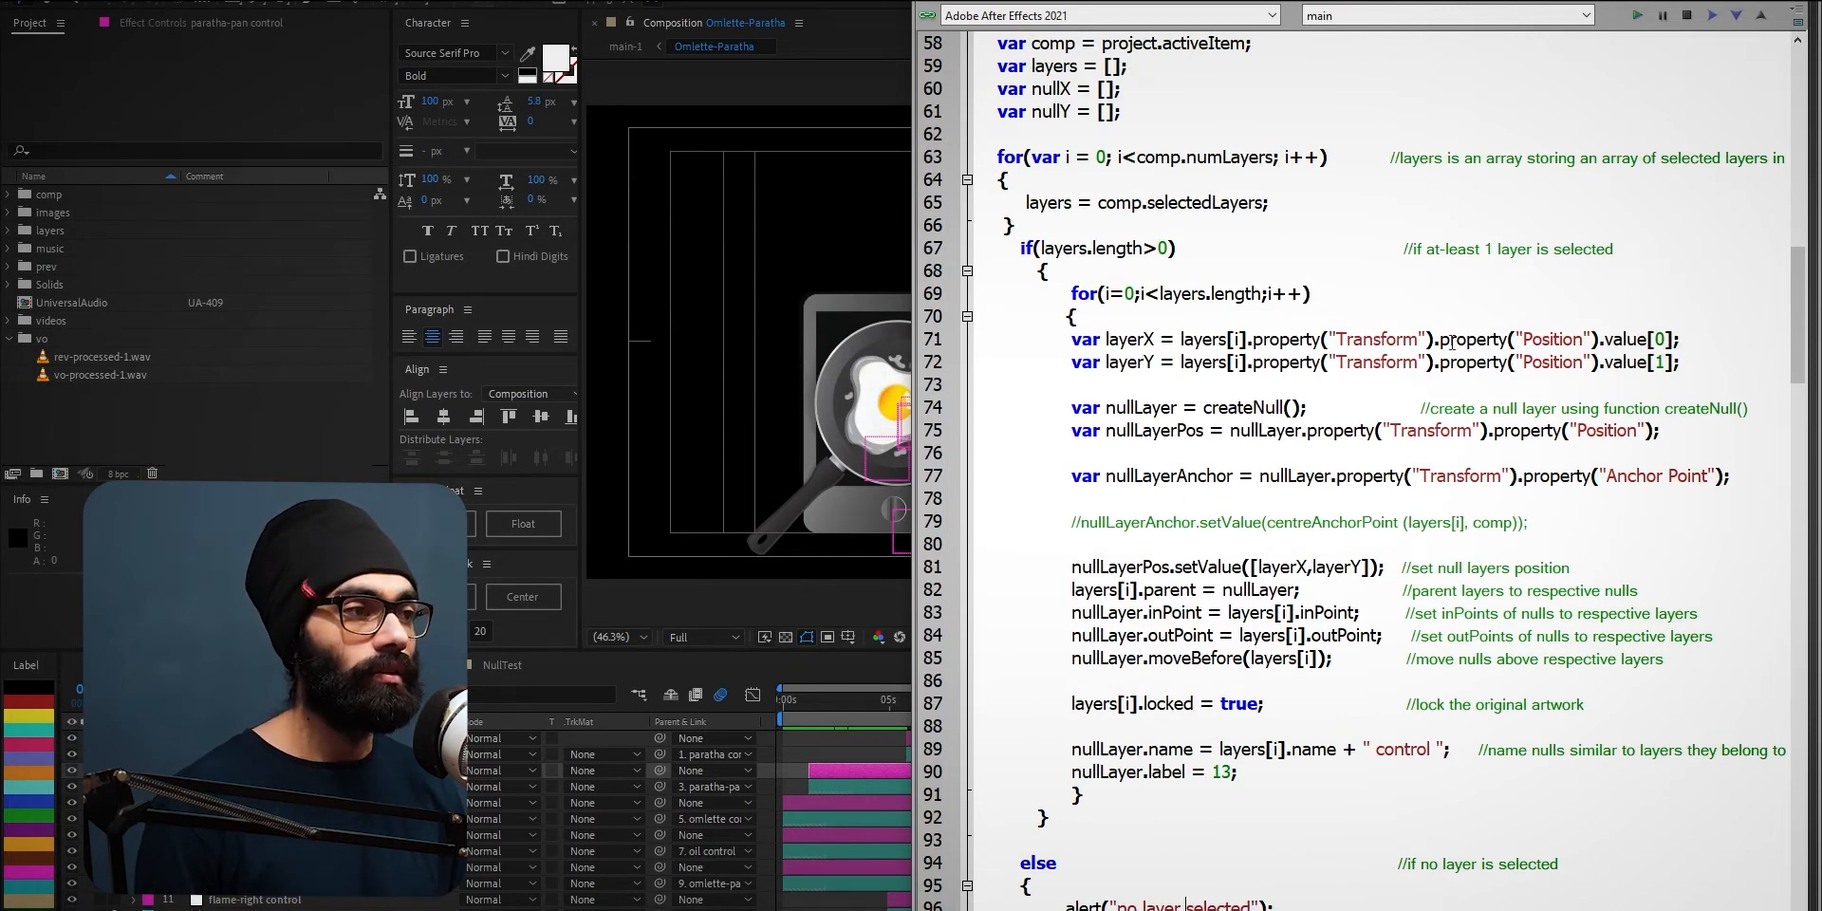
- Examine the createNull call in nullifySingle and the lines handling the null's anchor point and position
{"action": "double_click", "coordinate": [1234, 408]}
{"action": "scroll", "coordinate": [1272, 474], "scroll_direction": "down", "scroll_amount": 12}
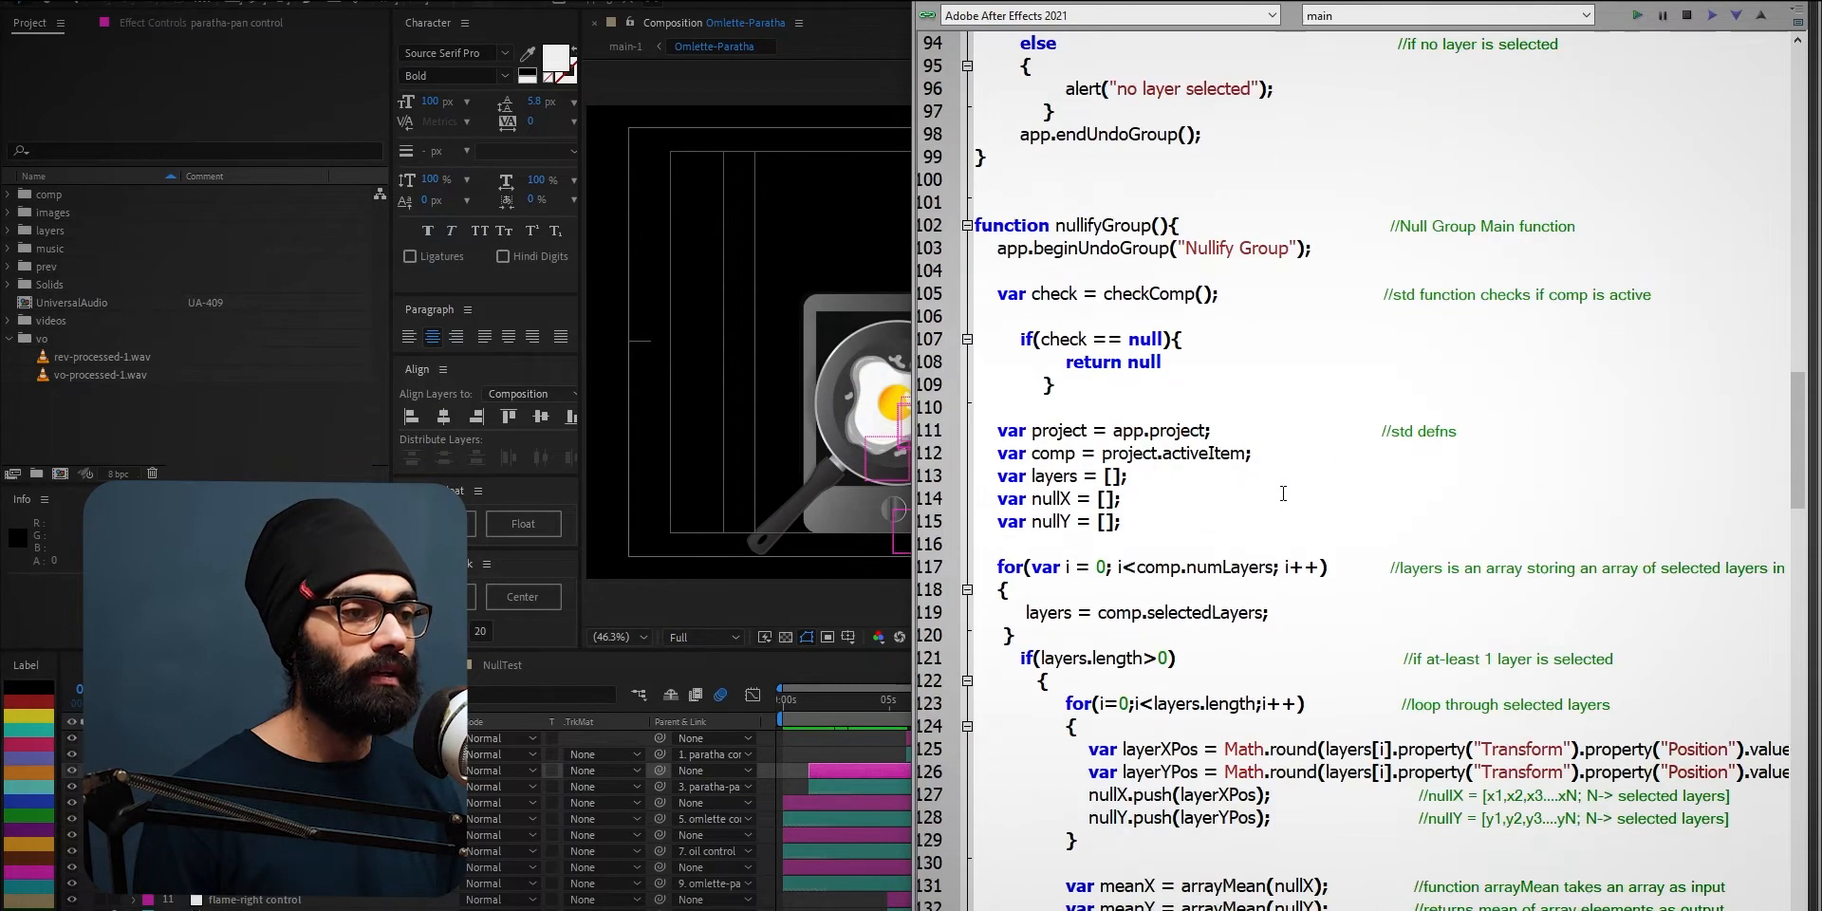
{"action": "scroll", "coordinate": [1283, 494], "scroll_direction": "up", "scroll_amount": 11}
{"action": "left_click", "coordinate": [1302, 362]}
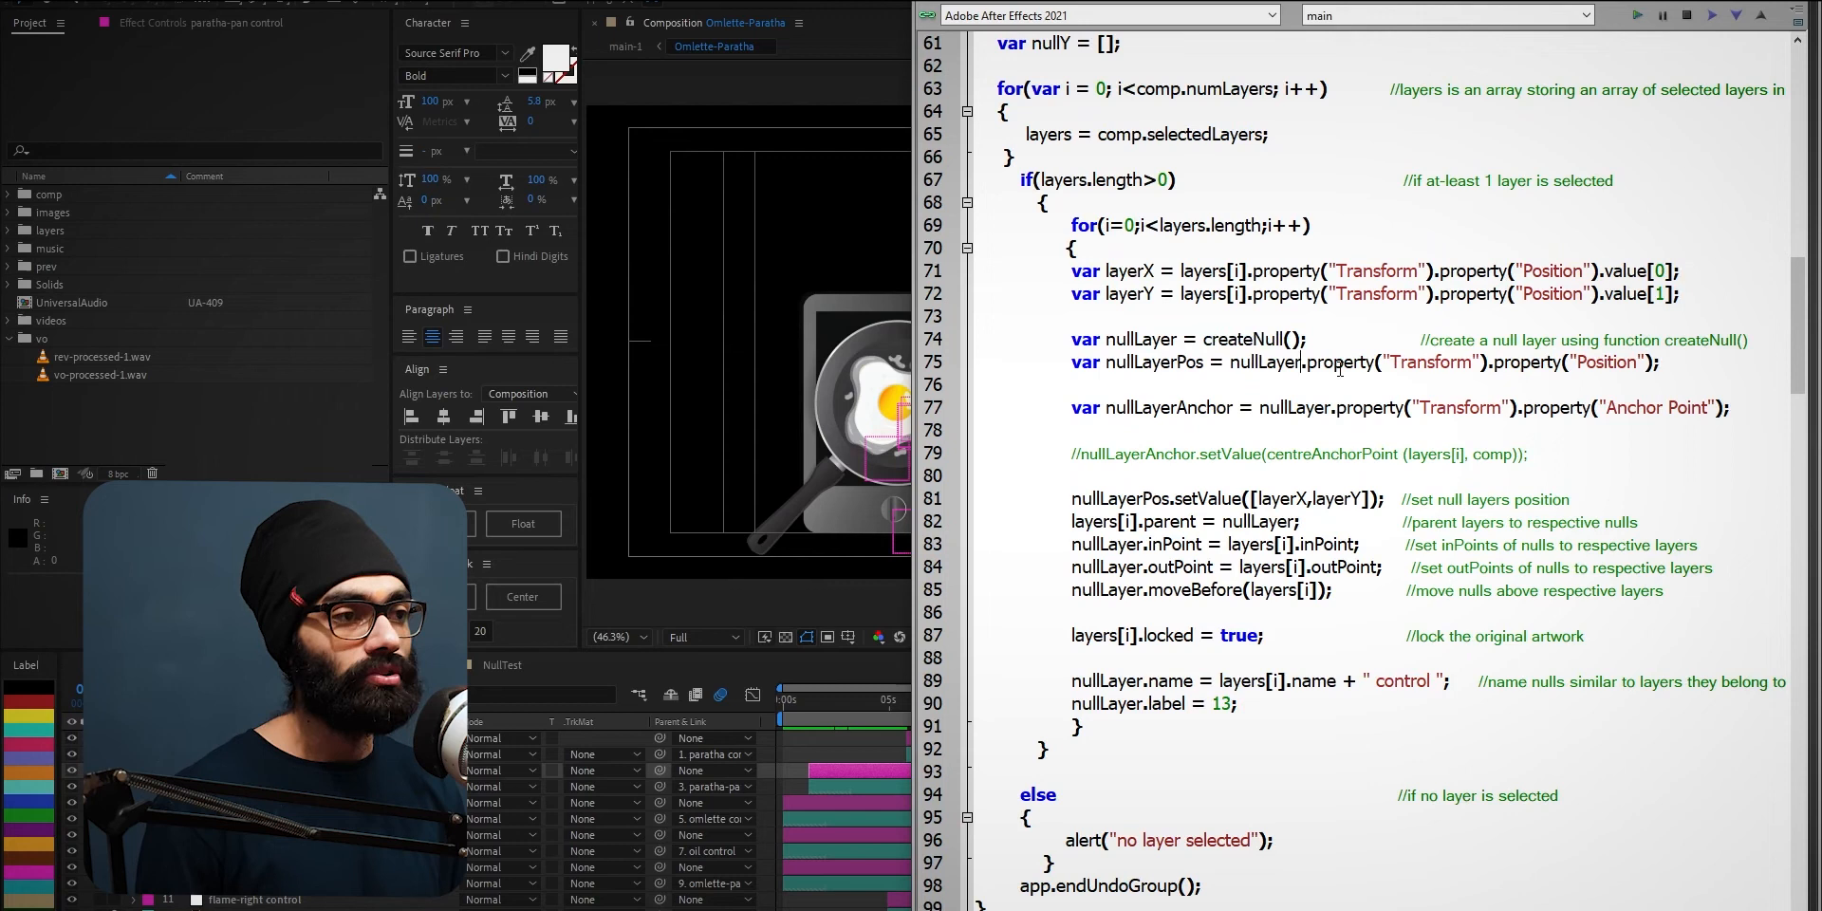
{"action": "left_click_drag", "start_coordinate": [1072, 410], "coordinate": [1541, 455]}
{"action": "left_click", "coordinate": [1369, 496]}
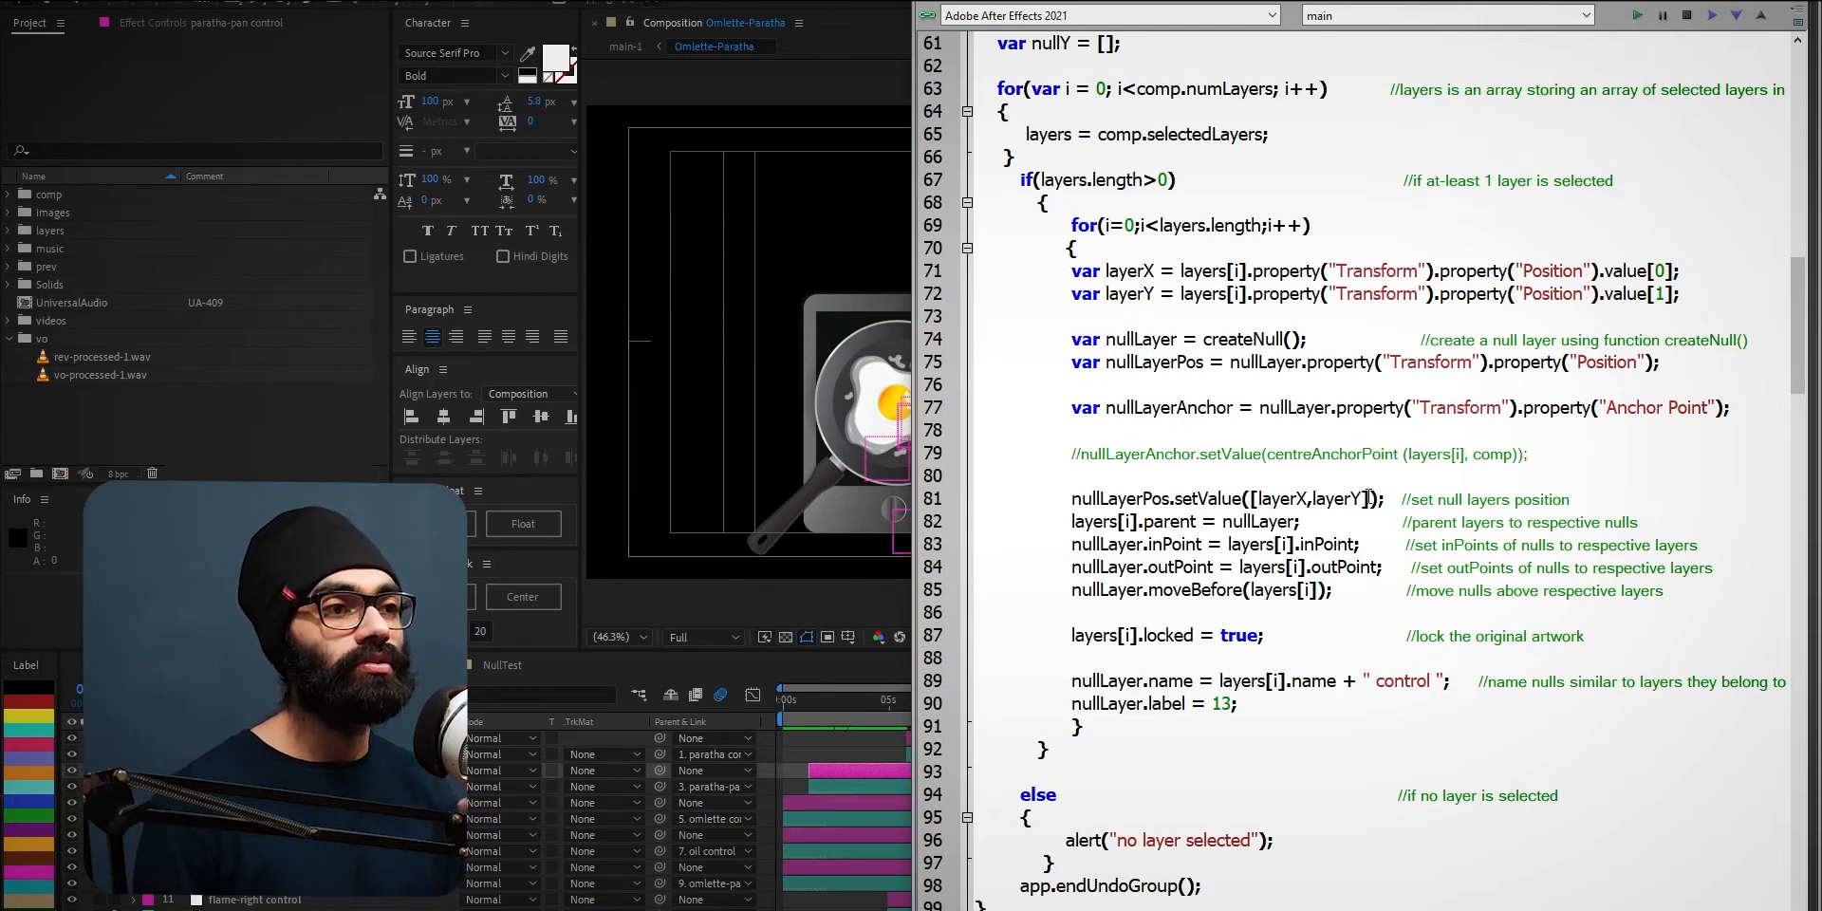
- Switch back to After Effects, open the NullTest composition, and inspect the square, circle and star with their position labels
{"action": "key", "text": "alt+Tab"}
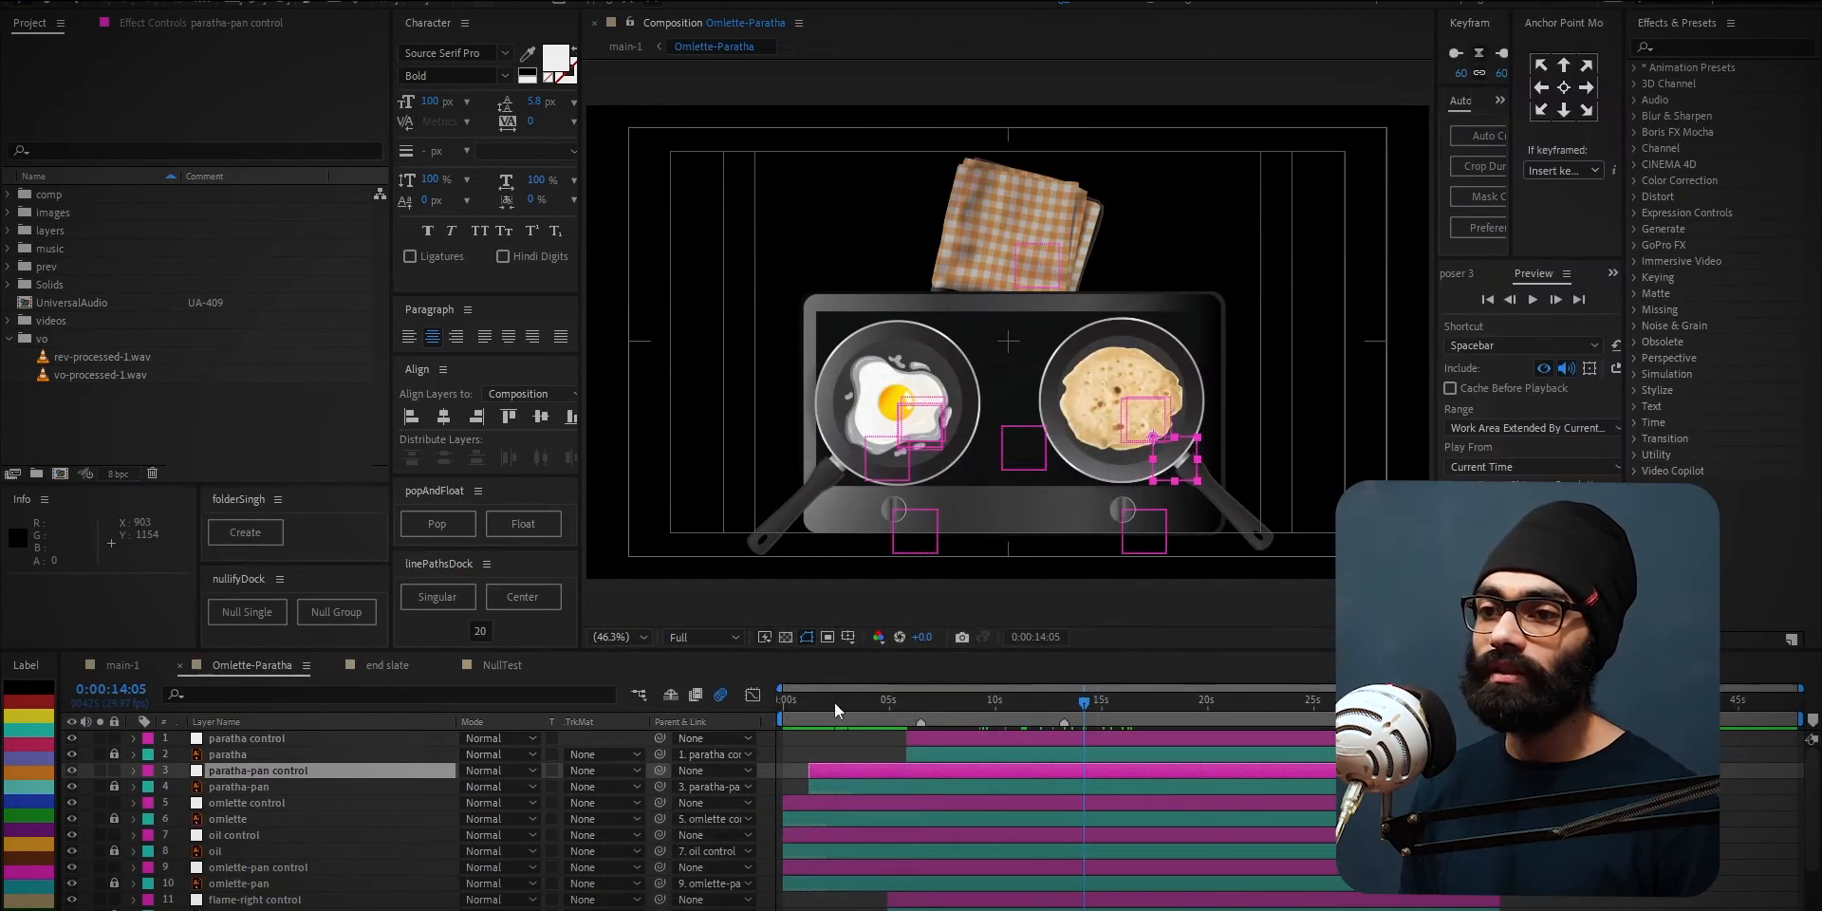
{"action": "left_click", "coordinate": [497, 666]}
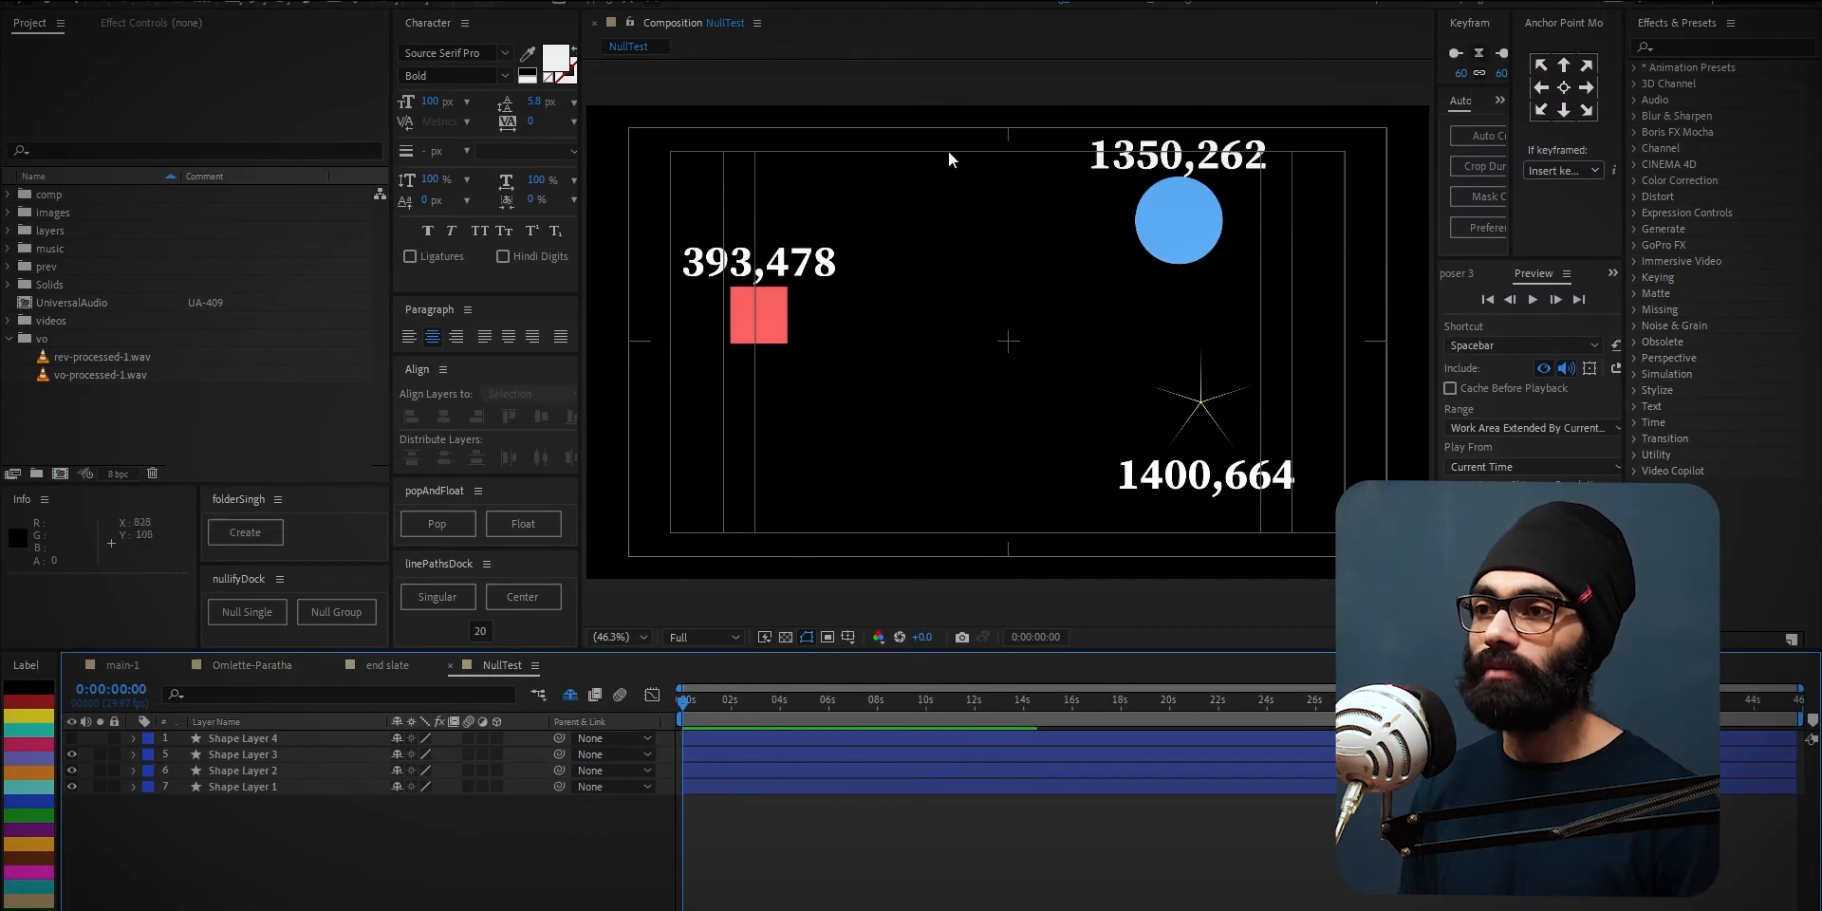
{"action": "left_click", "coordinate": [763, 319]}
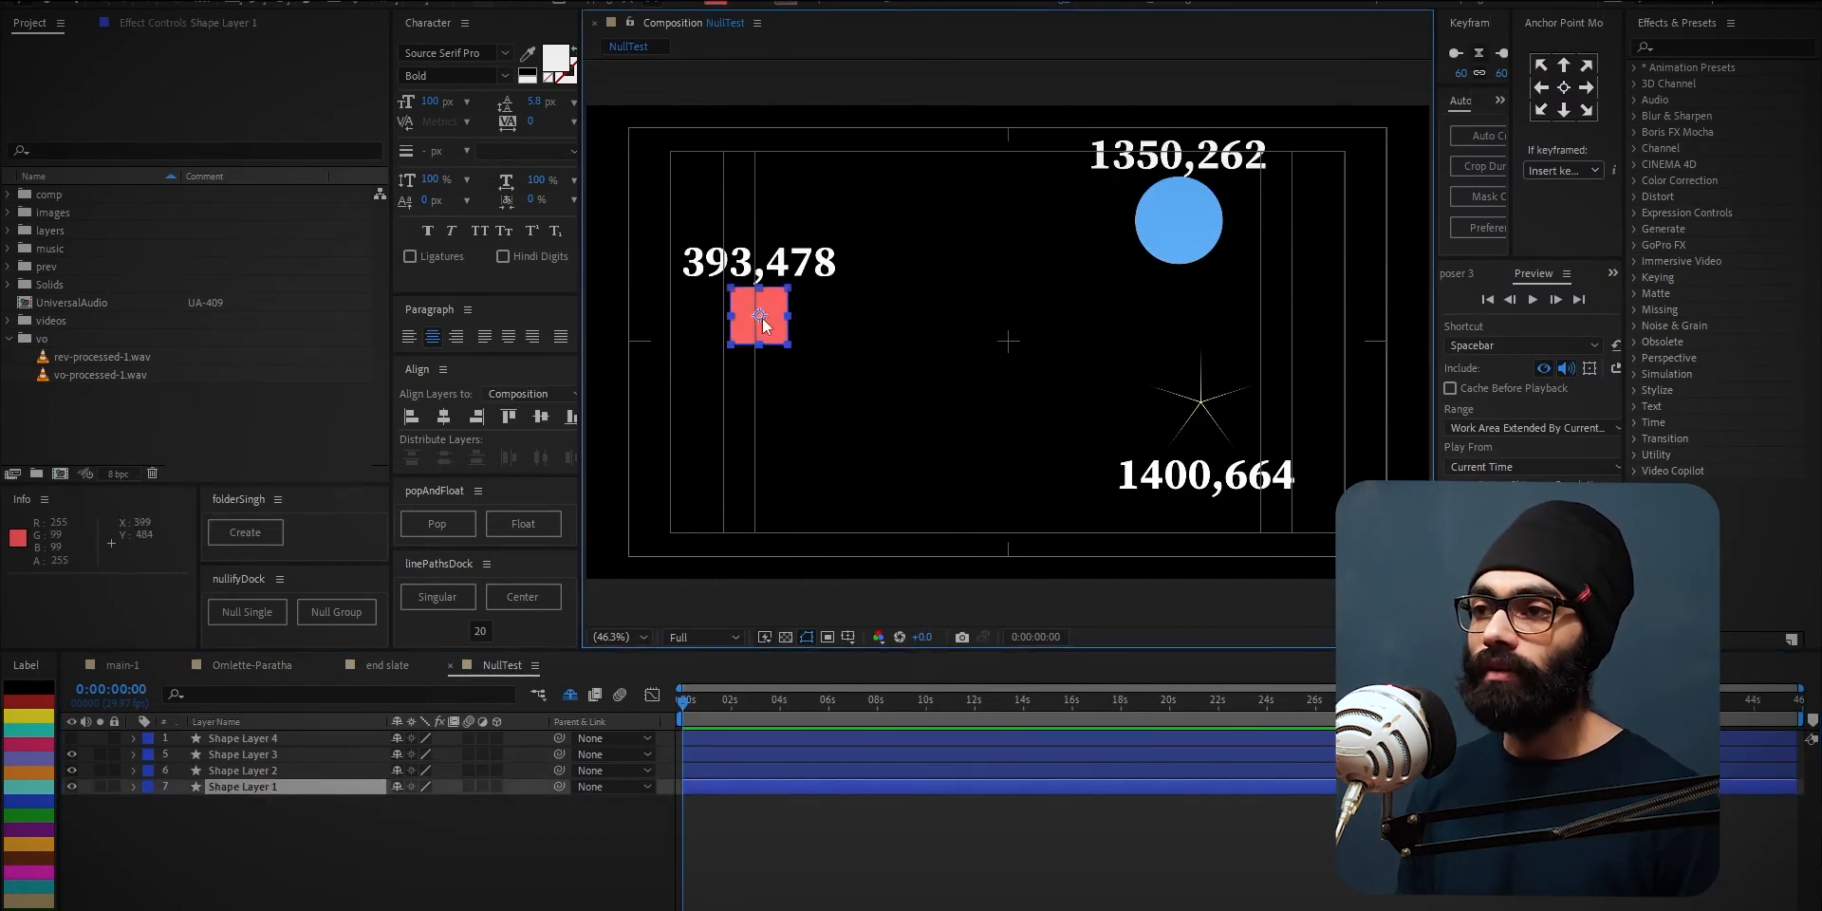
{"action": "left_click", "coordinate": [1179, 223]}
{"action": "left_click", "coordinate": [1201, 398]}
{"action": "left_click", "coordinate": [1197, 154]}
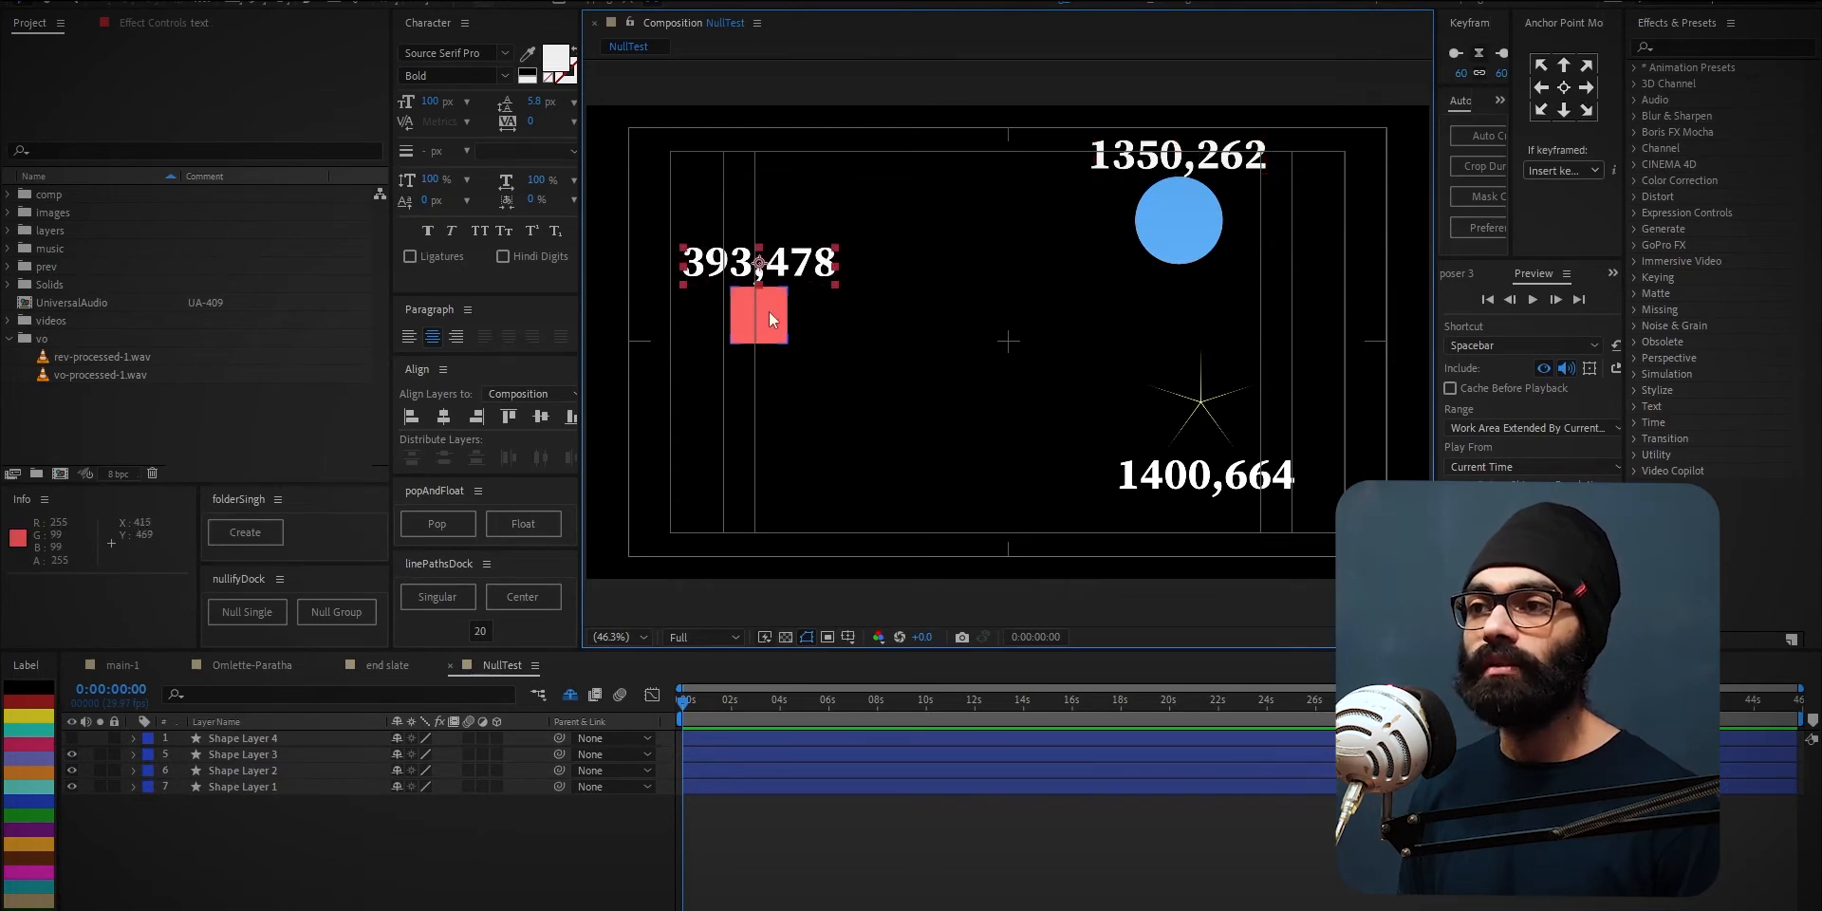
- Move the red square to about 375,390, the blue circle to about 1238,301 and the star to about 1402,660
{"action": "left_click", "coordinate": [769, 311]}
{"action": "left_click_drag", "start_coordinate": [754, 323], "coordinate": [746, 284]}
{"action": "left_click_drag", "start_coordinate": [1182, 237], "coordinate": [1145, 292]}
{"action": "mouse_move", "coordinate": [1199, 398]}
{"action": "left_mouse_down"}
{"action": "mouse_move", "coordinate": [1233, 395]}
{"action": "mouse_move", "coordinate": [1201, 396]}
{"action": "left_mouse_up"}
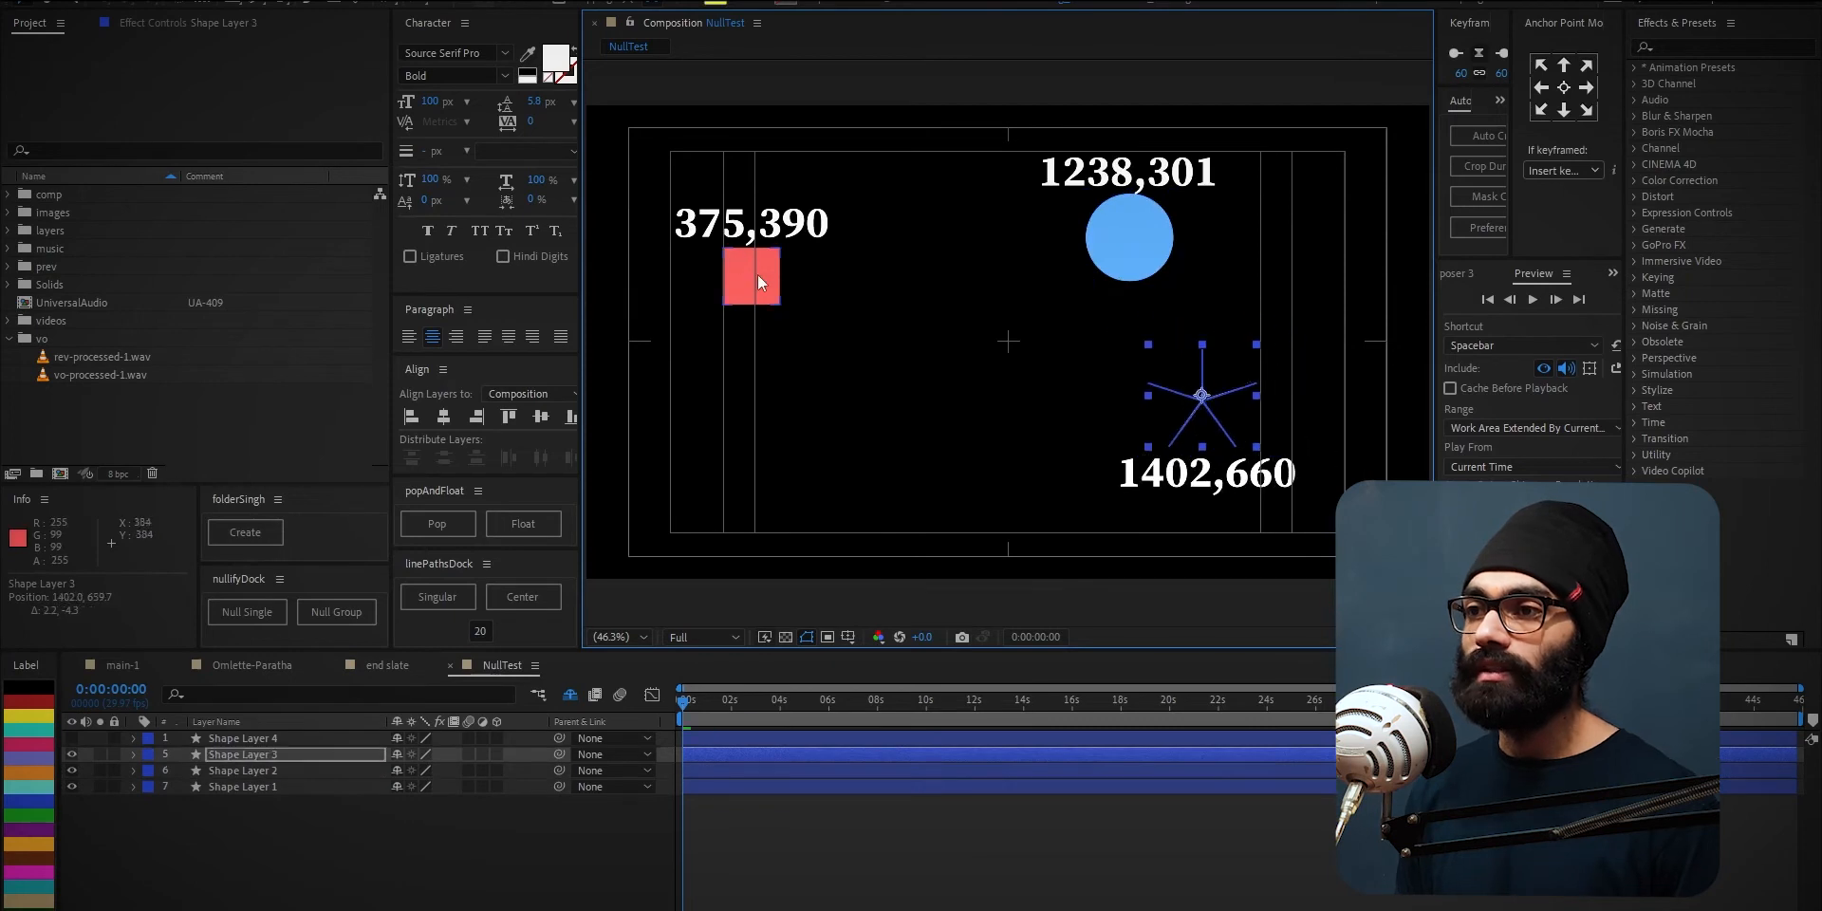
- Select the square, circle and star shape layers together
{"action": "left_click", "coordinate": [760, 277]}
{"action": "left_click", "coordinate": [1119, 244], "text": "shift"}
{"action": "left_click", "coordinate": [1198, 374], "text": "shift"}
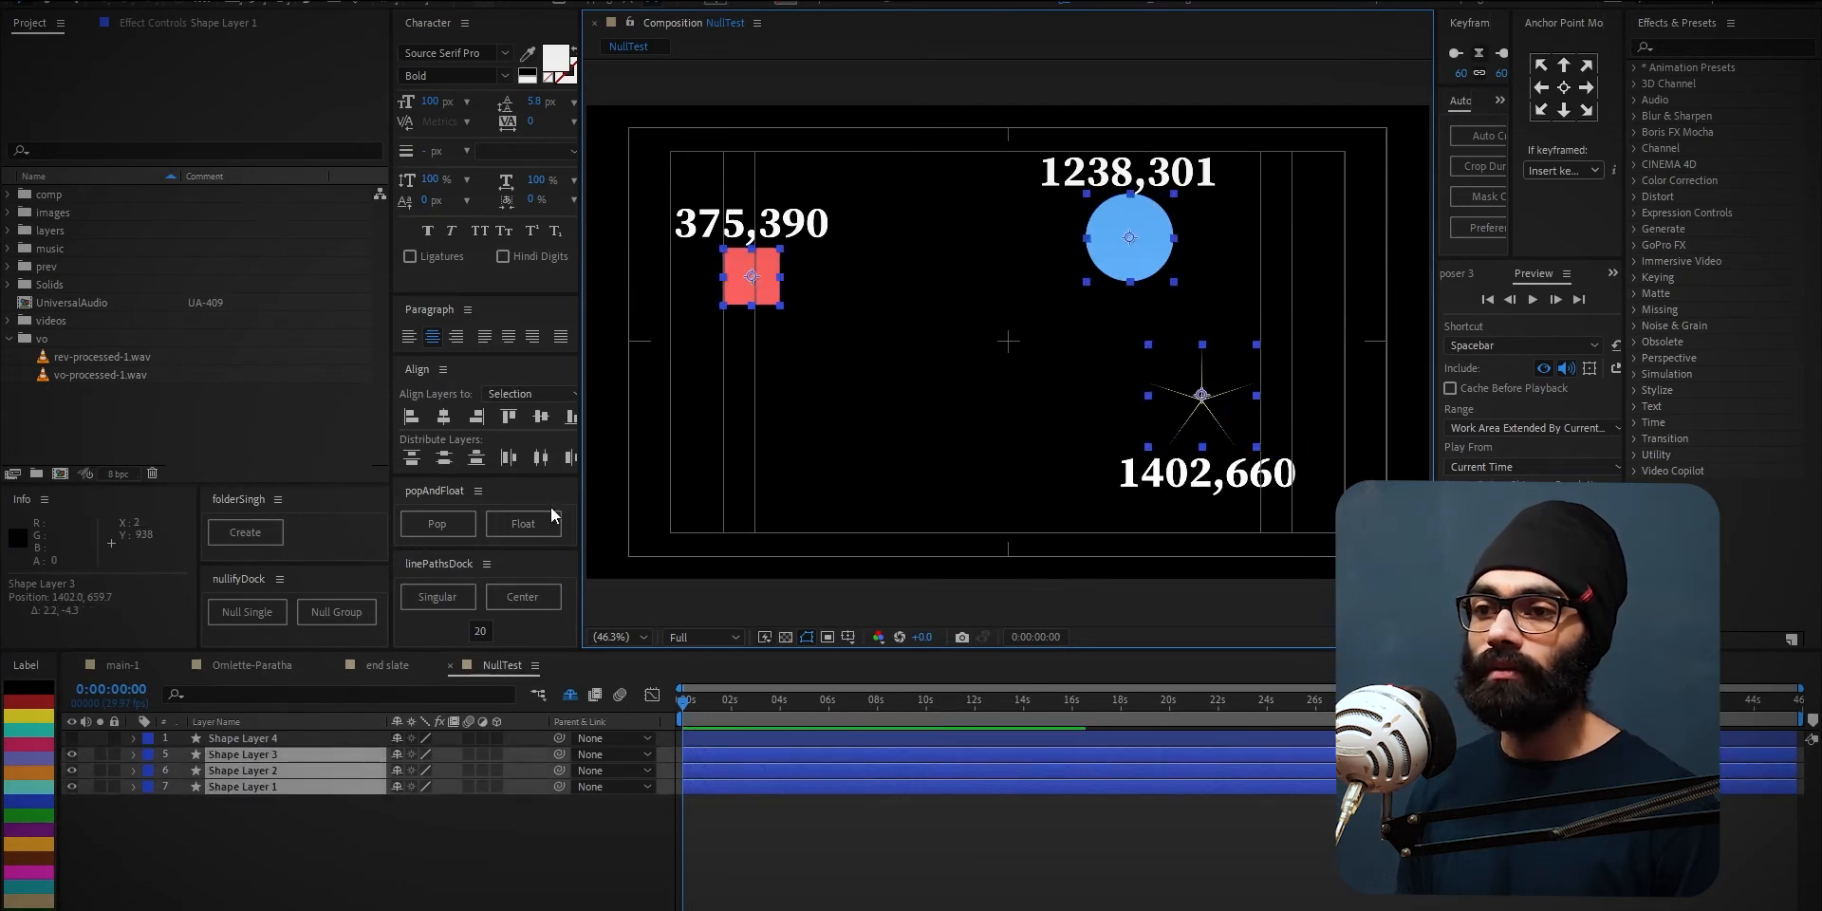
- Try Null Group on the three selected shapes, move the Master Control null as a test, and undo both
{"action": "left_click", "coordinate": [338, 611]}
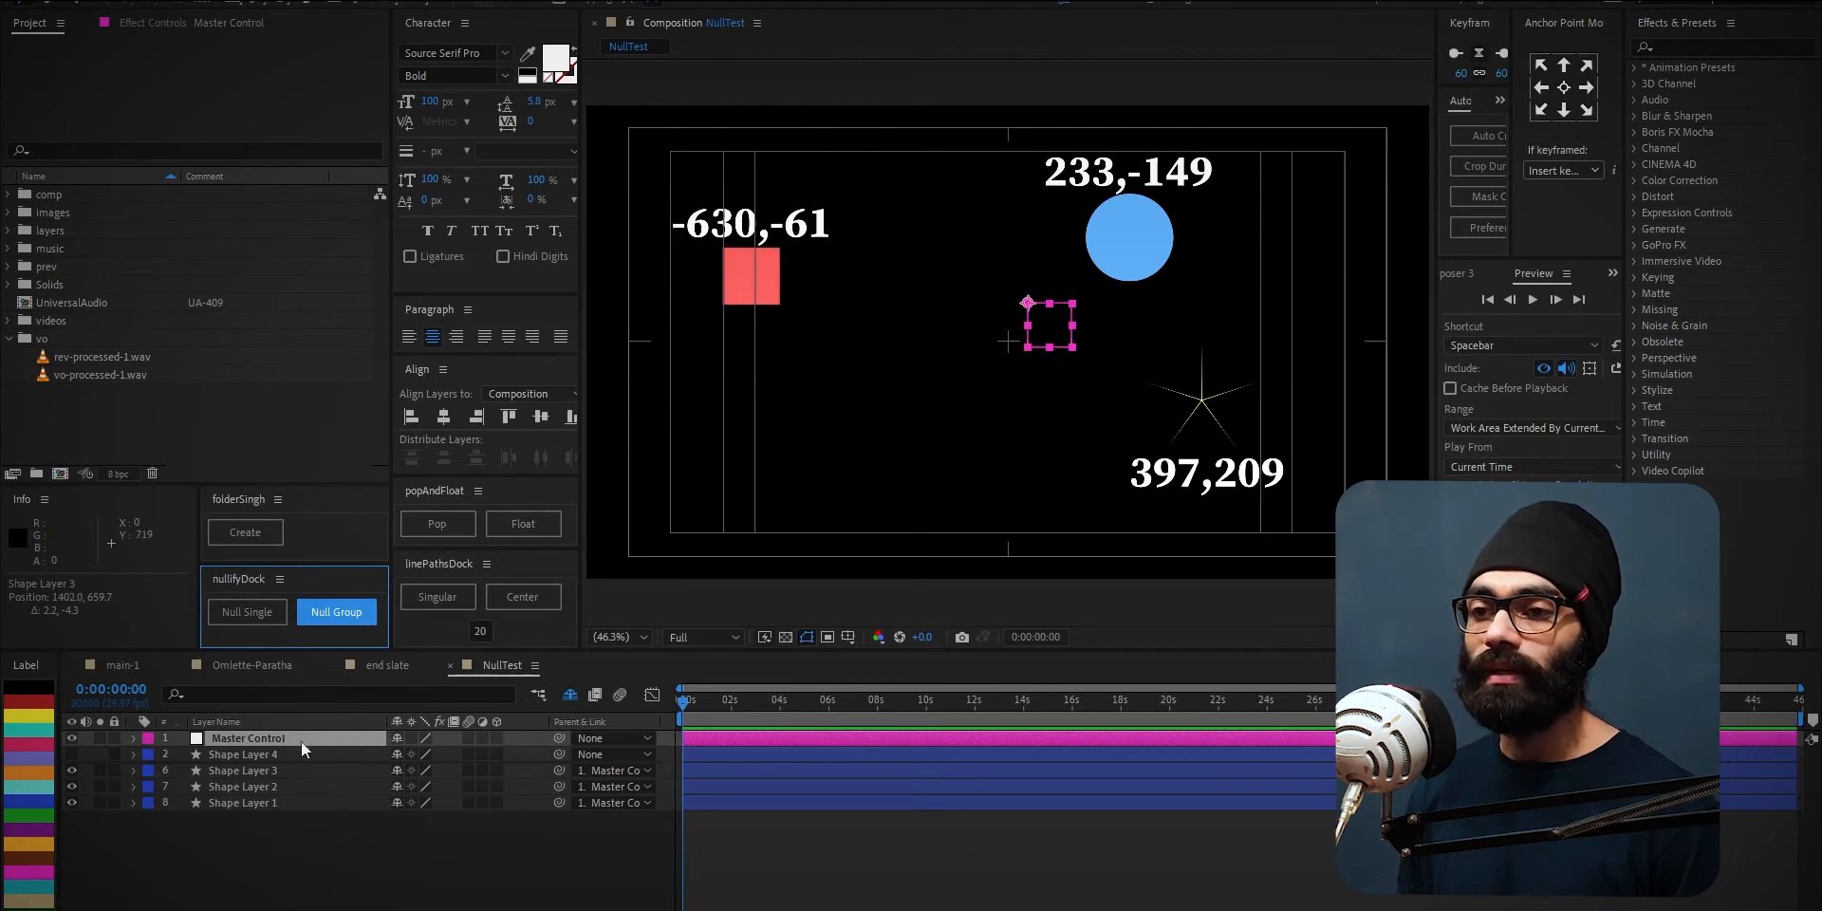
{"action": "mouse_move", "coordinate": [1053, 347]}
{"action": "left_mouse_down"}
{"action": "mouse_move", "coordinate": [992, 340]}
{"action": "mouse_move", "coordinate": [1033, 372]}
{"action": "left_mouse_up"}
{"action": "key", "text": "ctrl+z"}
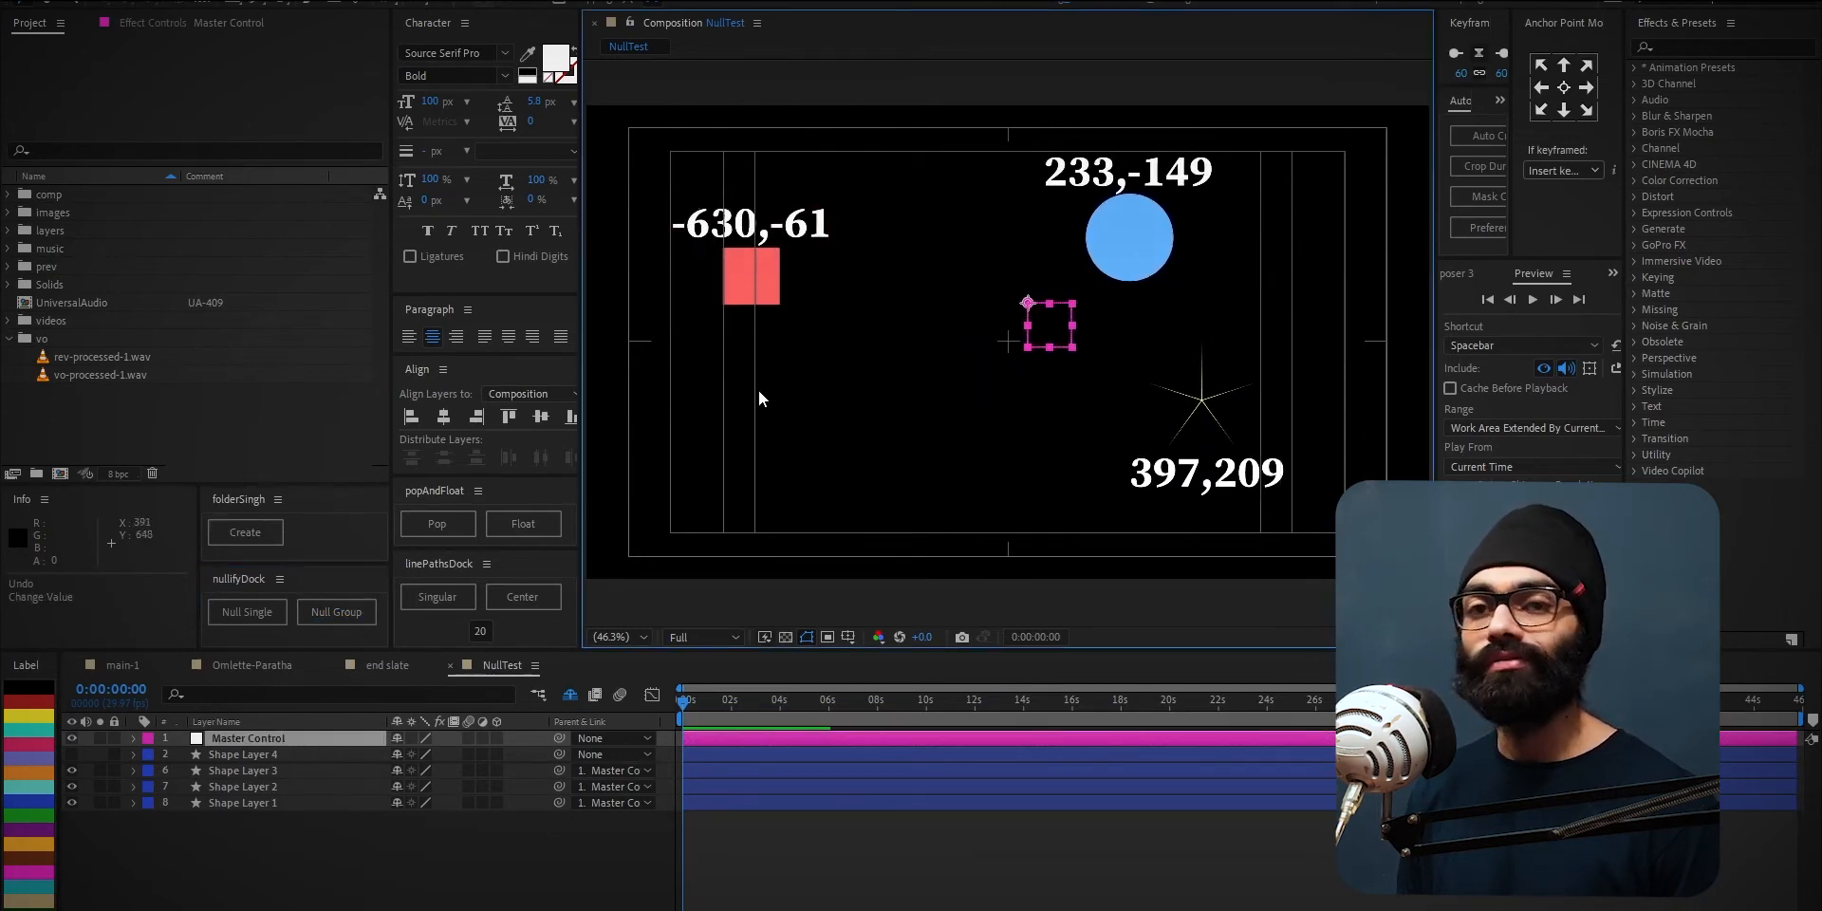
{"action": "key", "text": "ctrl+z"}
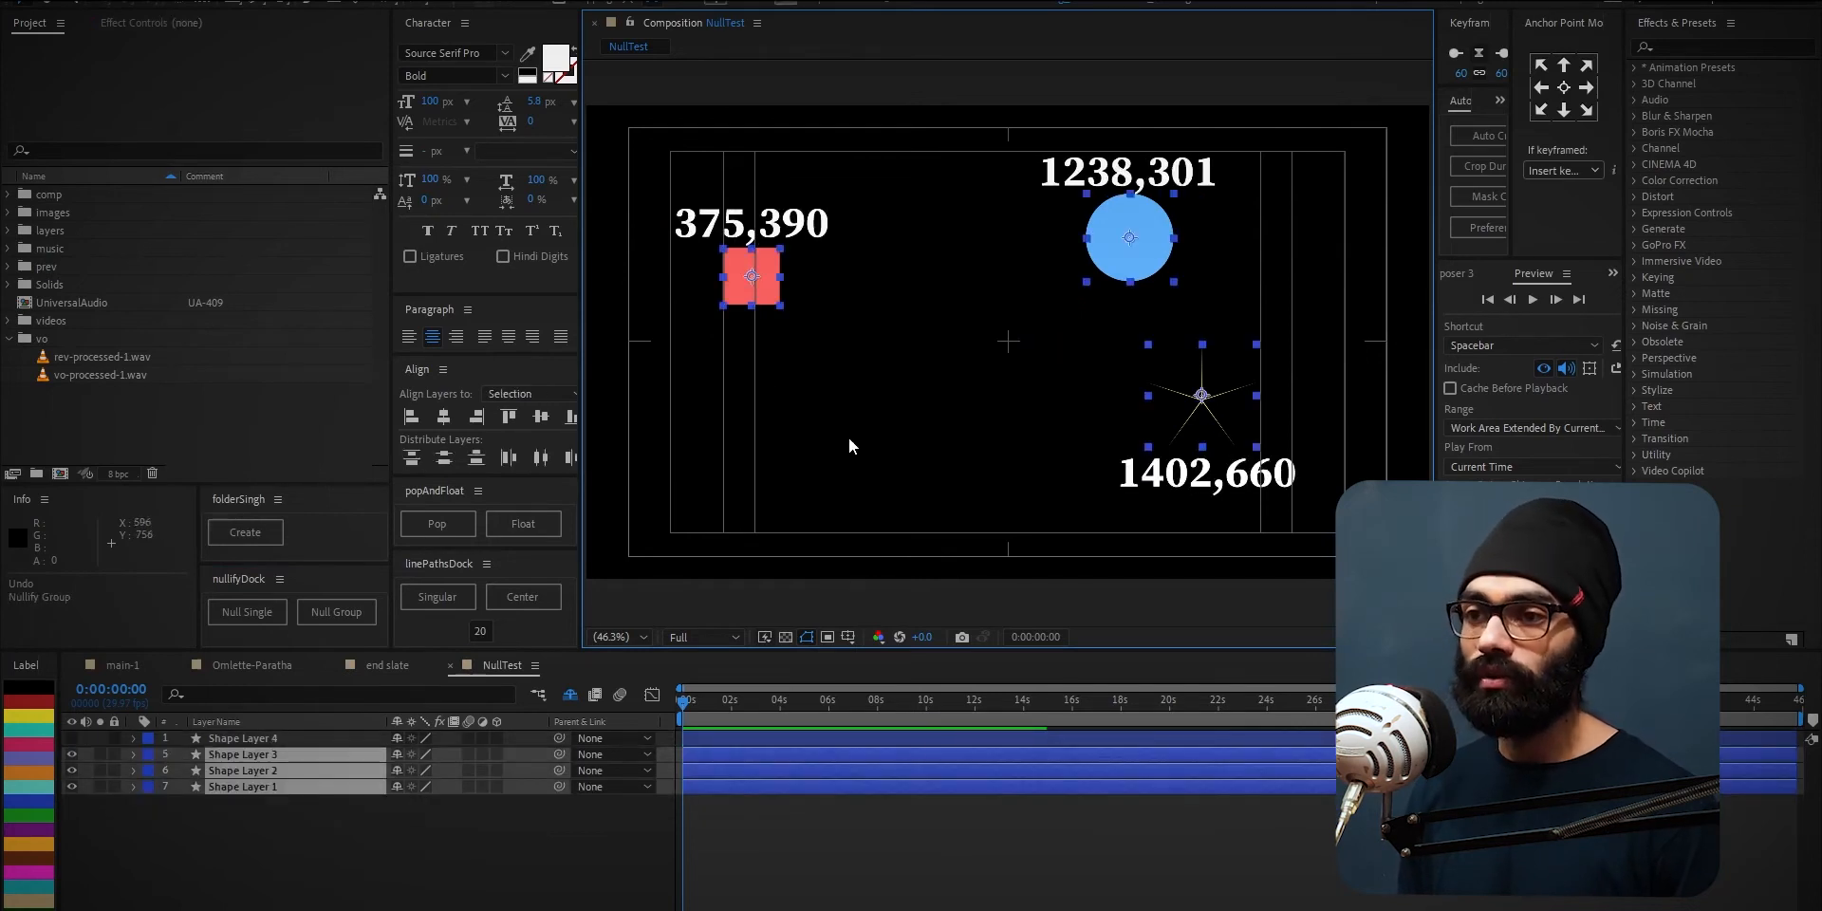
- Give each of the three shapes its own control null with Null Single, undo a test move of the square's null, and reveal its Position
{"action": "left_click", "coordinate": [249, 613]}
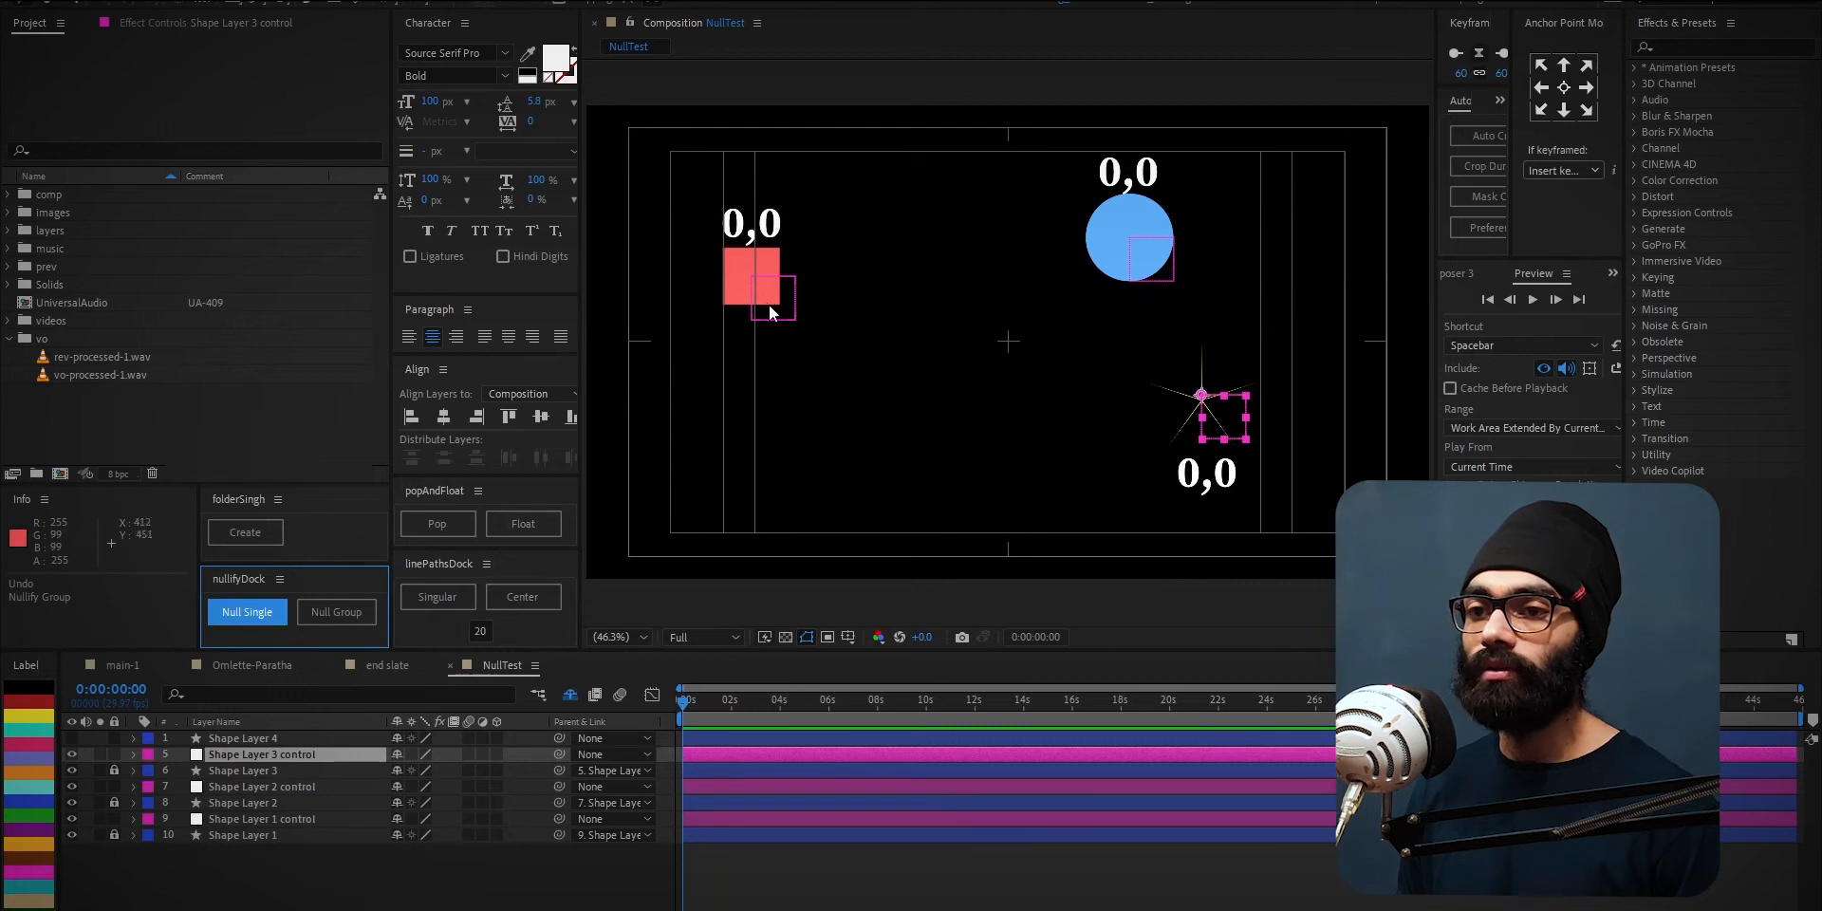
{"action": "left_click_drag", "start_coordinate": [763, 309], "coordinate": [805, 367]}
{"action": "key", "text": "ctrl+z"}
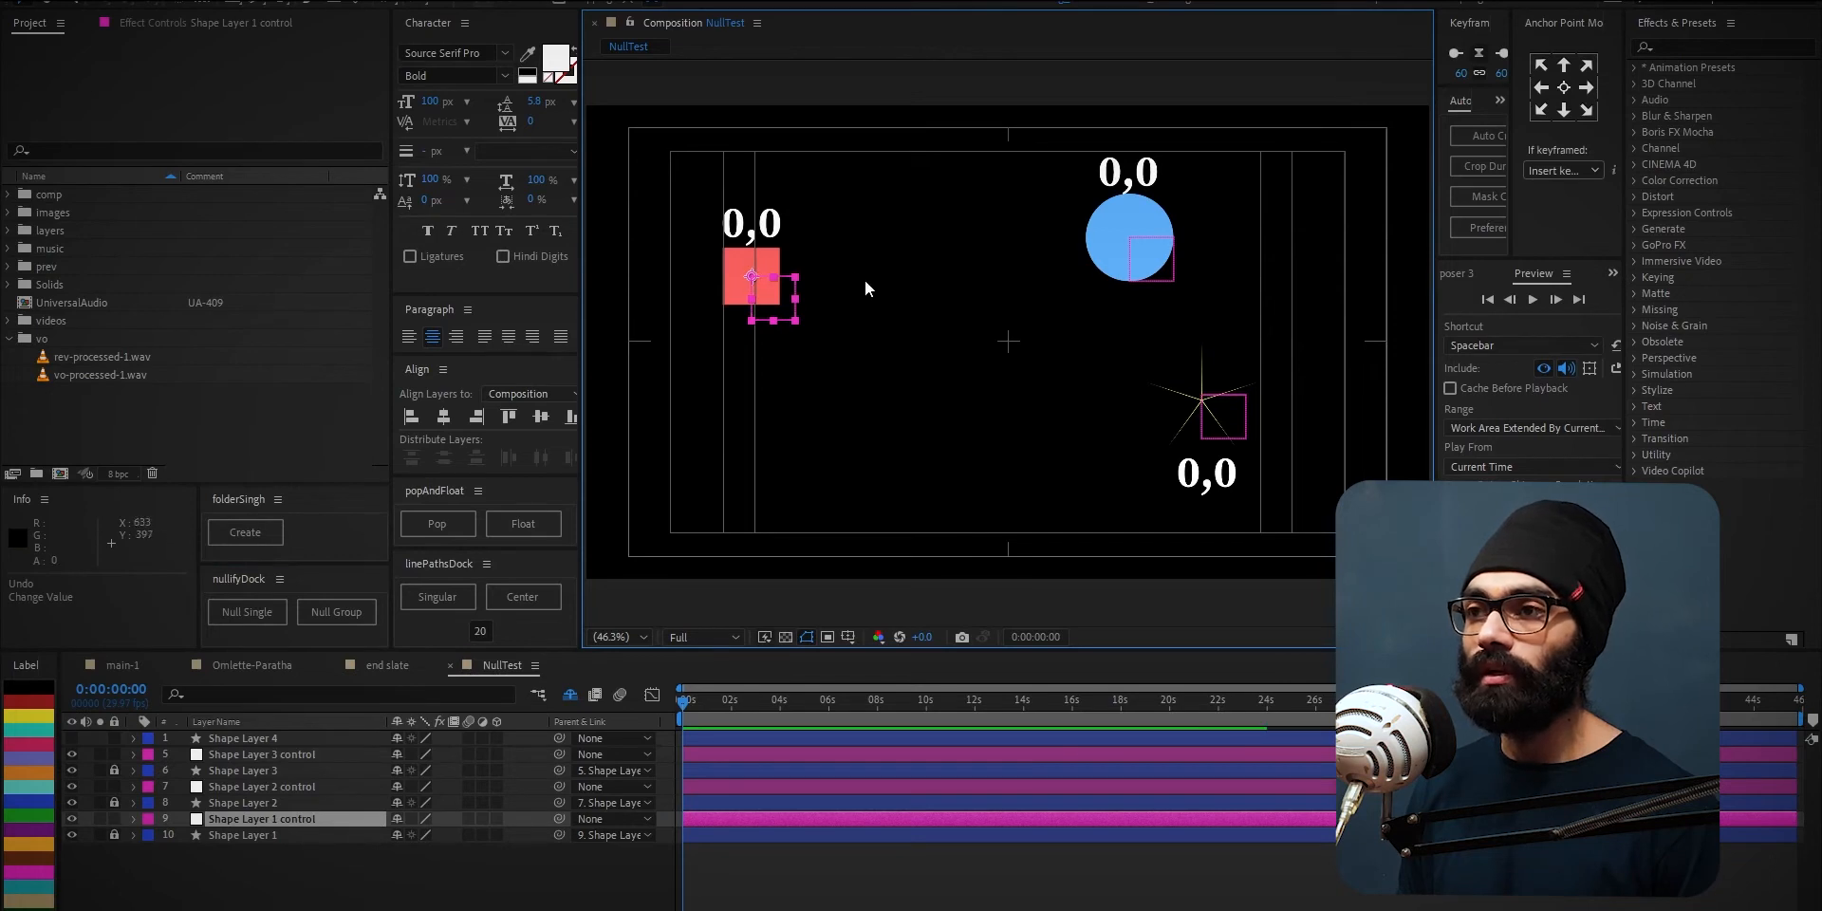
{"action": "key", "text": "p"}
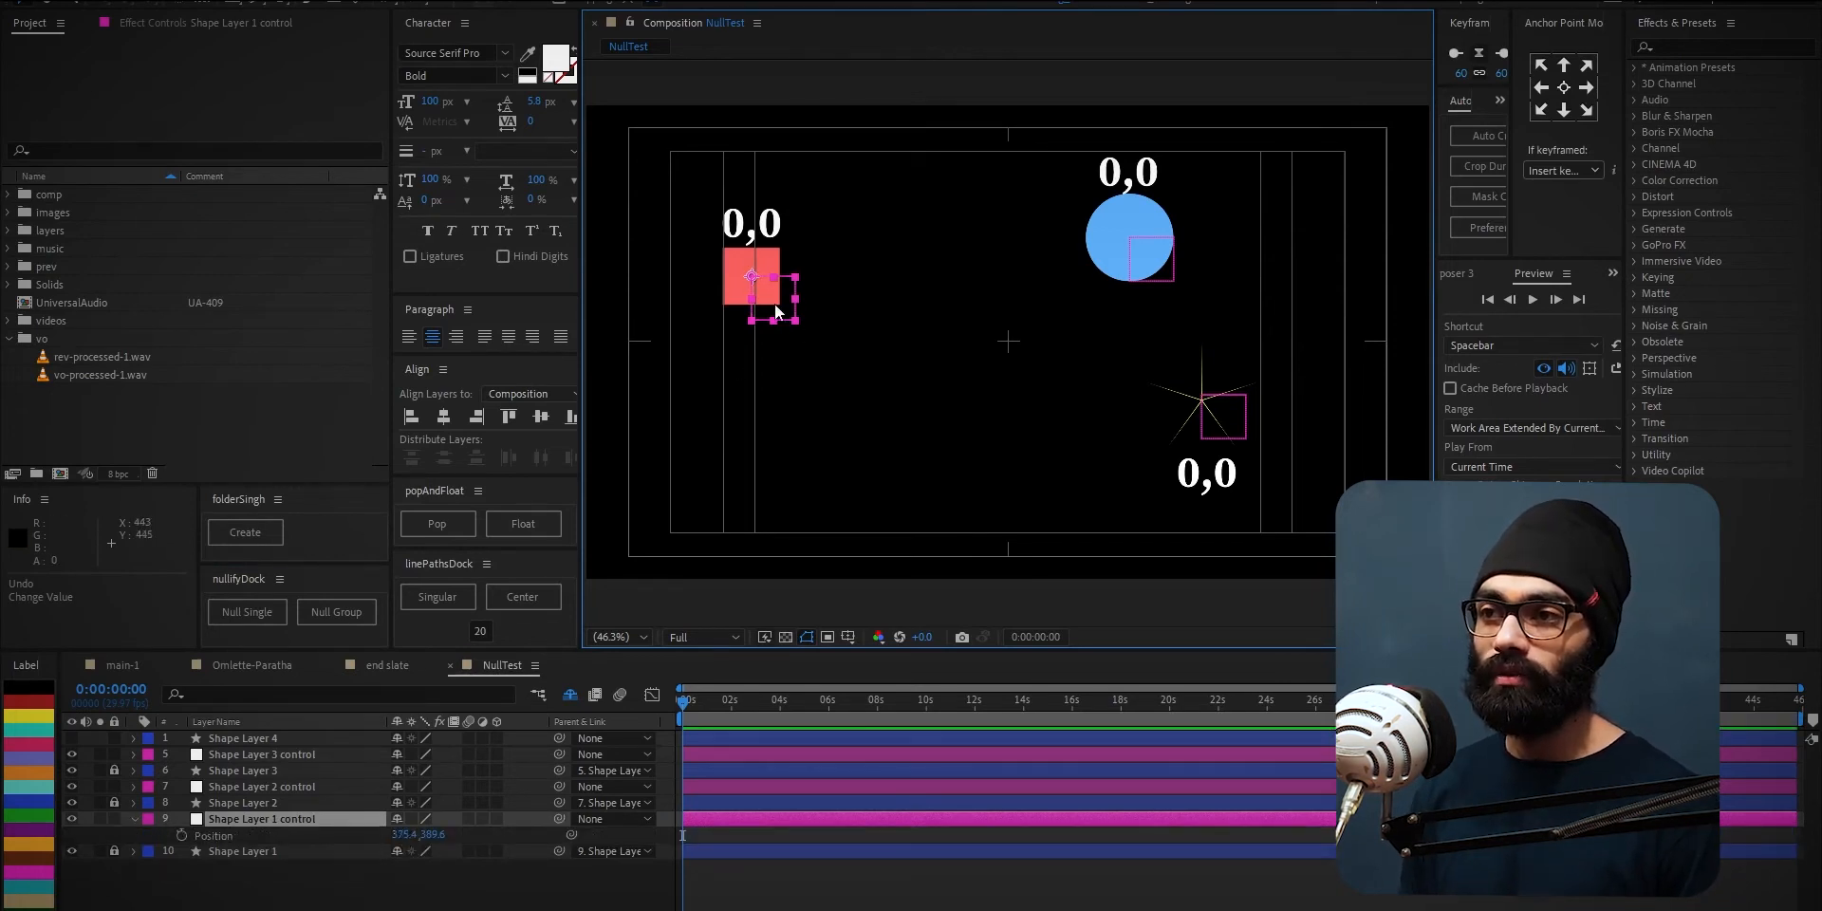
- Try offsetting the X Position of the square's control null by +20 and undo the test changes
{"action": "left_click", "coordinate": [402, 835]}
{"action": "type", "text": "+"}
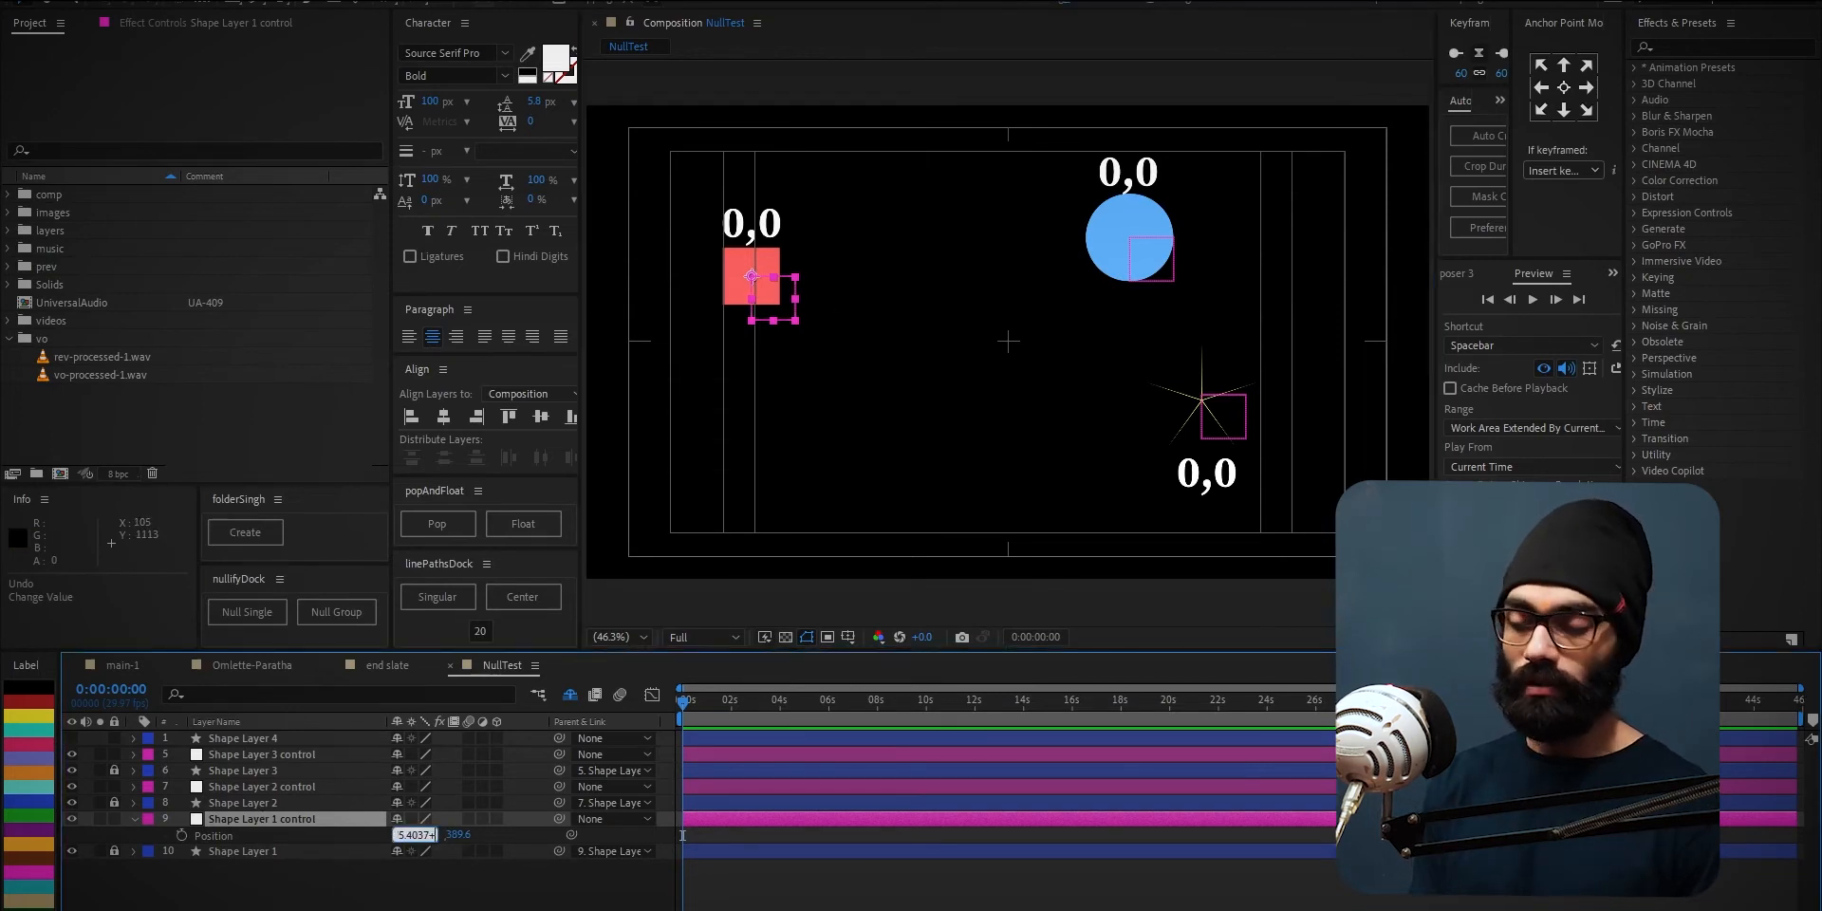
{"action": "type", "text": "20"}
{"action": "key", "text": "Return"}
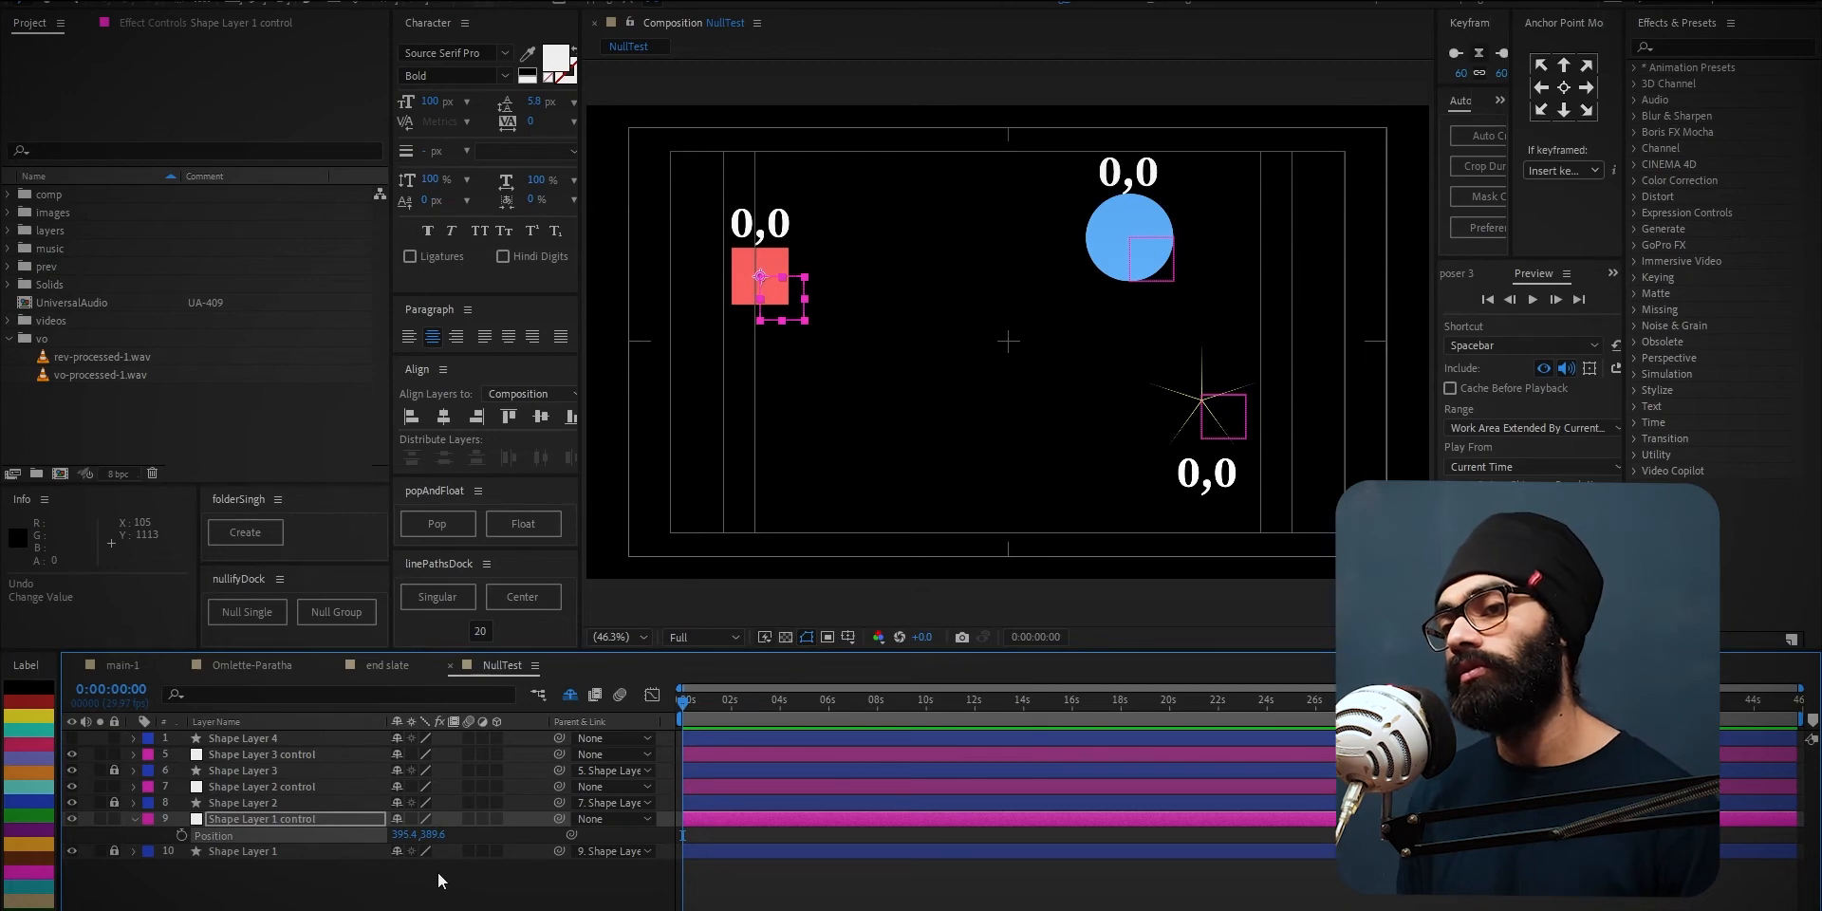
{"action": "key", "text": "ctrl+z"}
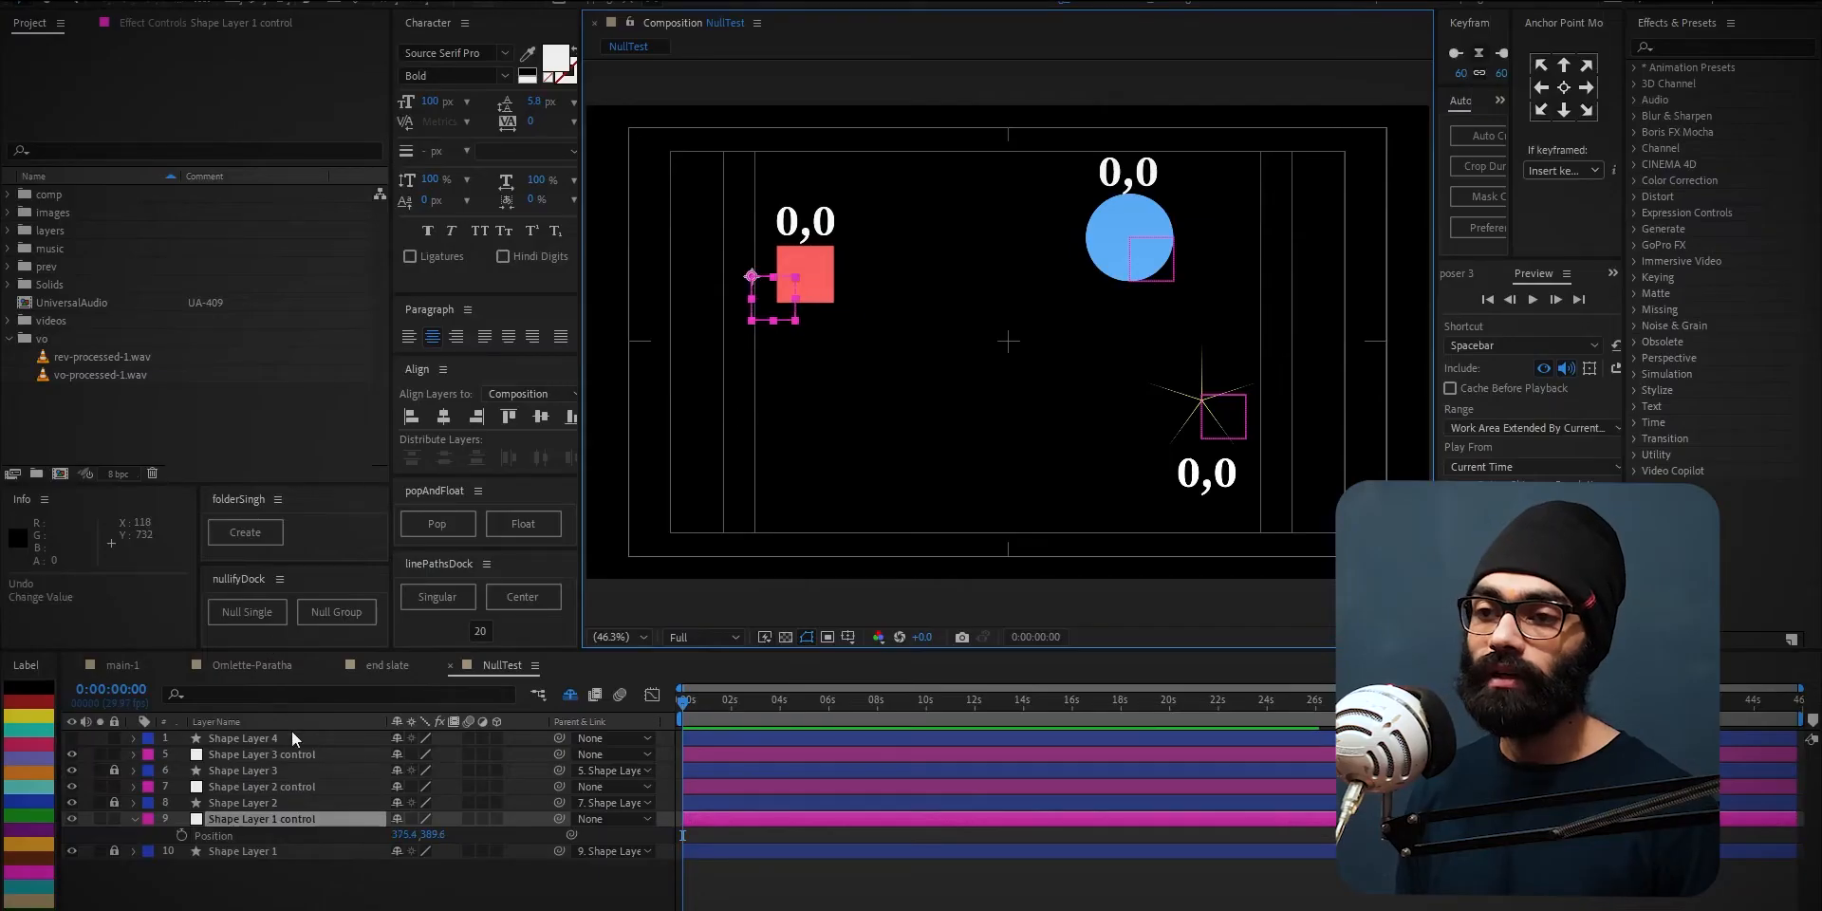
{"action": "key", "text": "ctrl+z"}
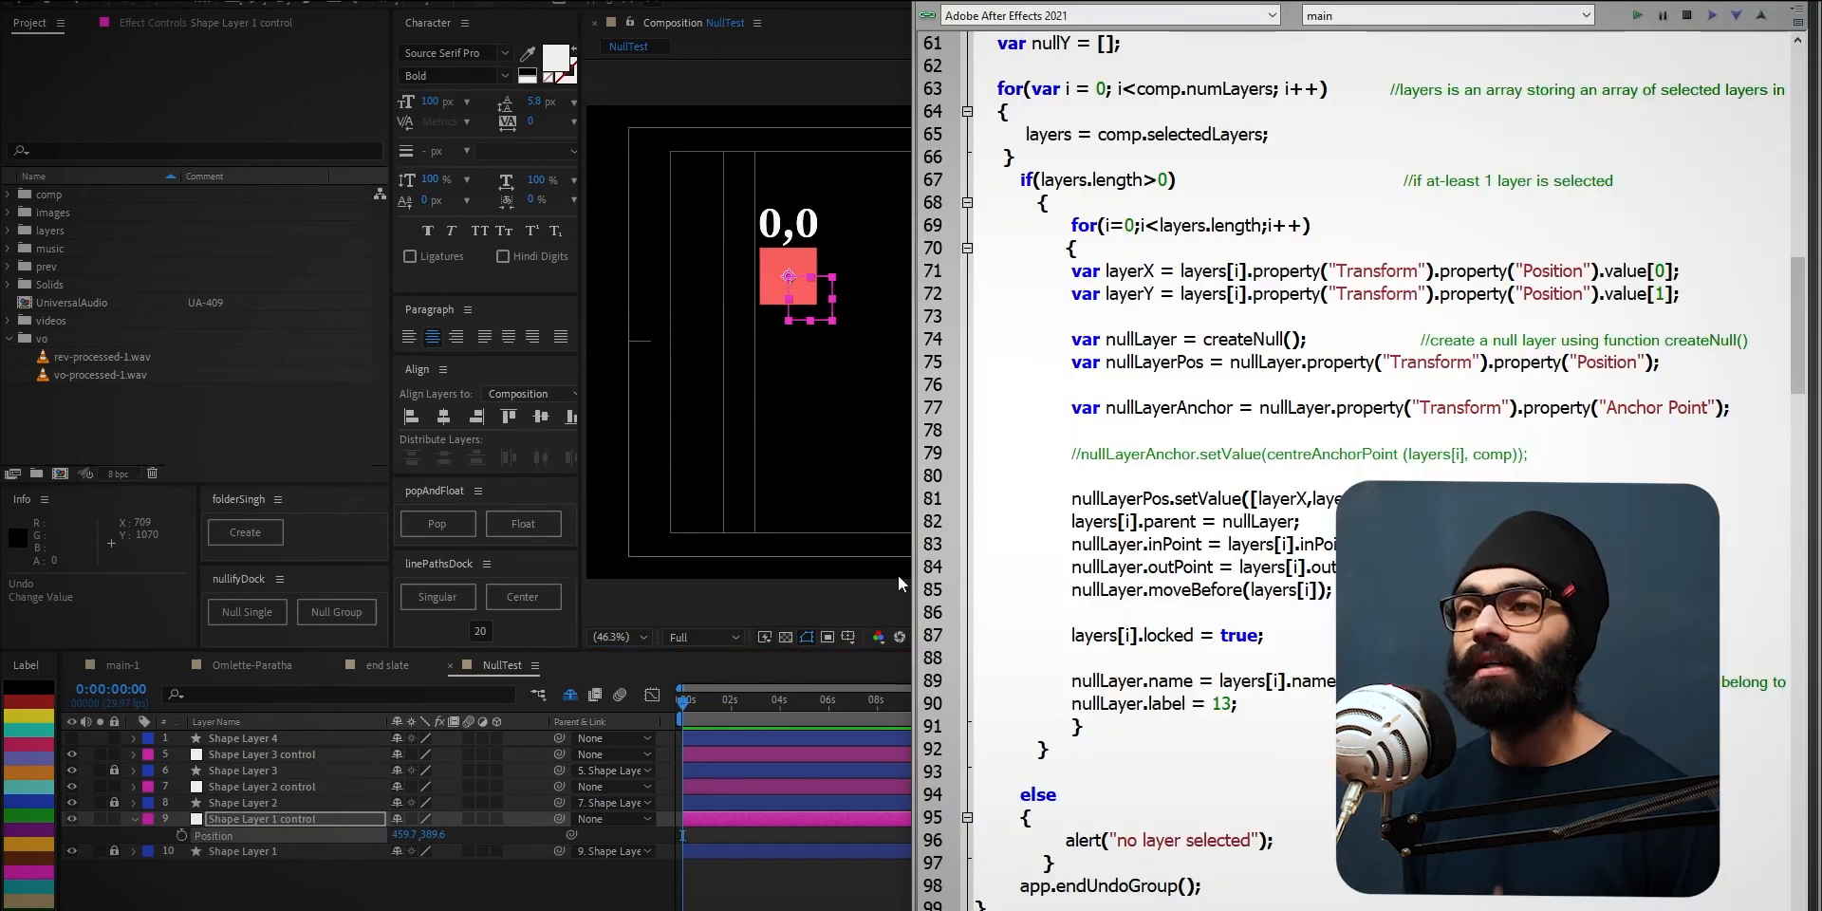
- Switch to the In The Khud notes in Notion and play the first Google animation reference video on YouTube
{"action": "key", "text": "alt+Tab"}
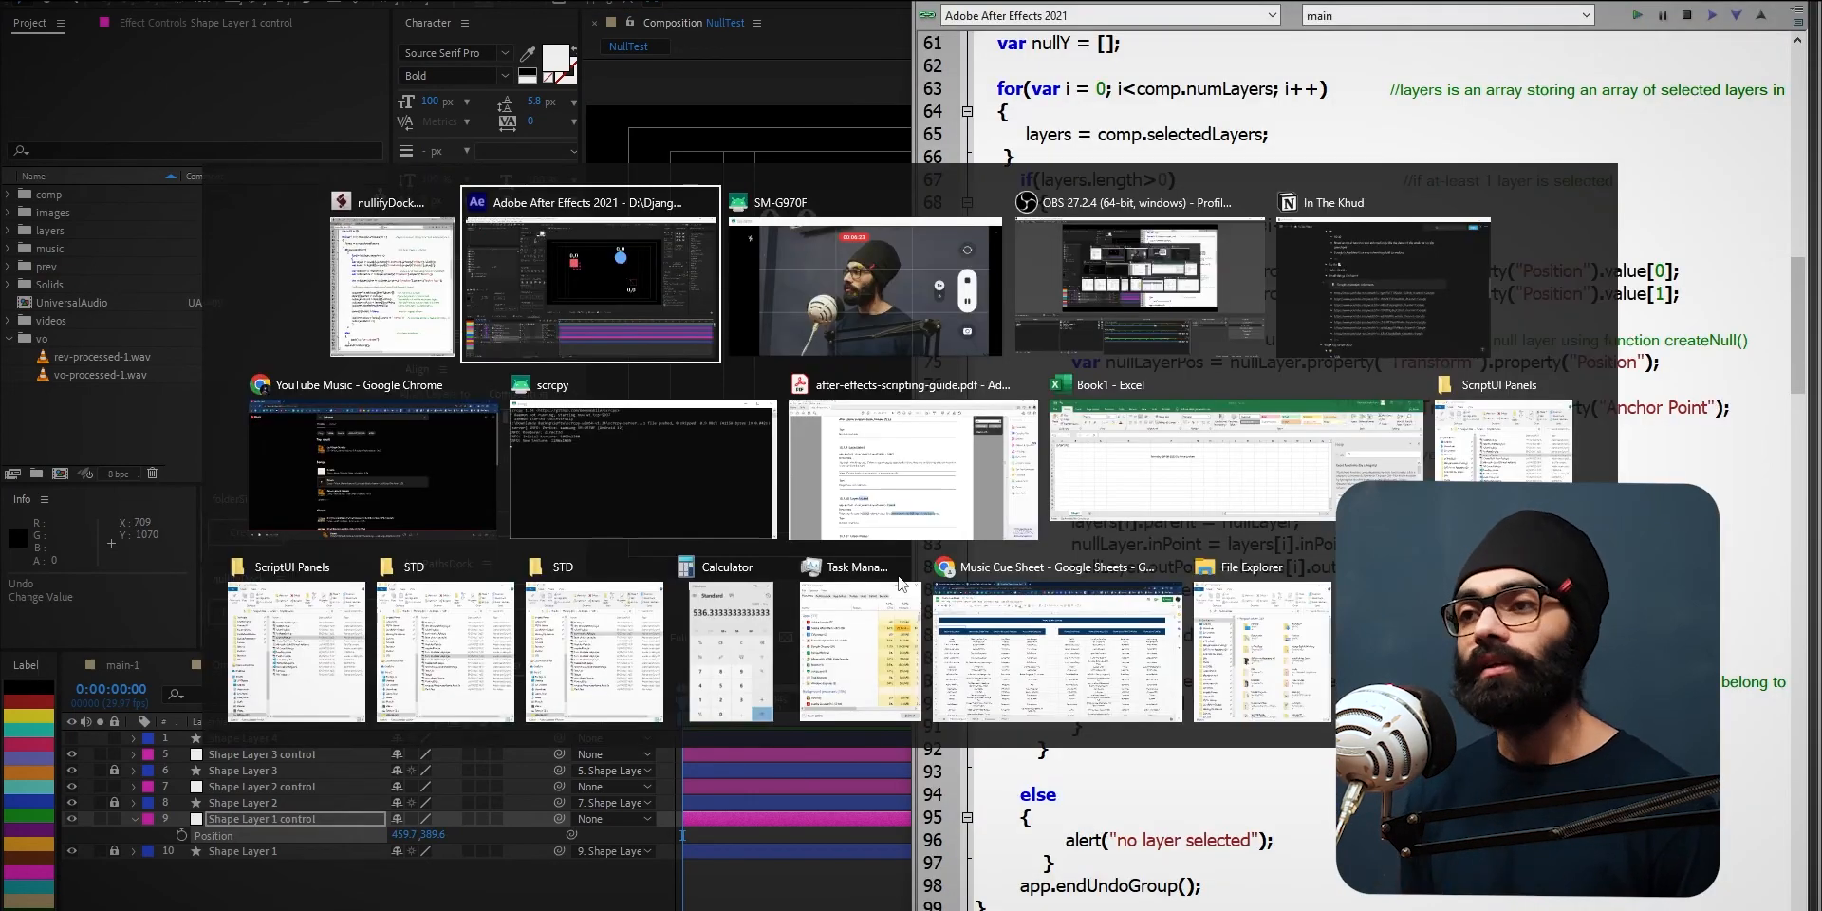
{"action": "key", "text": "alt+Tab"}
{"action": "key", "text": "alt+Tab"}
{"action": "key", "text": "alt+Tab"}
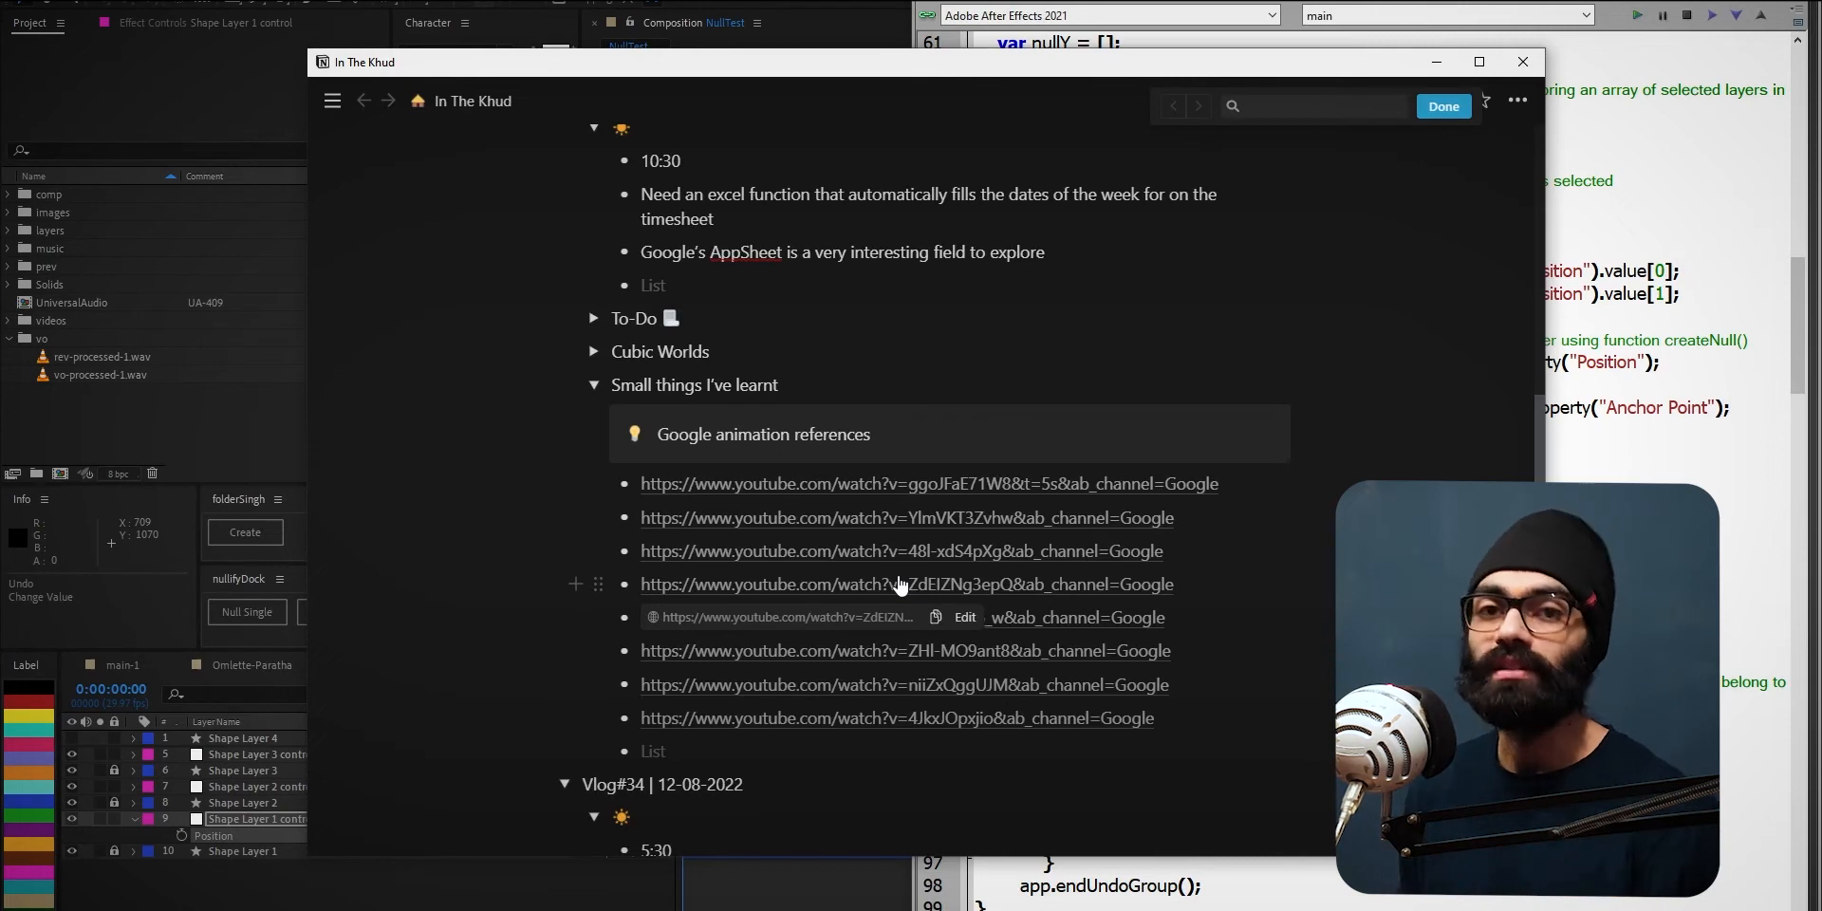
{"action": "scroll", "coordinate": [839, 604], "scroll_direction": "down", "scroll_amount": 1}
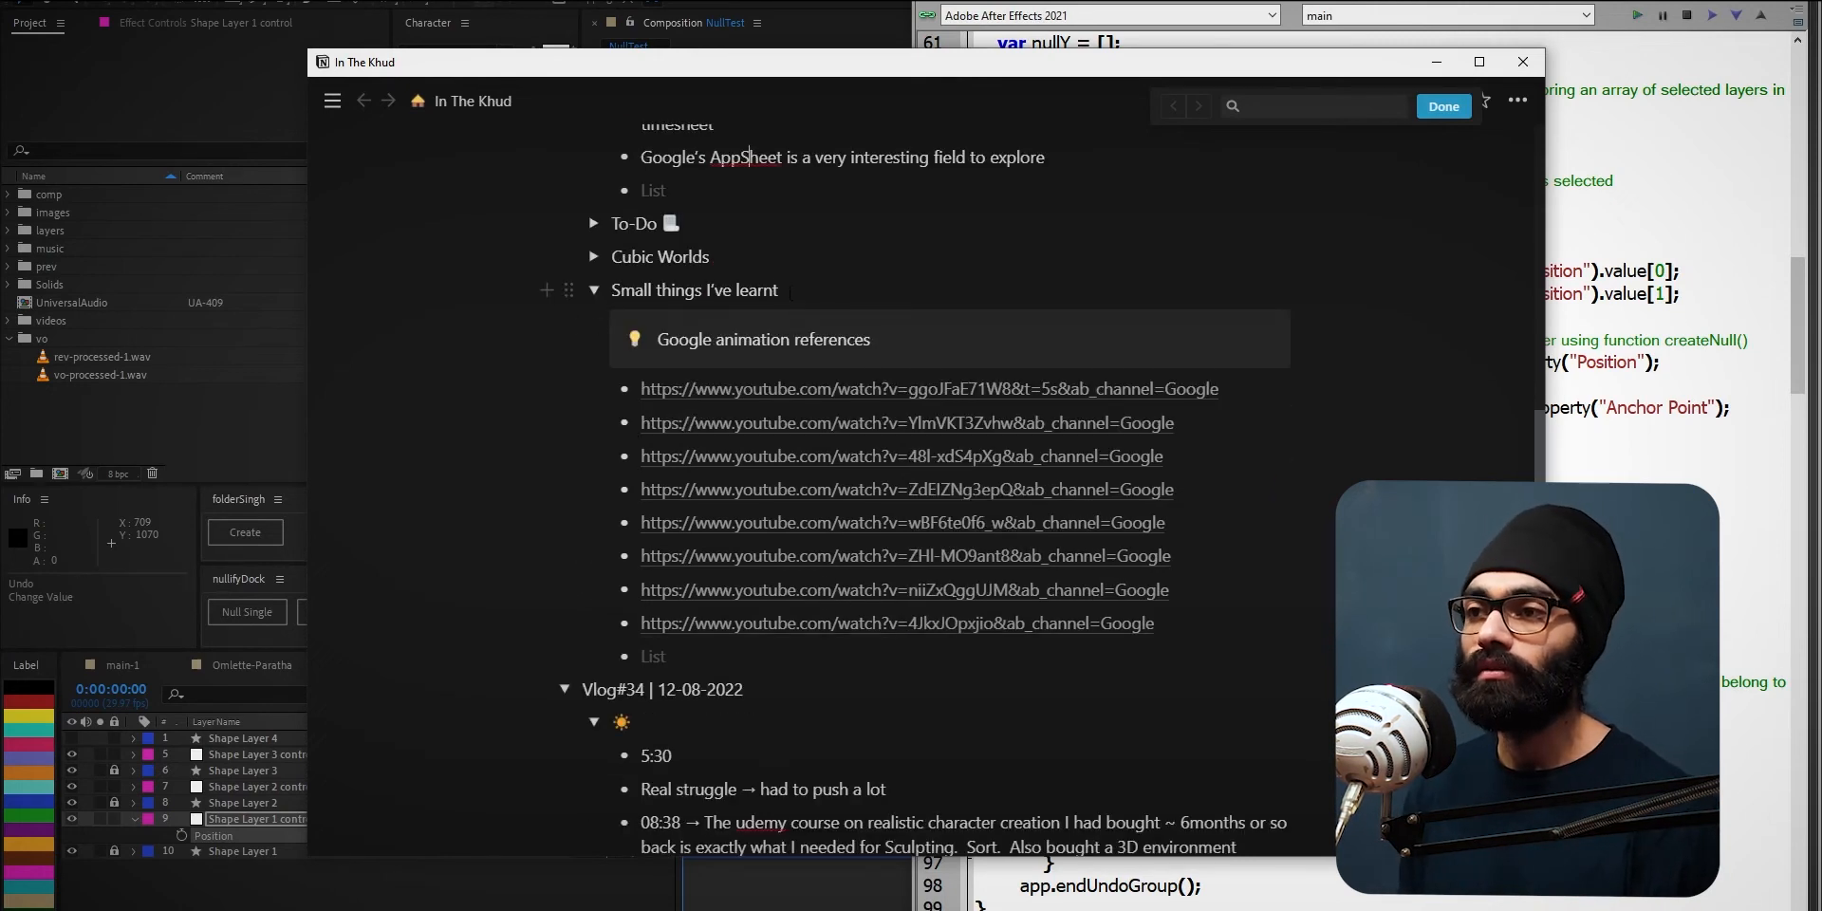
{"action": "mouse_move", "coordinate": [814, 387]}
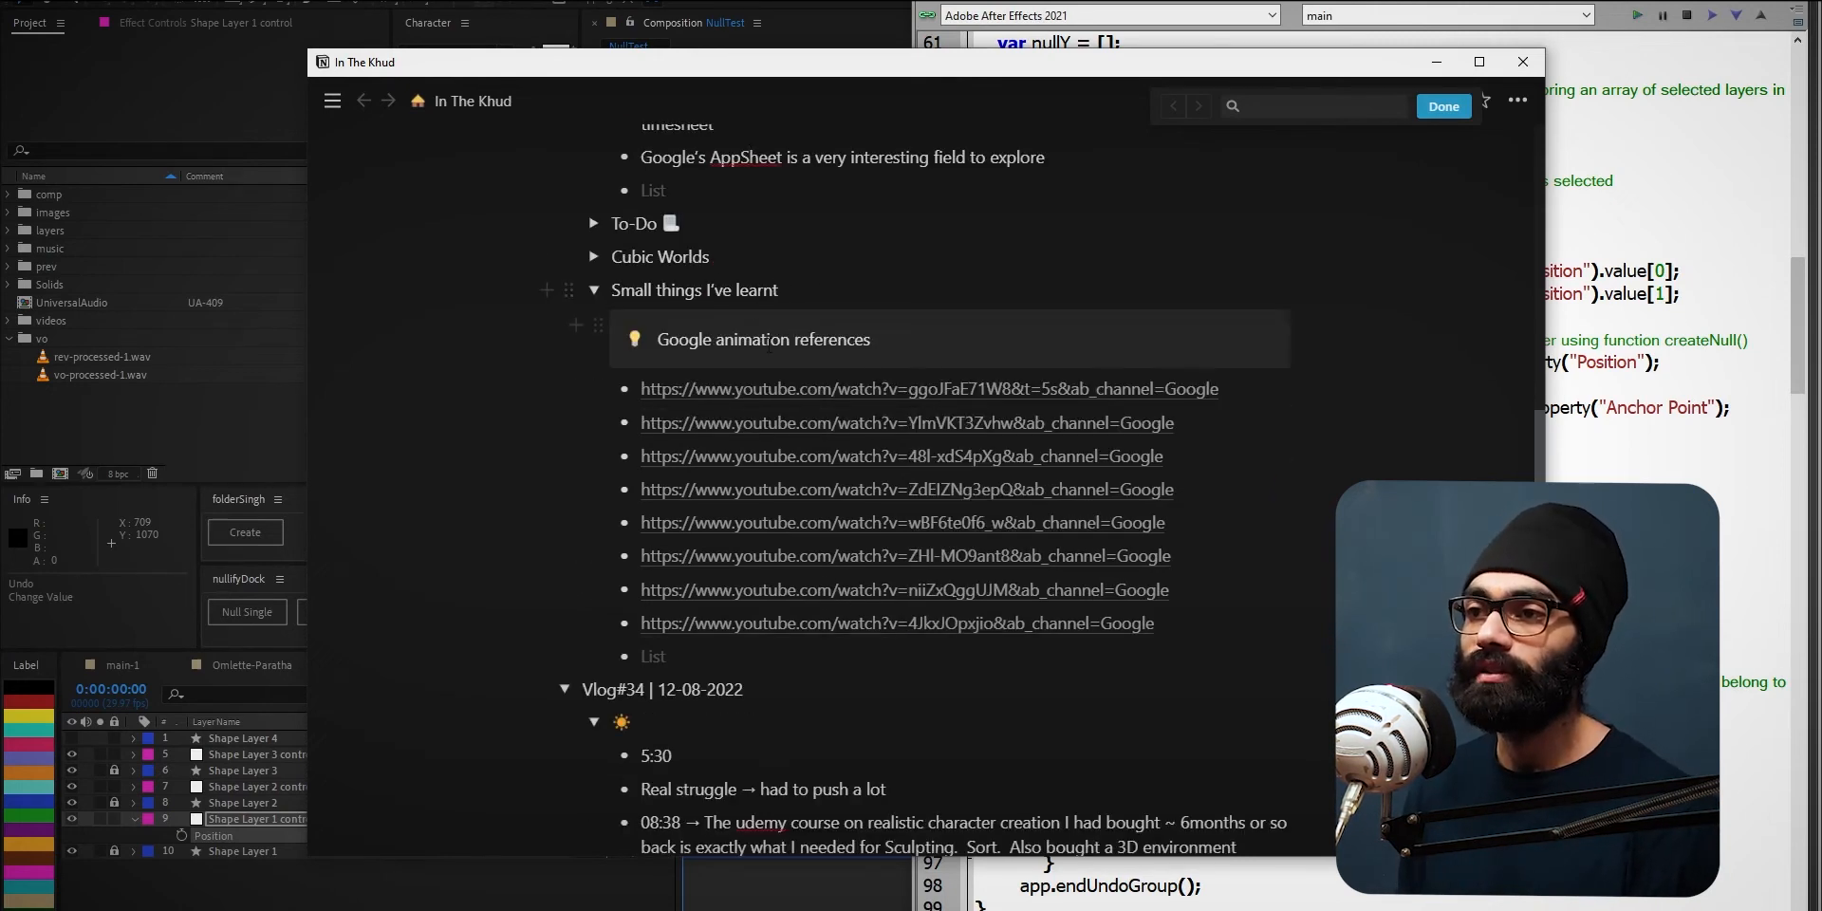
{"action": "left_click", "coordinate": [782, 391]}
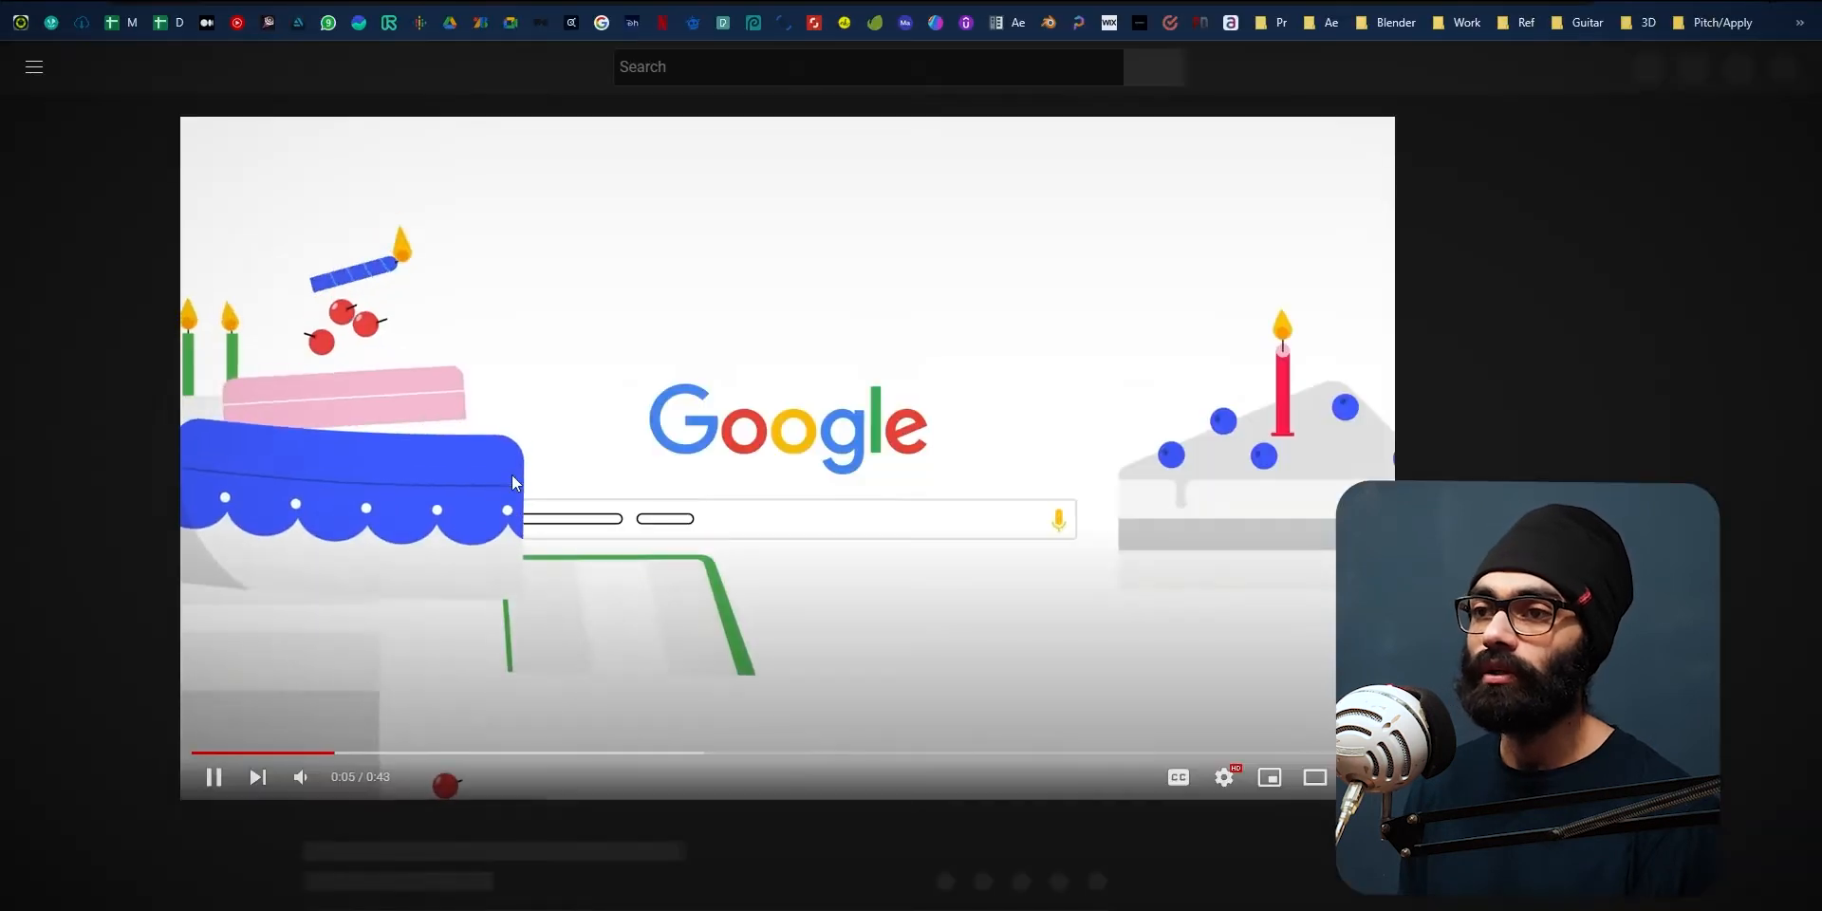
{"action": "left_click", "coordinate": [390, 723]}
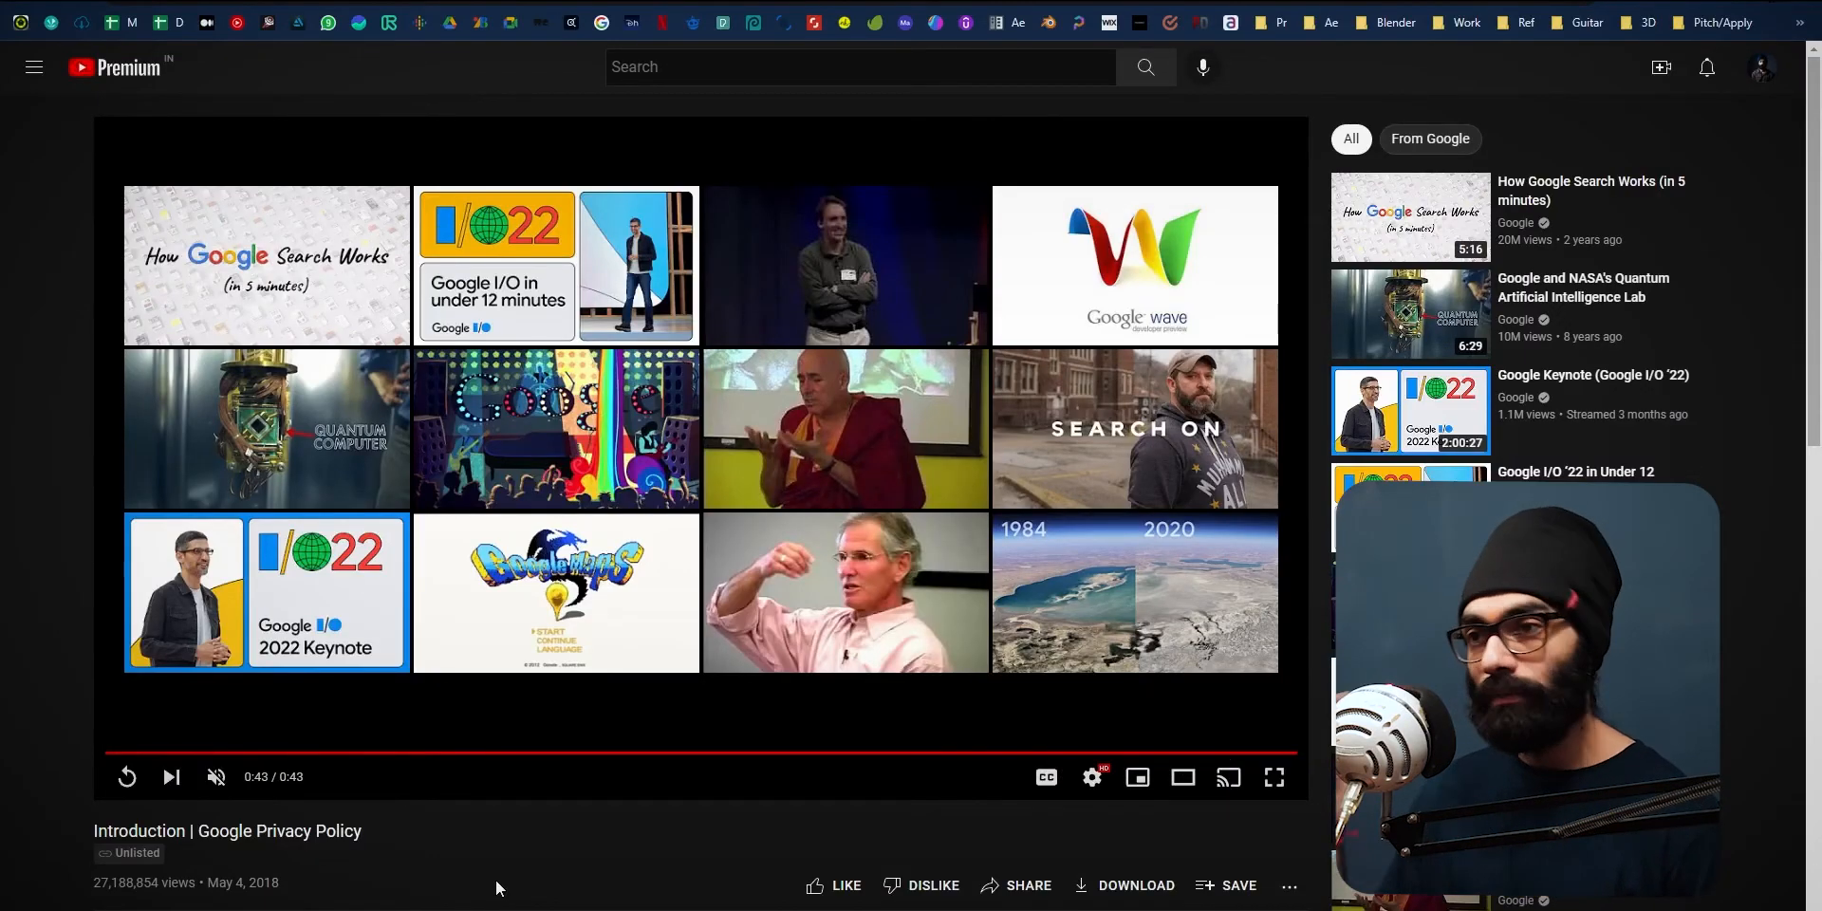
- Return to the Notion notes, collapse "Need Ae Script for:" and expand Long Form (The Creative Workflow) under Content Ideas
{"action": "key", "text": "alt+Tab"}
{"action": "scroll", "coordinate": [782, 527], "scroll_direction": "up", "scroll_amount": 15}
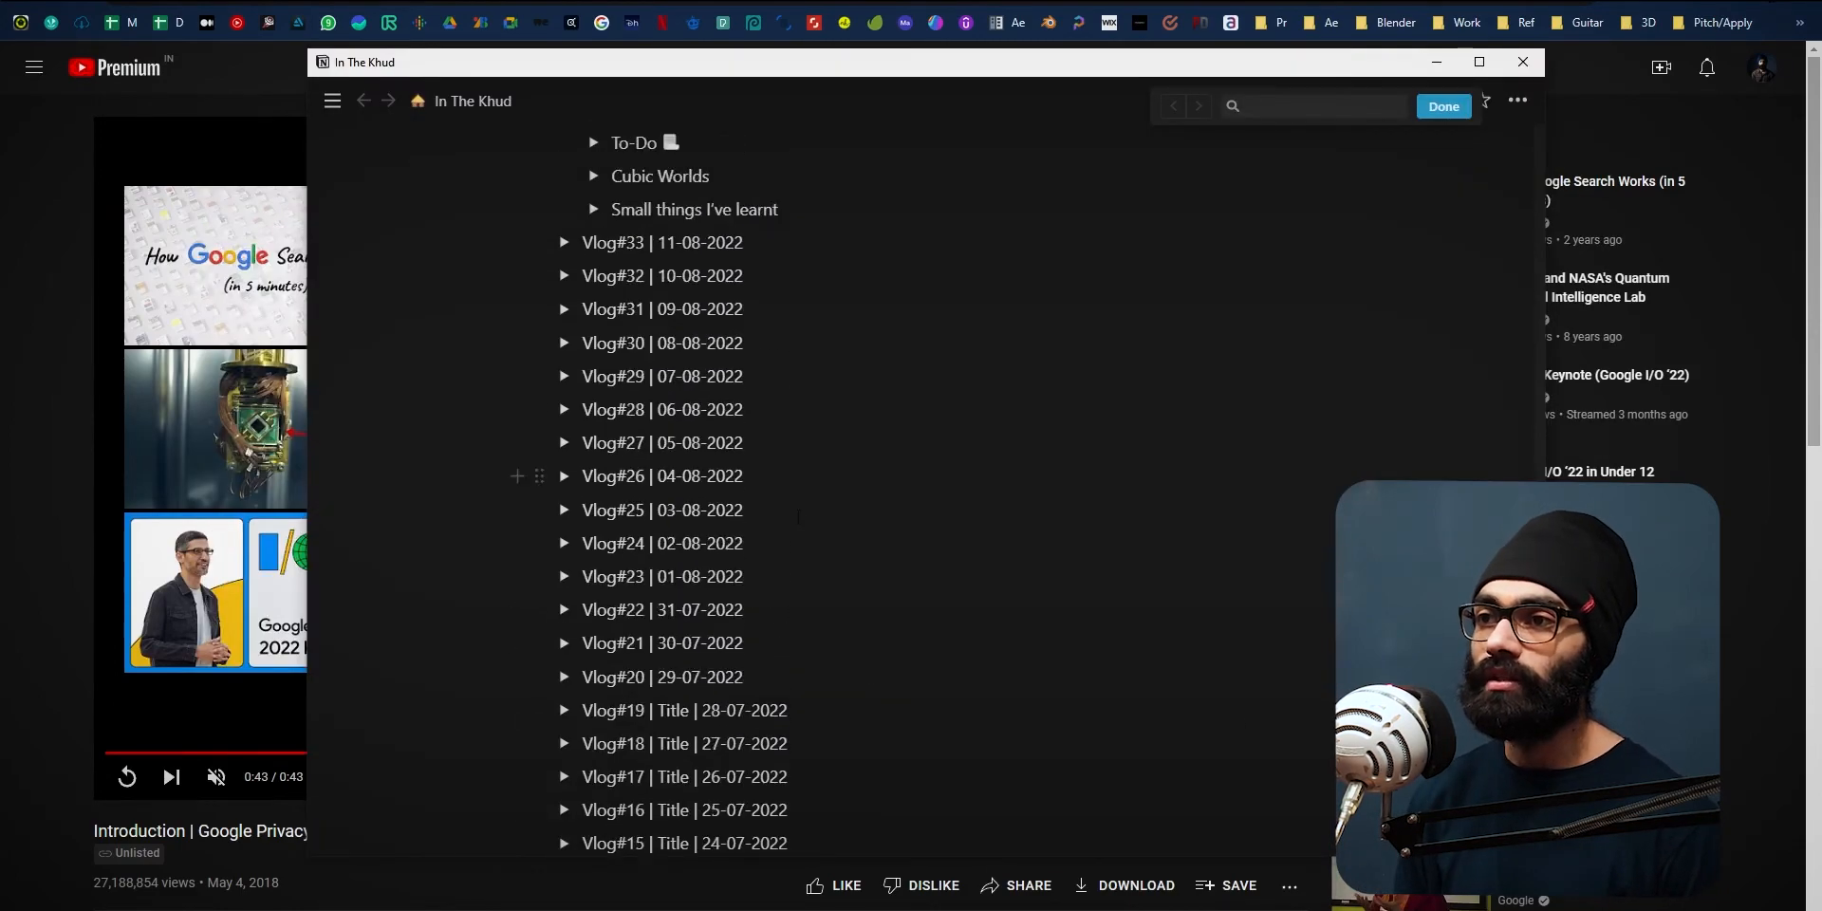
{"action": "scroll", "coordinate": [782, 527], "scroll_direction": "up", "scroll_amount": 15}
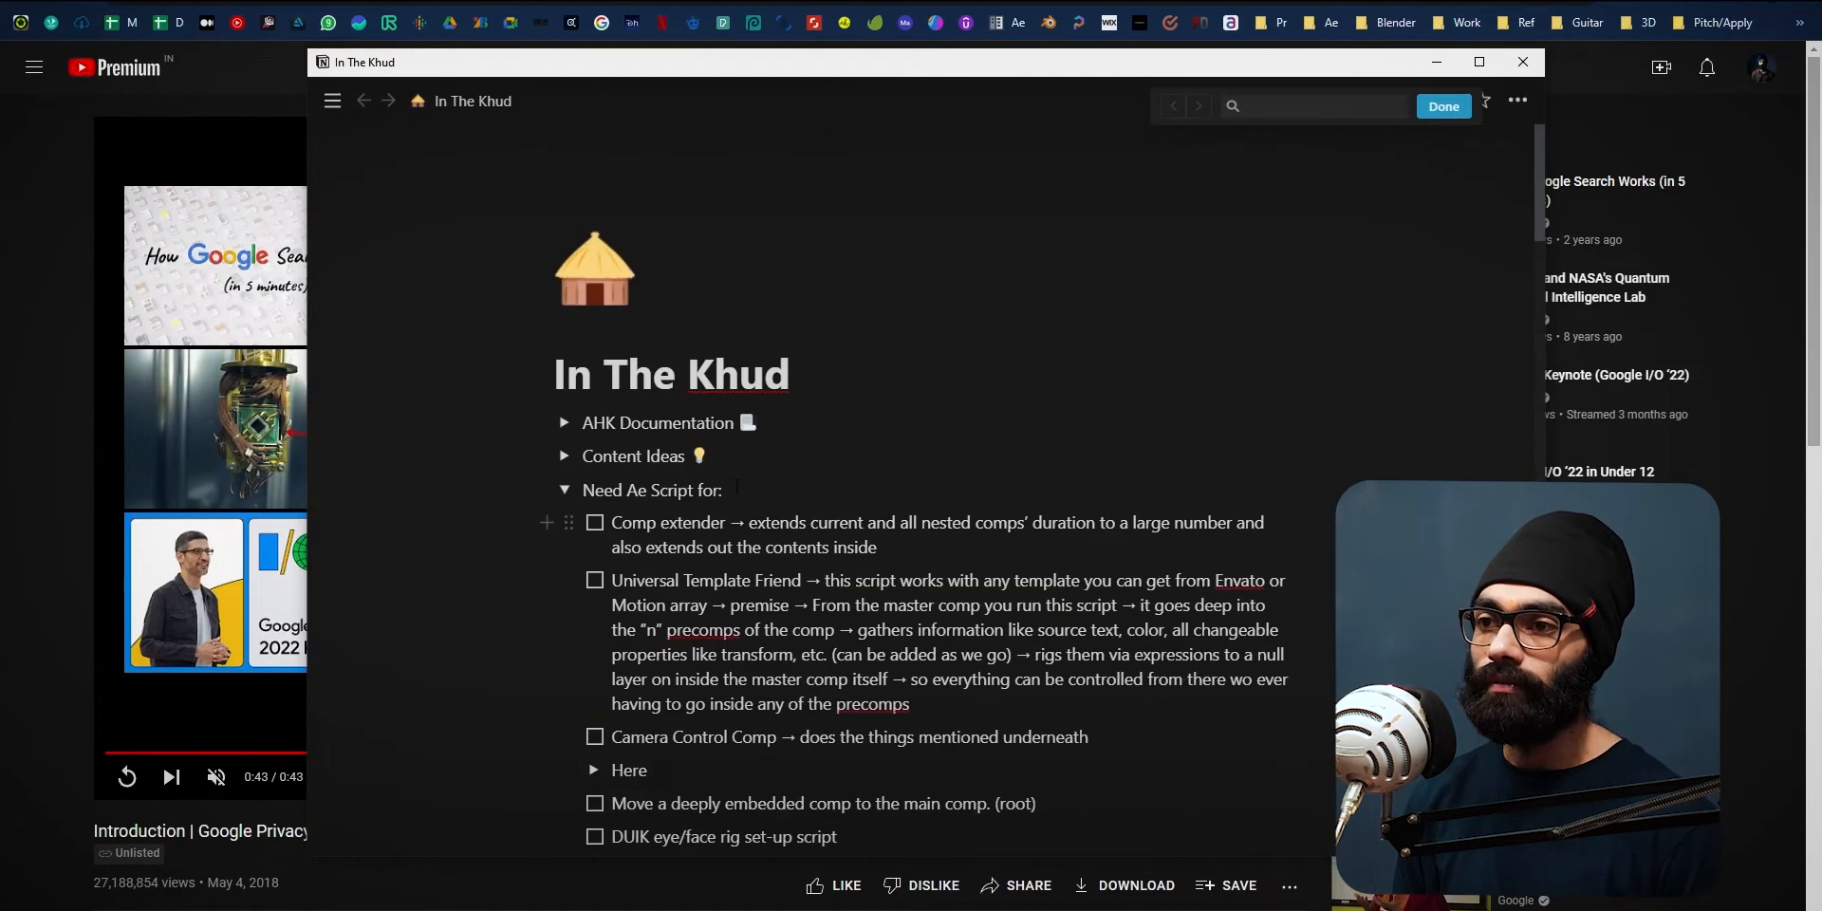
{"action": "left_click", "coordinate": [565, 490]}
{"action": "left_click", "coordinate": [564, 457]}
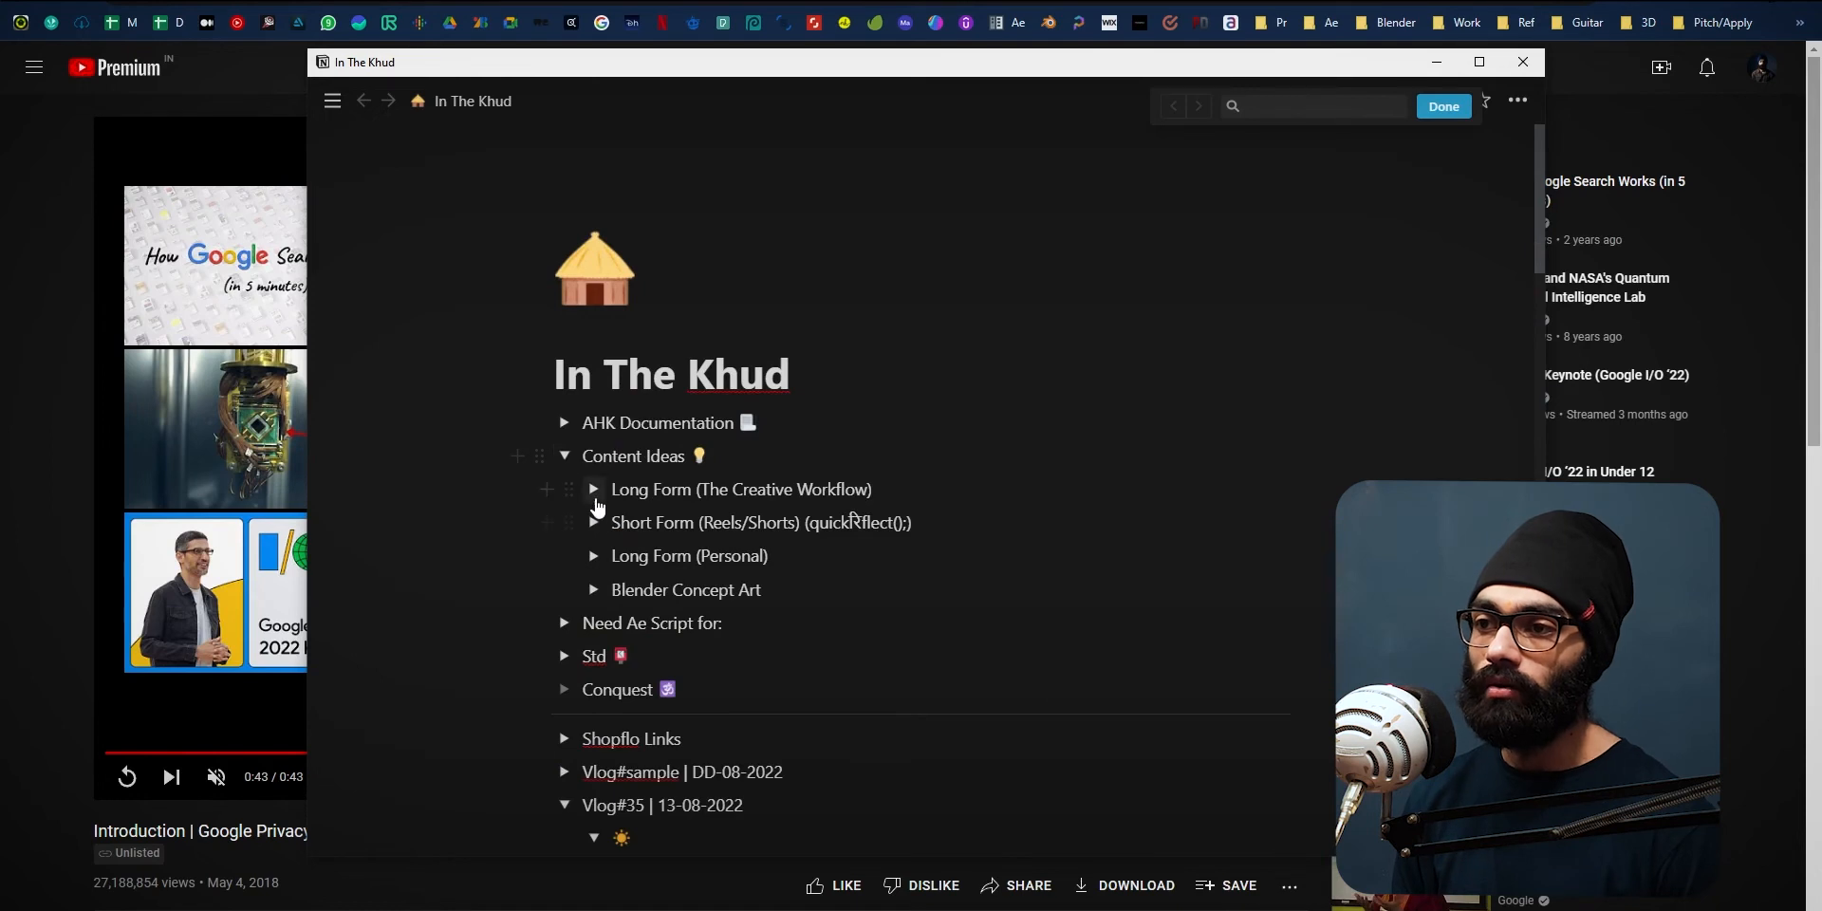
{"action": "left_click", "coordinate": [594, 492]}
{"action": "scroll", "coordinate": [597, 505], "scroll_direction": "down", "scroll_amount": 2}
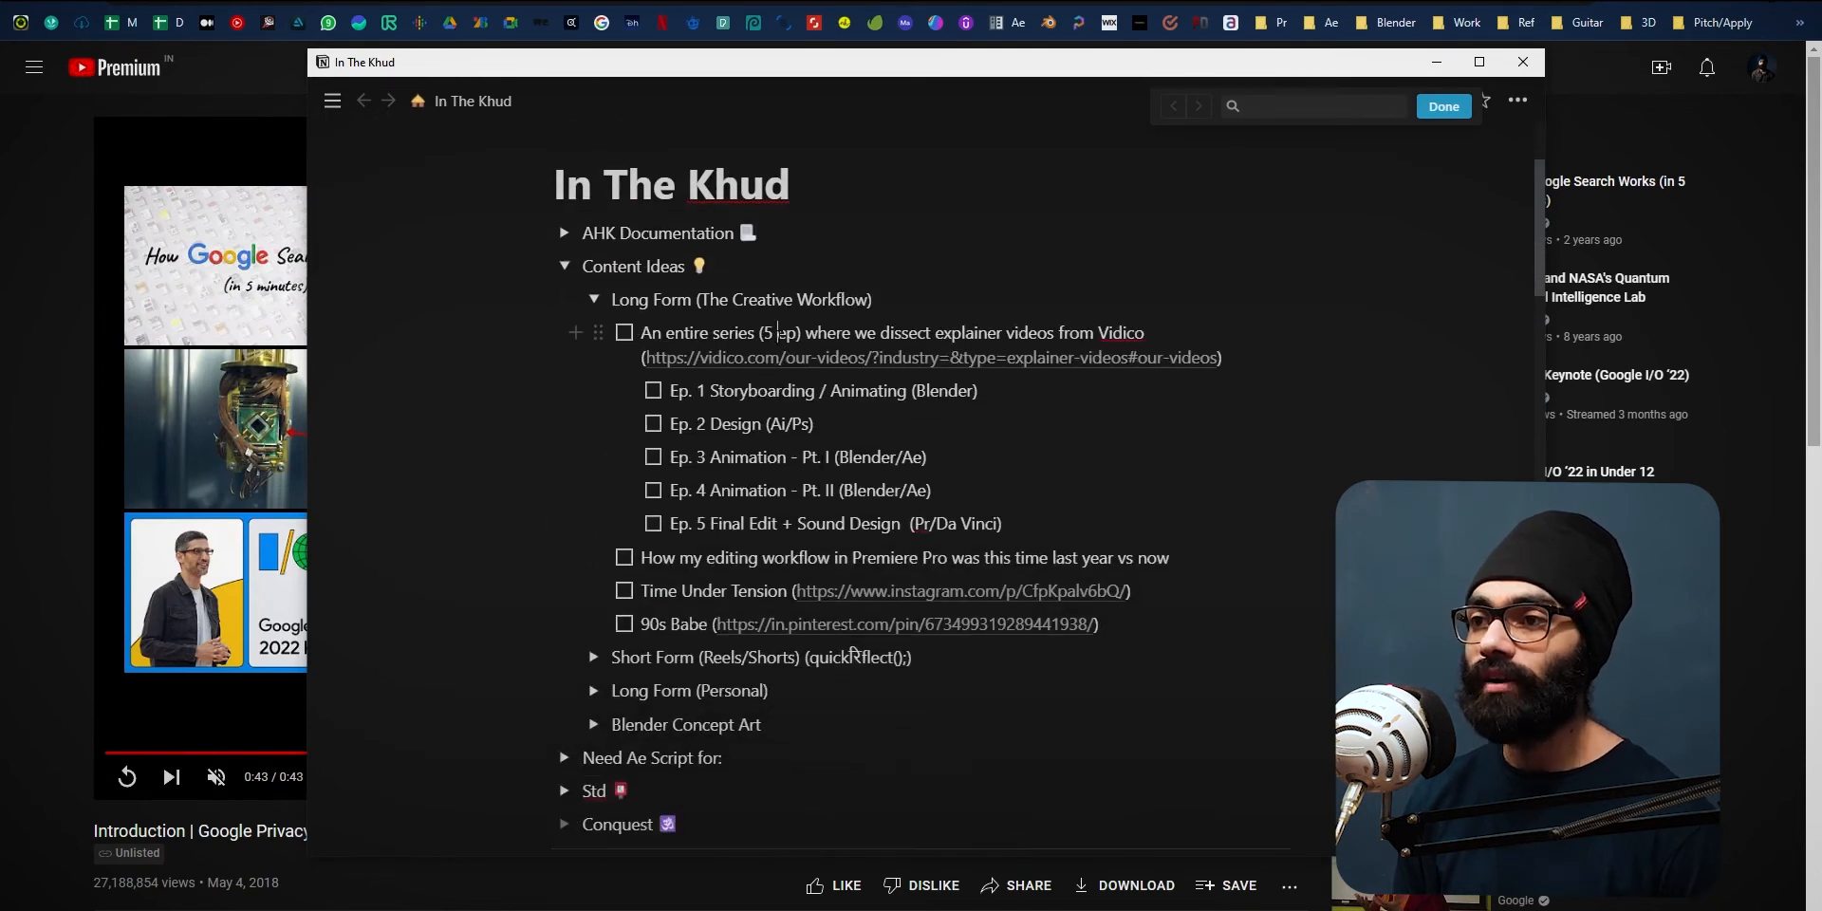
{"action": "left_click_drag", "start_coordinate": [918, 333], "coordinate": [935, 333]}
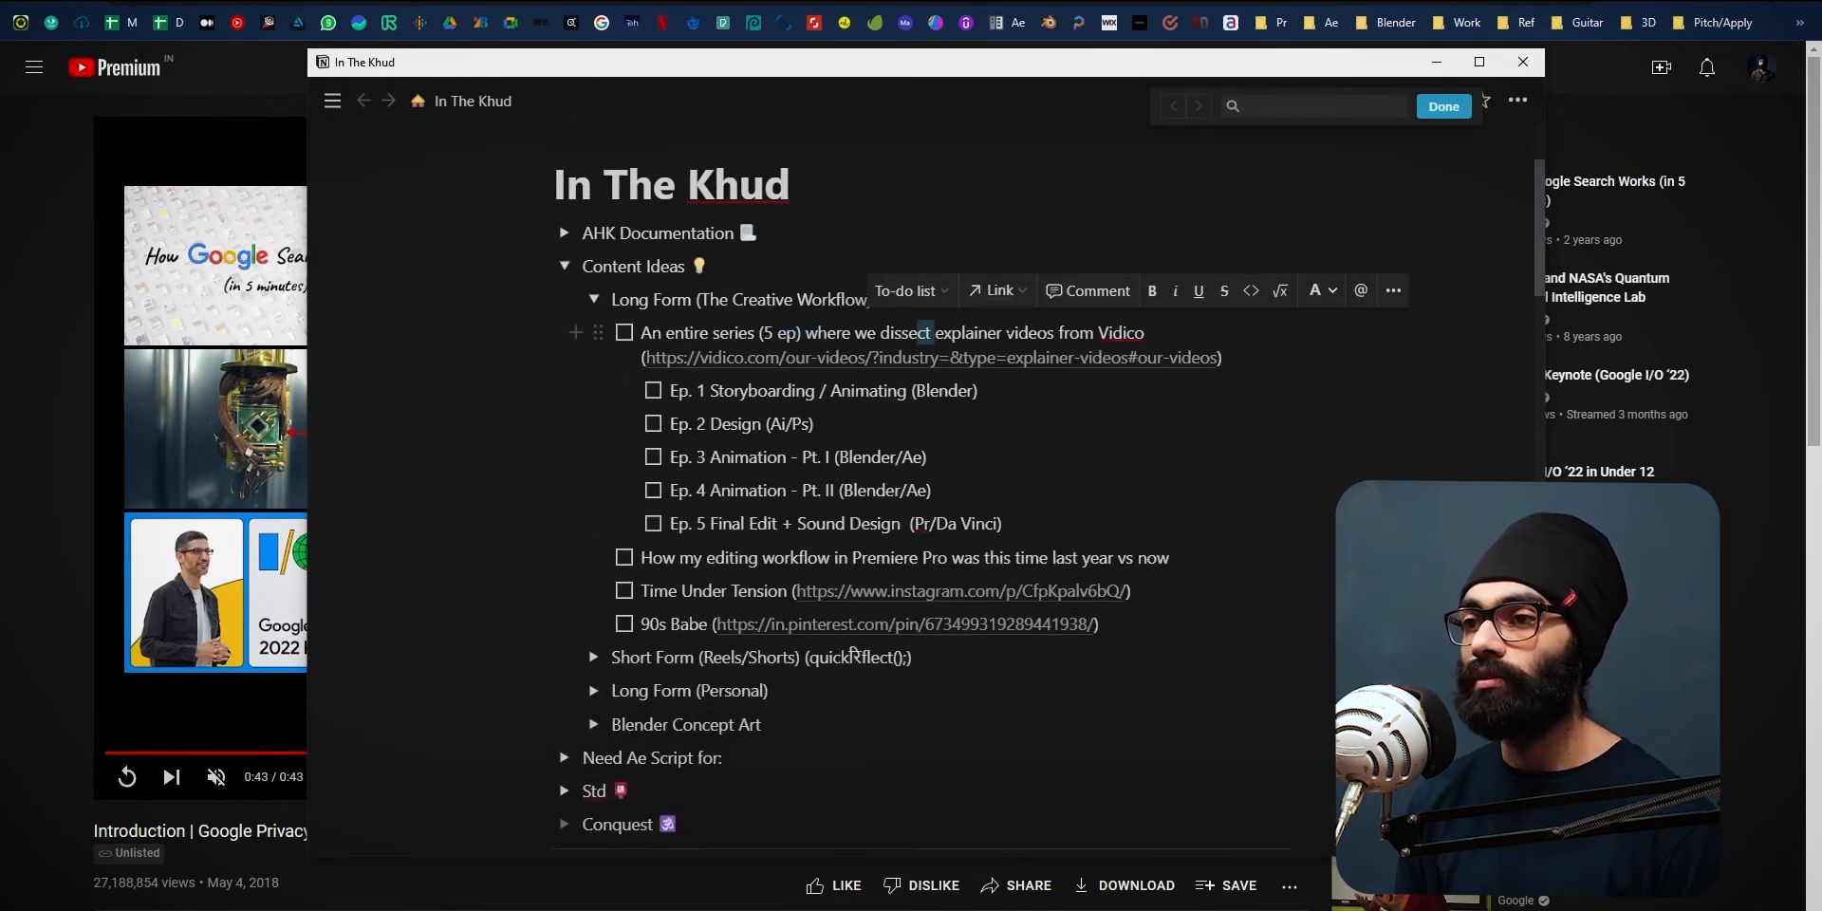
{"action": "key", "text": "Return"}
{"action": "scroll", "coordinate": [1256, 419], "scroll_direction": "up", "scroll_amount": 2}
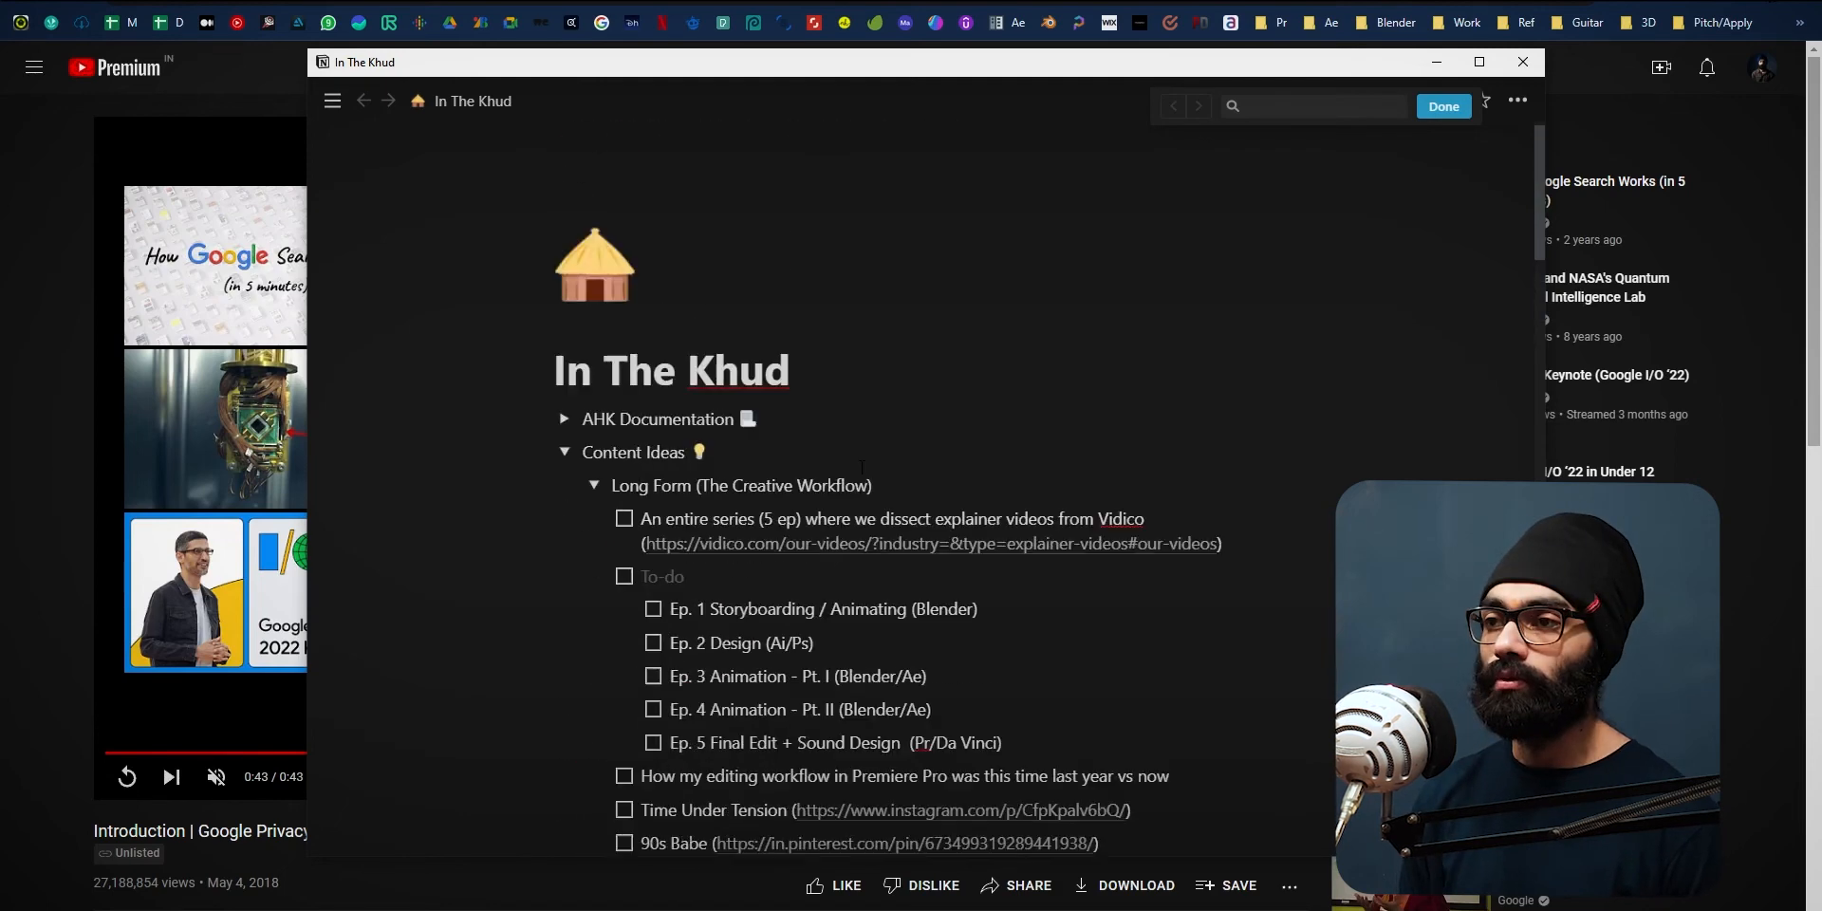
{"action": "scroll", "coordinate": [1044, 489], "scroll_direction": "down", "scroll_amount": 1}
{"action": "type", "text": "https://www.youtube.com/watch?v=ggoJFaE71W8&t=5s&ab_channel=Google"}
- Change the Ep. 1 item of the series to "Storyboarding / Animatics (Blender)" and review the remaining episode items
{"action": "left_click", "coordinate": [782, 518]}
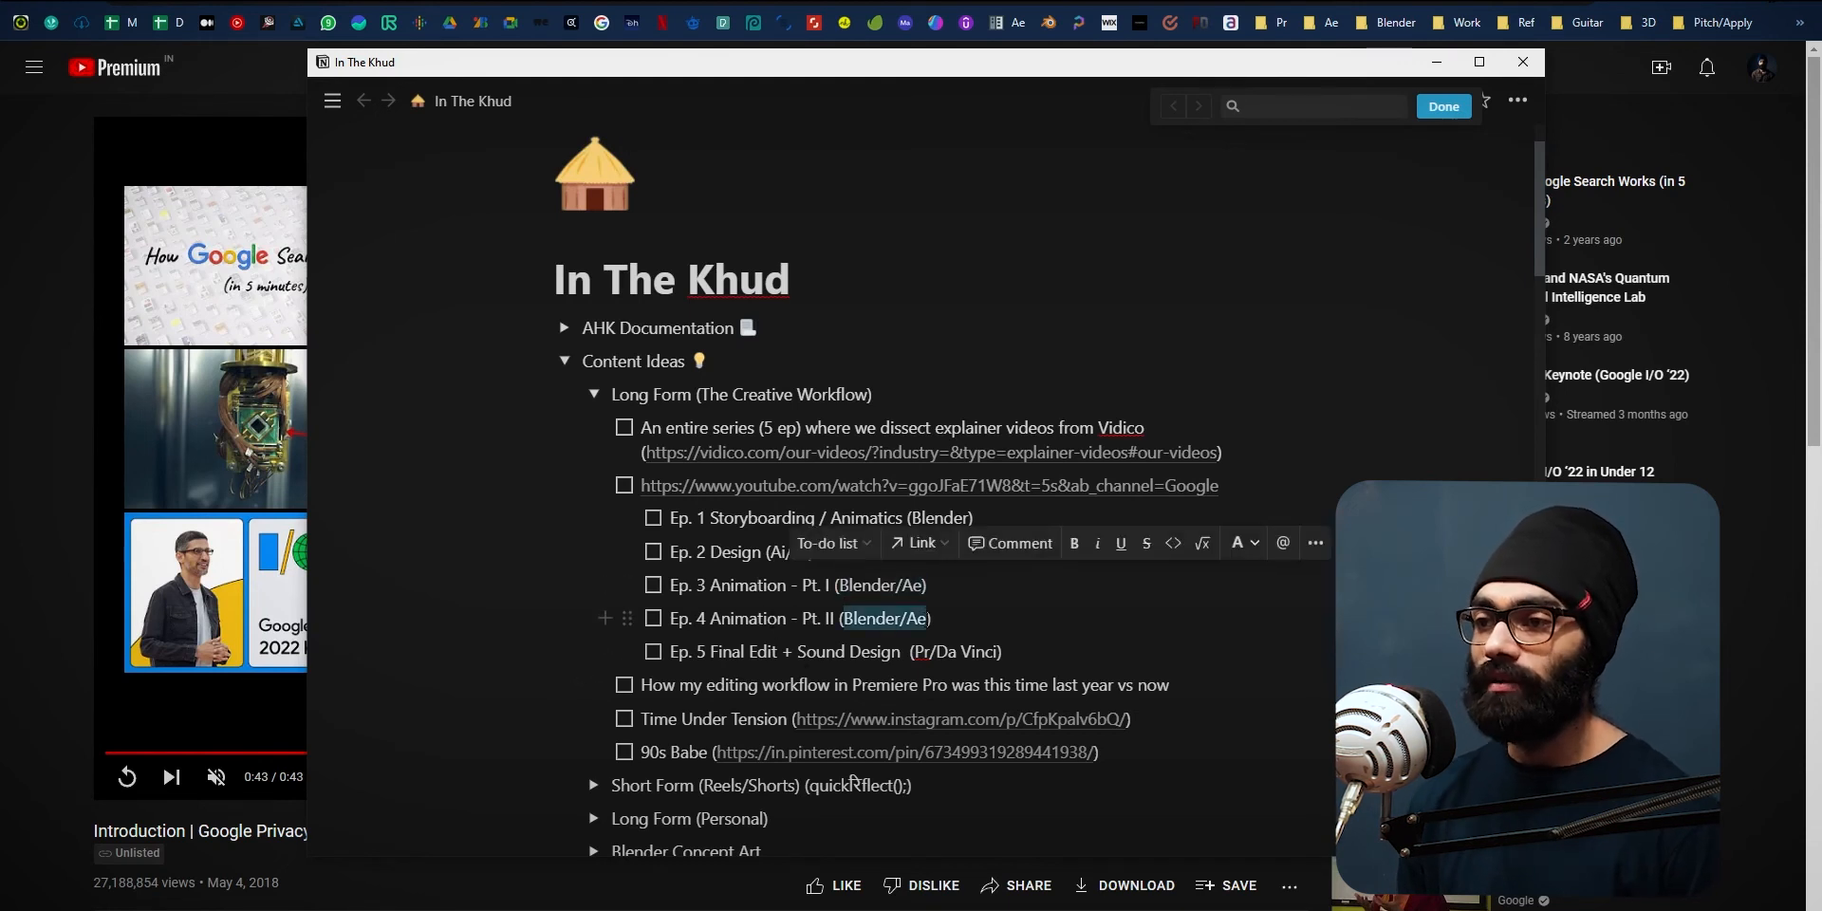
{"action": "left_click", "coordinate": [971, 652]}
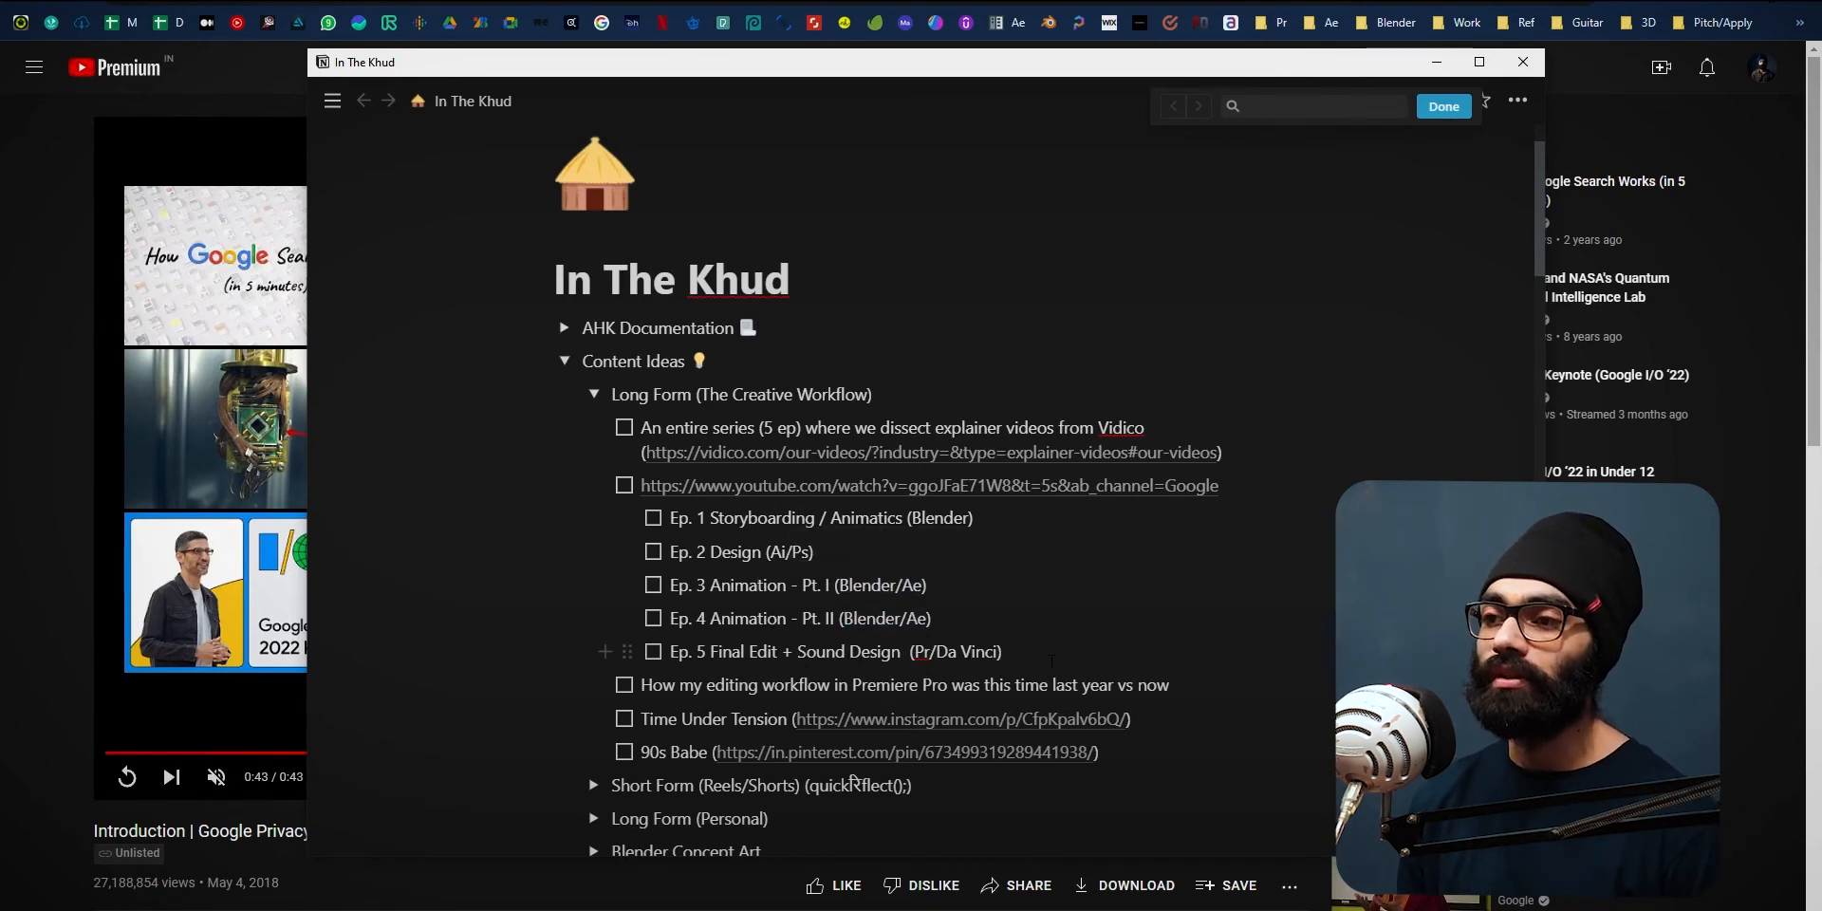
{"action": "scroll", "coordinate": [1055, 657], "scroll_direction": "down", "scroll_amount": 1}
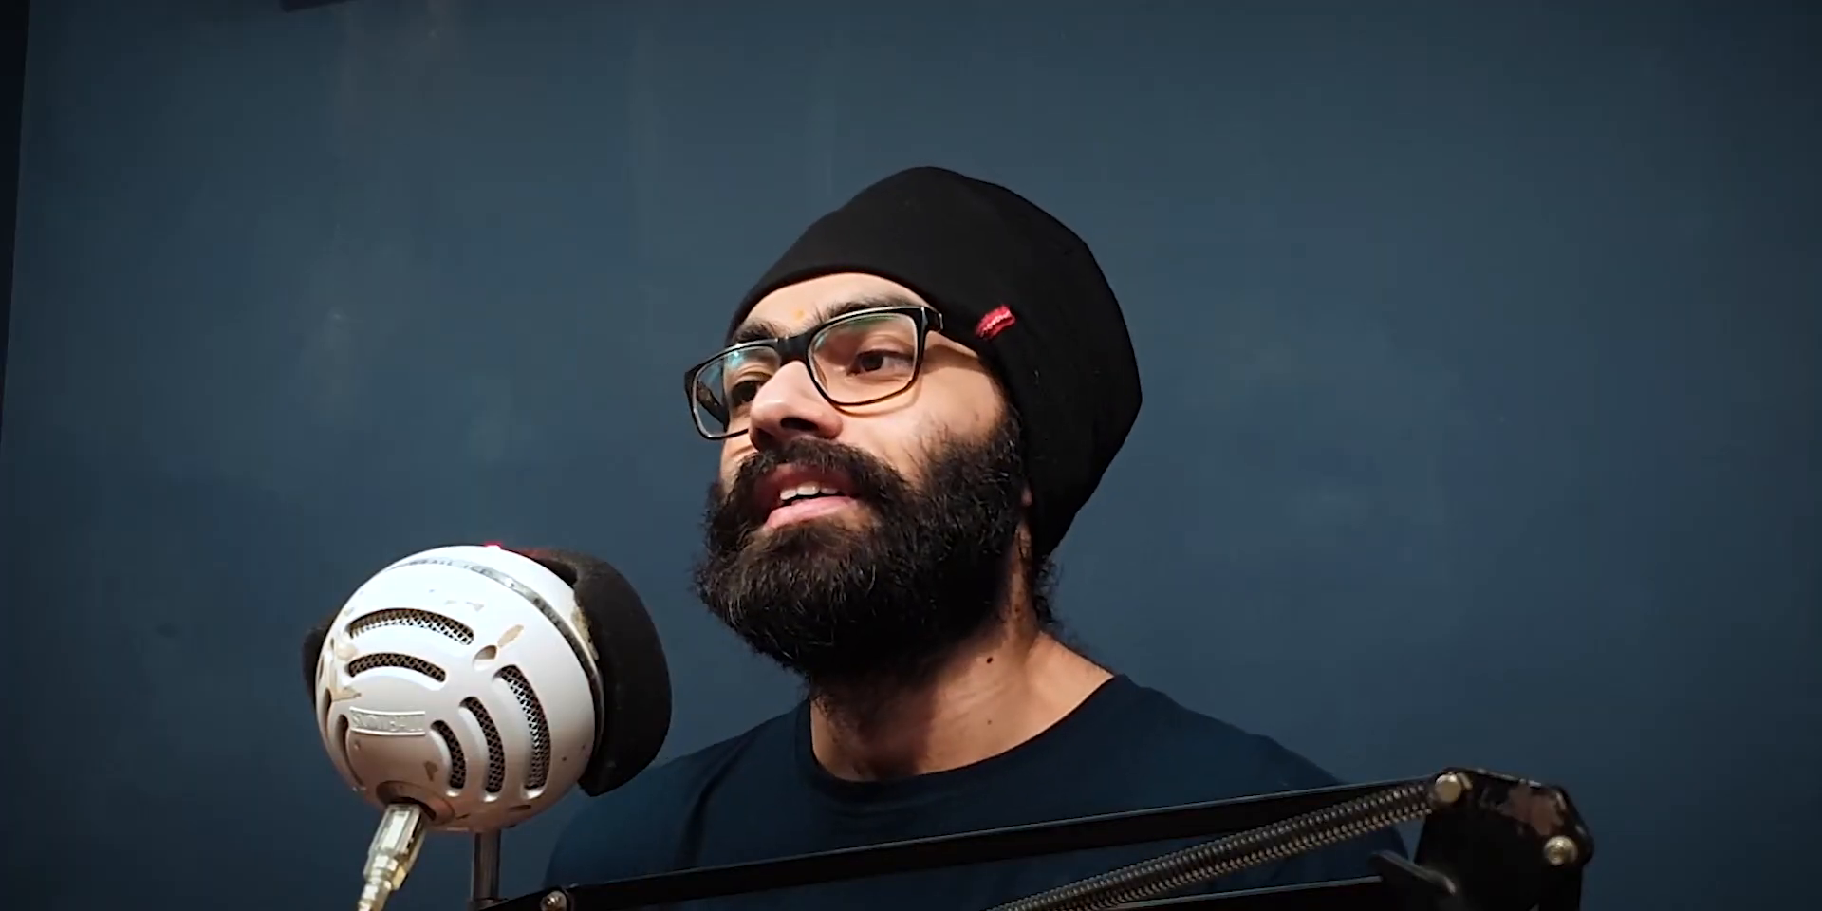